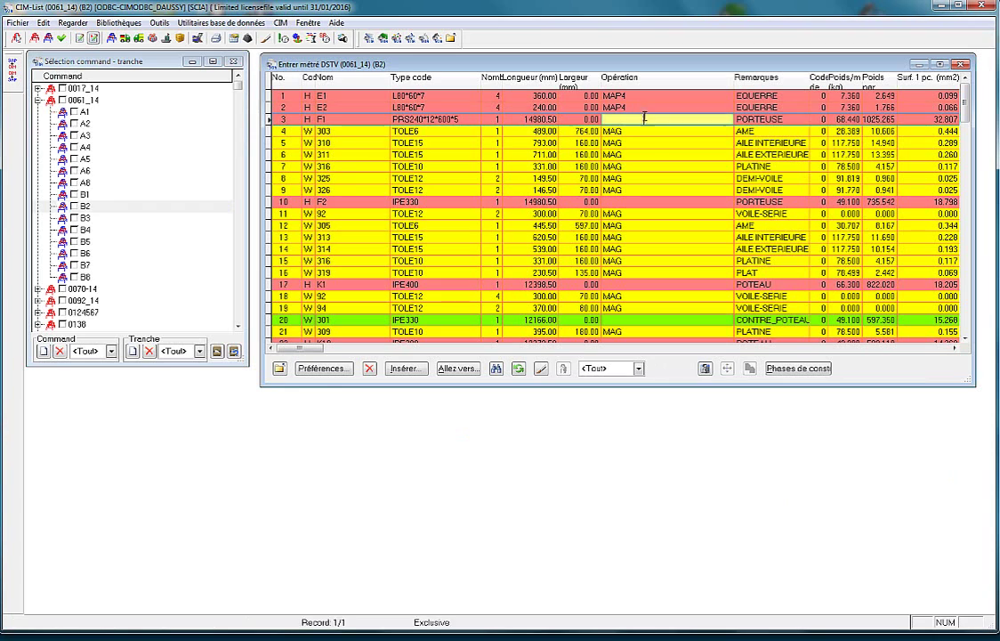
Step: Review the Opération entries in the DSTV list of tranche B2 down to the bolt rows, and close the list
{"action": "key", "text": "Down"}
{"action": "key", "text": "Down"}
{"action": "key", "text": "Down"}
{"action": "left_click", "coordinate": [630, 283]}
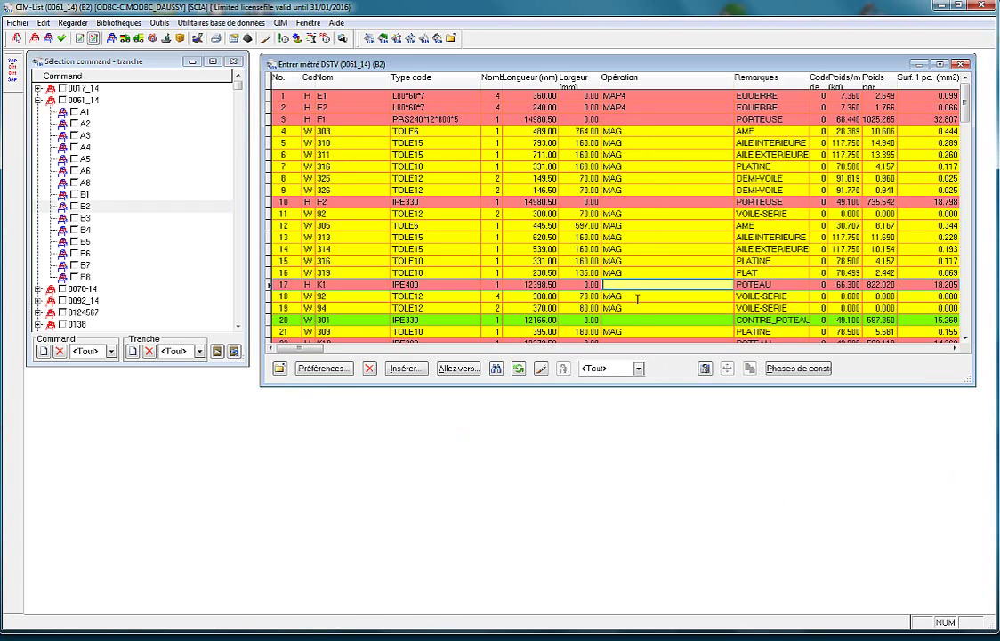
{"action": "left_click", "coordinate": [642, 318]}
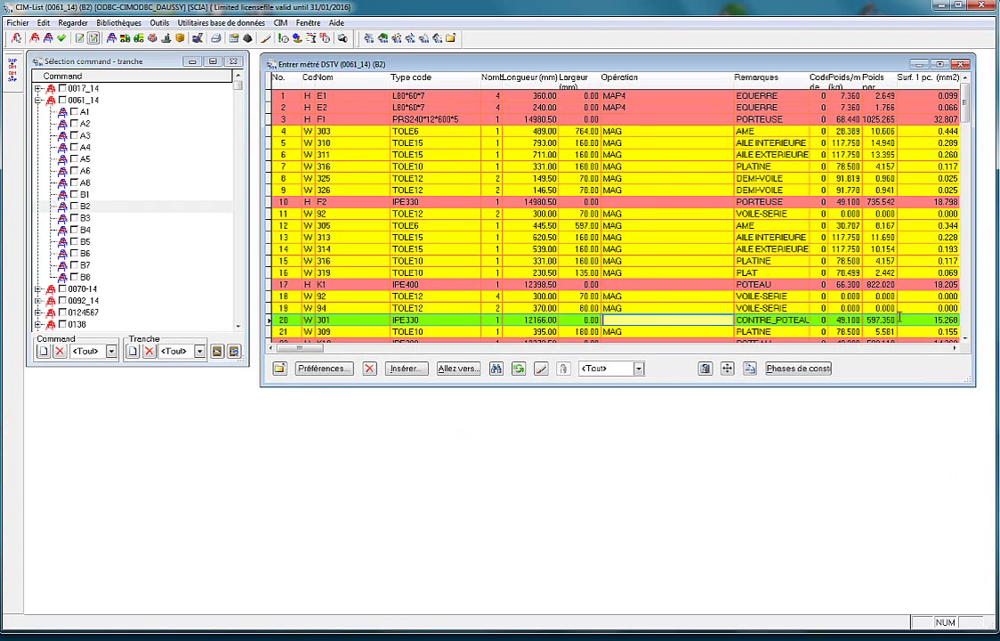
{"action": "scroll", "coordinate": [854, 289], "scroll_direction": "down", "scroll_amount": 14}
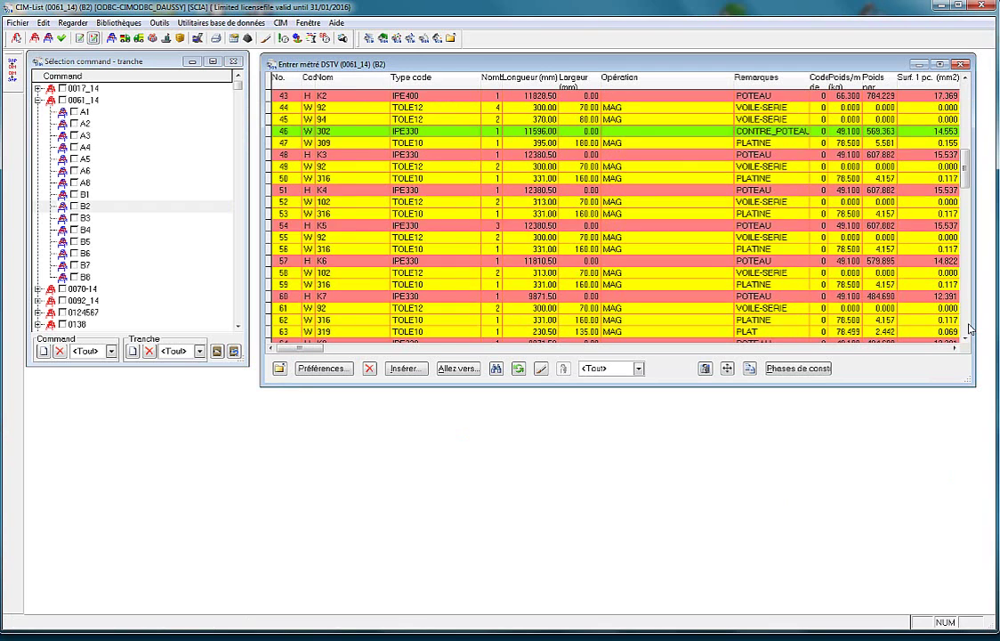
{"action": "left_click", "coordinate": [969, 327]}
{"action": "left_click", "coordinate": [964, 339]}
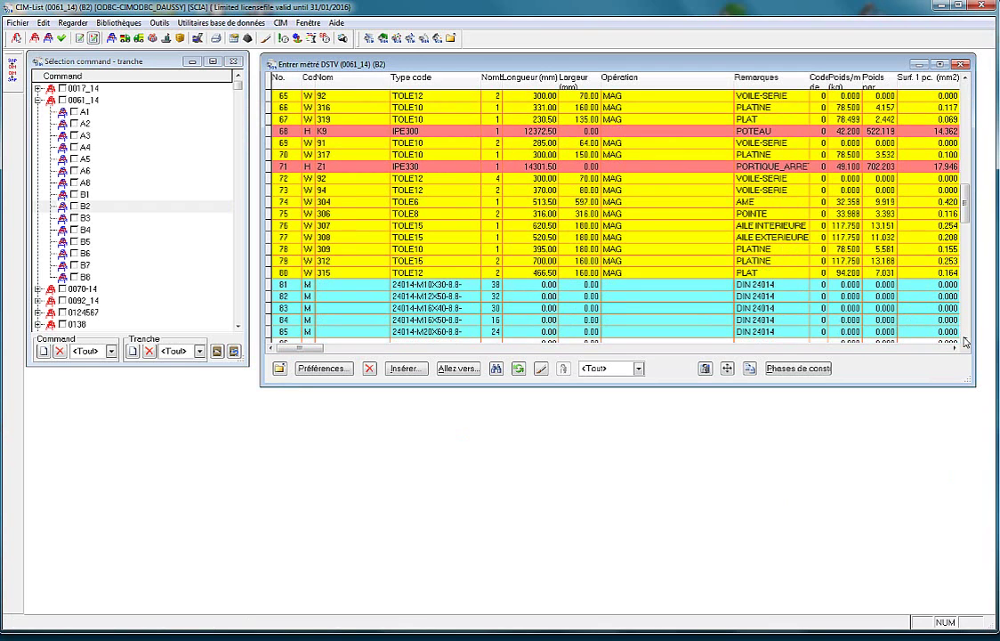
{"action": "left_click", "coordinate": [964, 339]}
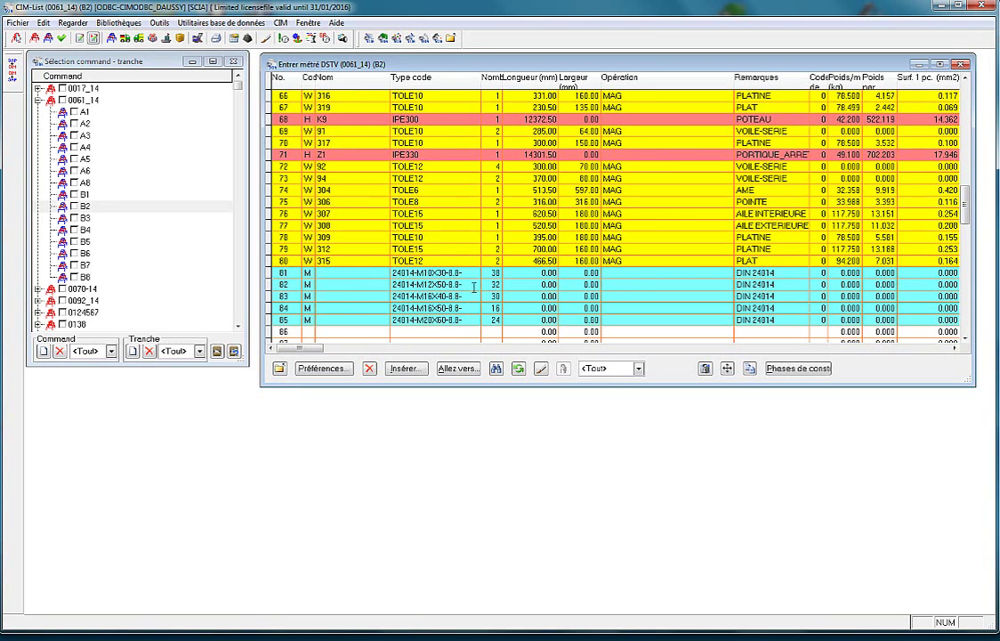
{"action": "left_click", "coordinate": [468, 274]}
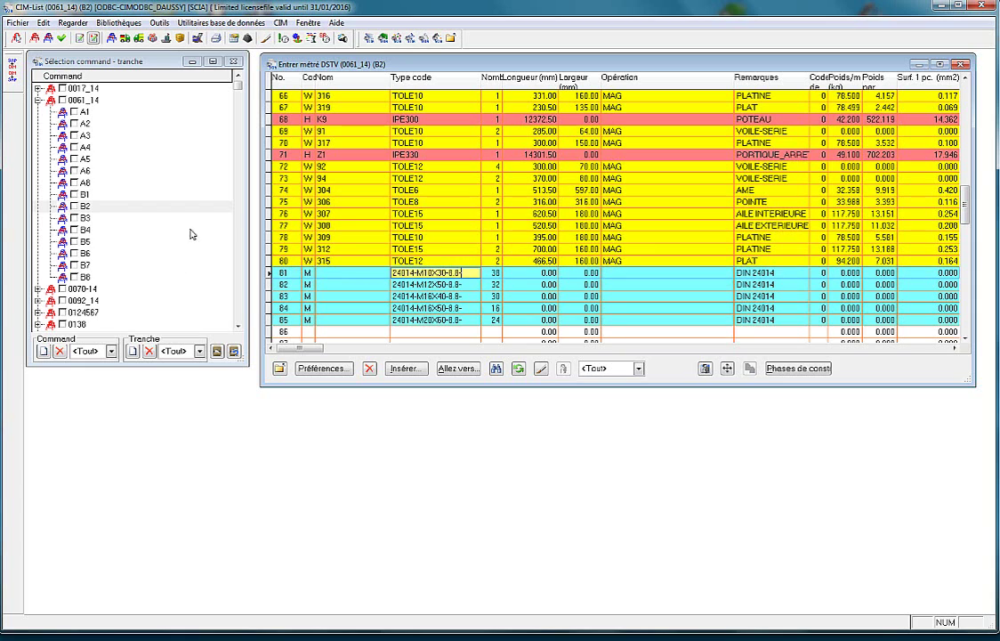
{"action": "left_click", "coordinate": [280, 369]}
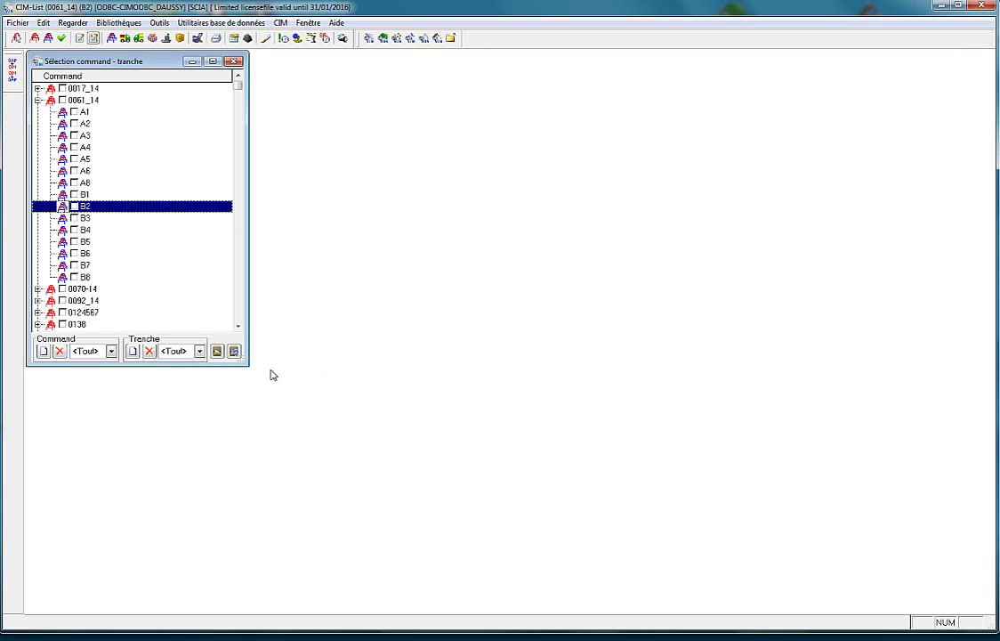
Step: Expand project 0070-14 and open the DSTV list of its tranche 0070-14-SC
{"action": "left_click", "coordinate": [37, 288]}
{"action": "left_click", "coordinate": [85, 289]}
{"action": "left_click", "coordinate": [98, 300]}
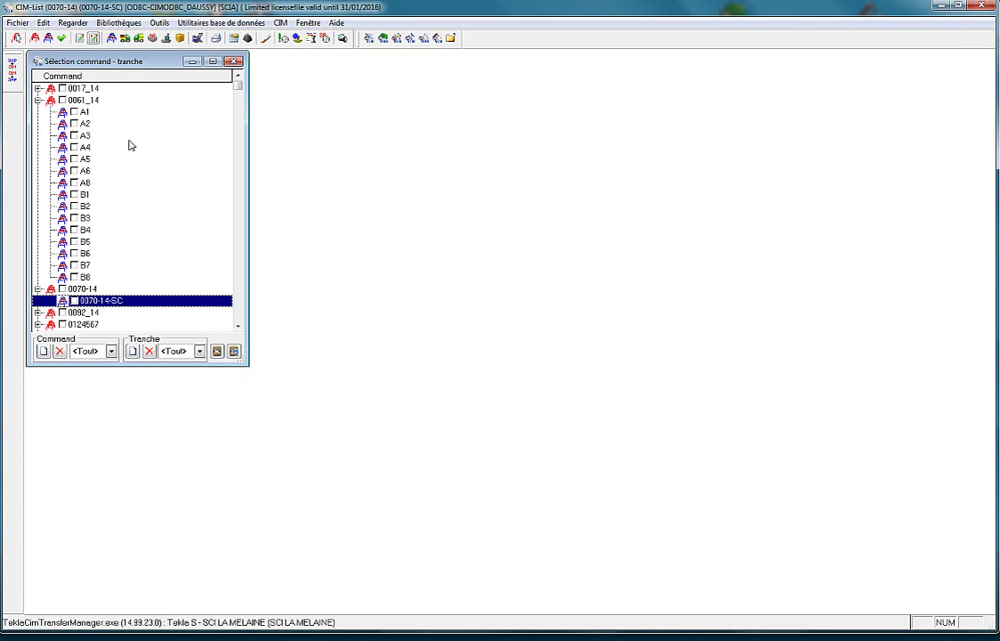
{"action": "left_click", "coordinate": [94, 39]}
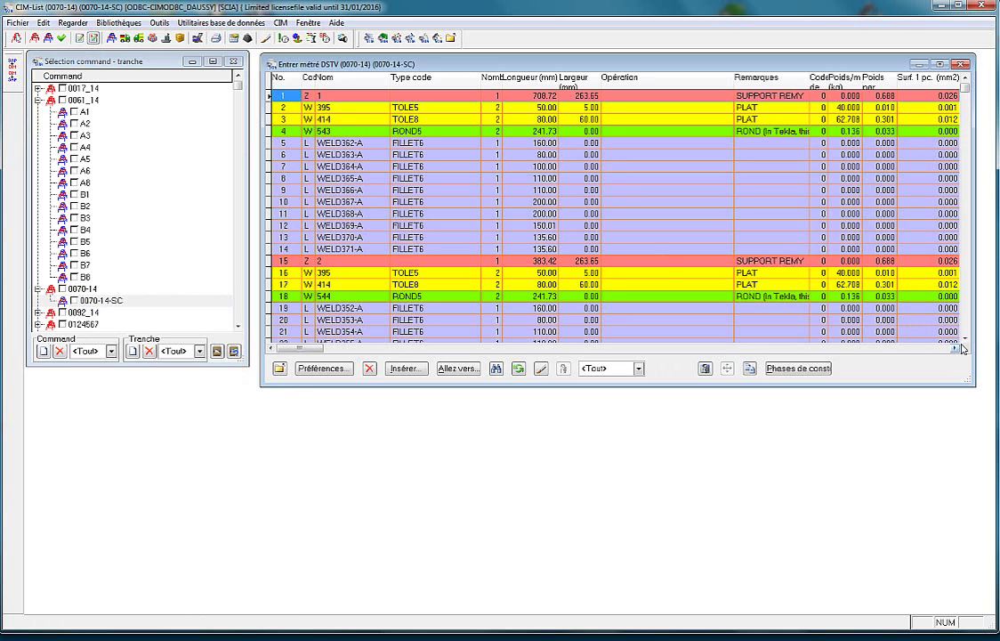
Step: Examine the SUPPORT REMY assemblies with their plates and weld rows in the list, and close the list
{"action": "scroll", "coordinate": [965, 342], "scroll_direction": "down", "scroll_amount": 1}
{"action": "scroll", "coordinate": [965, 344], "scroll_direction": "down", "scroll_amount": 3}
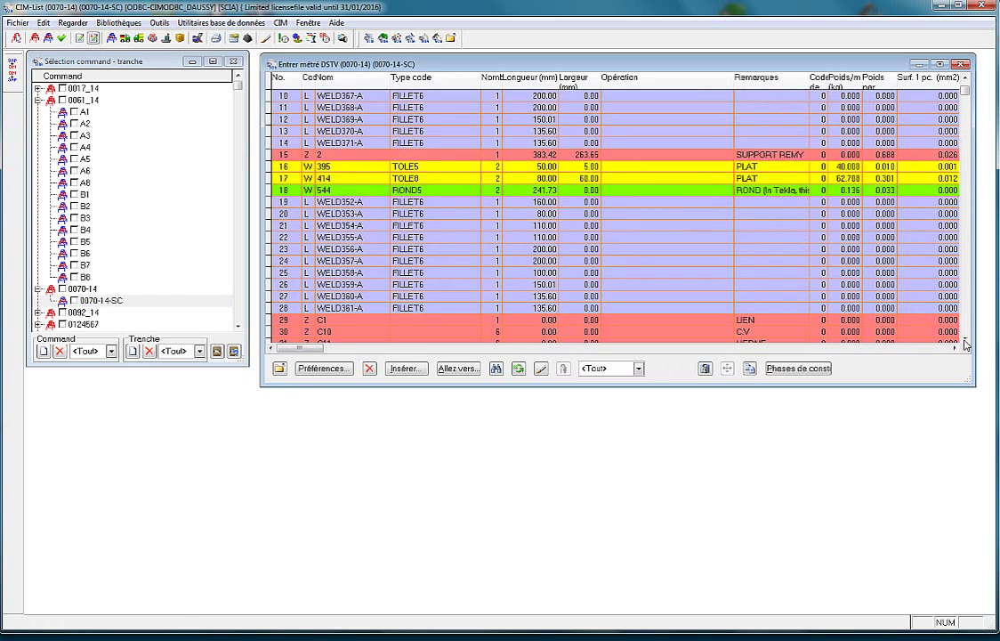
{"action": "scroll", "coordinate": [502, 216], "scroll_direction": "up", "scroll_amount": 2}
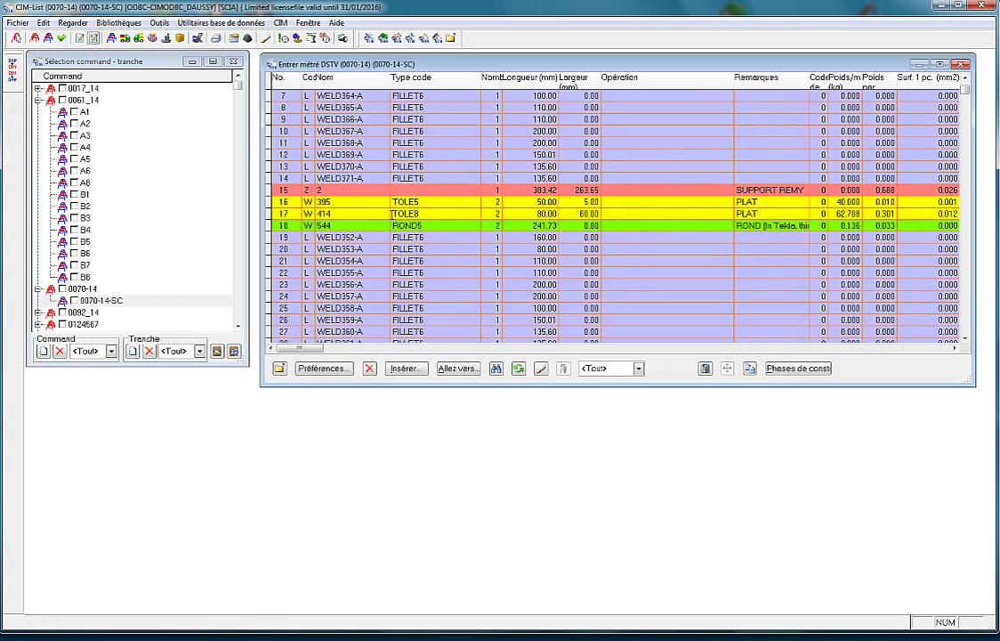
{"action": "left_click", "coordinate": [279, 368]}
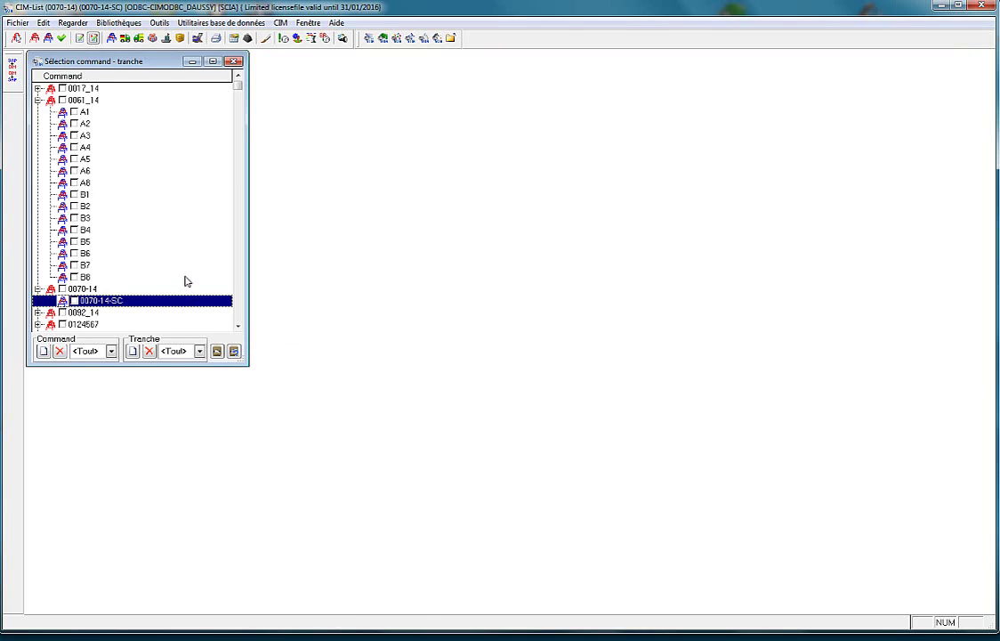
Step: Search for project 964701 and expand it to show its tranches
{"action": "key", "text": "ctrl+f"}
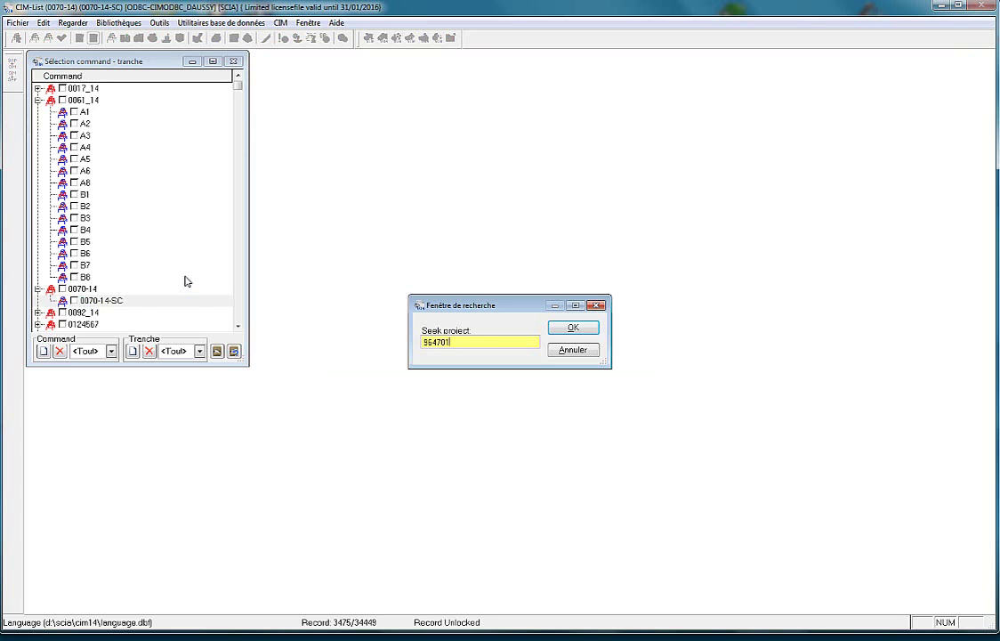
{"action": "type", "text": "964701"}
{"action": "key", "text": "Return"}
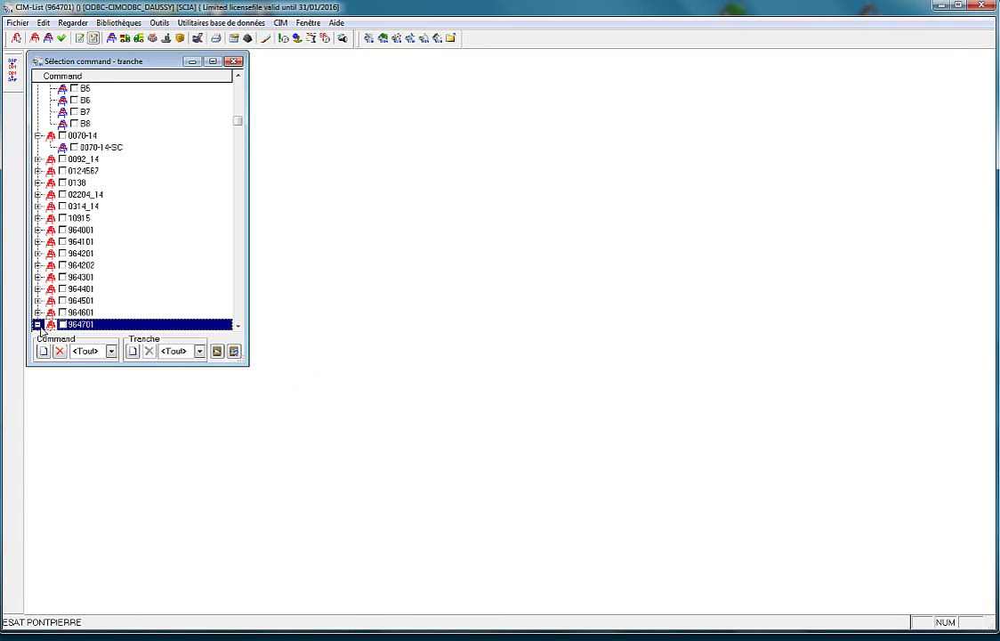
{"action": "left_click", "coordinate": [38, 326]}
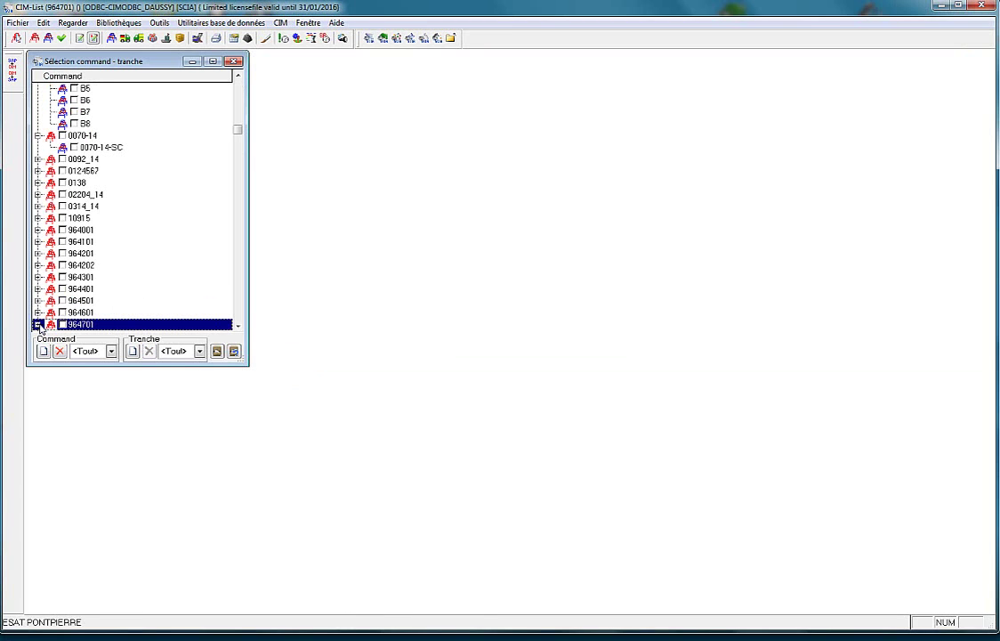
{"action": "left_click", "coordinate": [238, 326]}
{"action": "left_click", "coordinate": [238, 325]}
{"action": "left_click", "coordinate": [237, 325]}
{"action": "left_click", "coordinate": [238, 326]}
{"action": "left_click", "coordinate": [237, 326]}
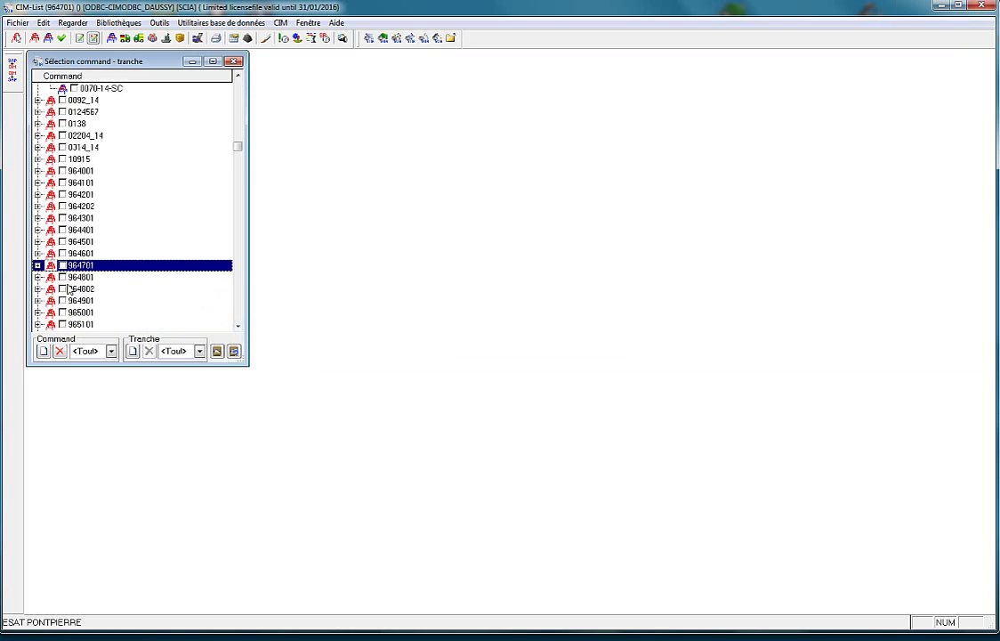
{"action": "left_click", "coordinate": [37, 265]}
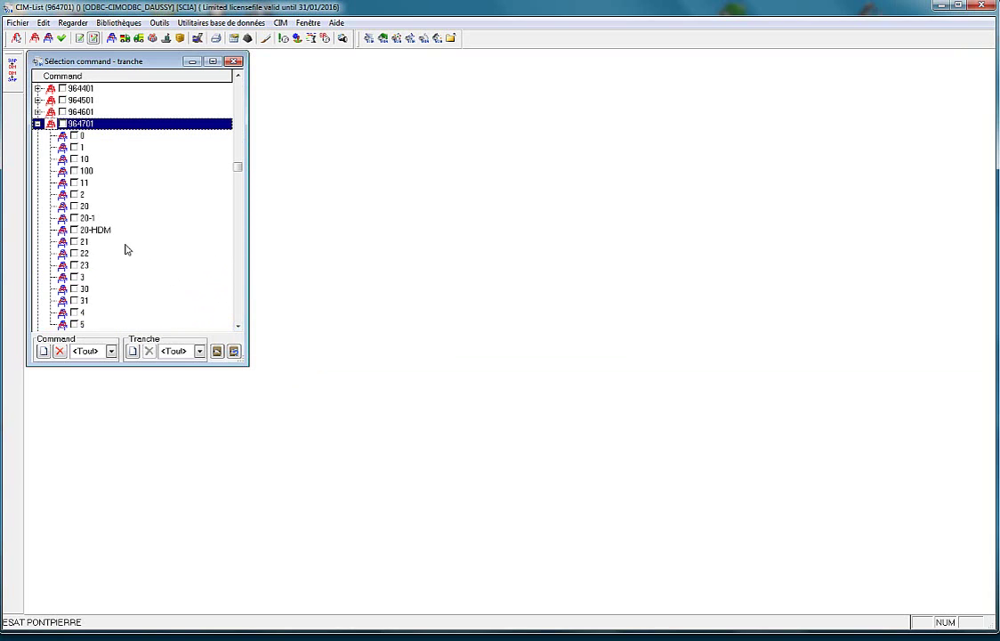
Step: Open the DSTV list of tranche 20 and show the graphic window for part BA10
{"action": "left_click", "coordinate": [88, 207]}
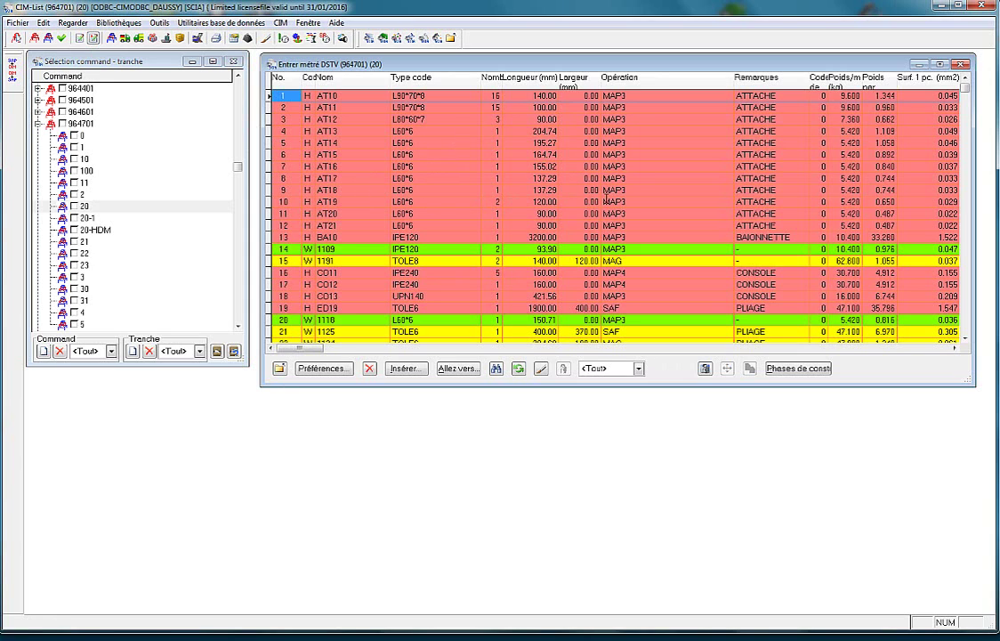
{"action": "left_click", "coordinate": [640, 236]}
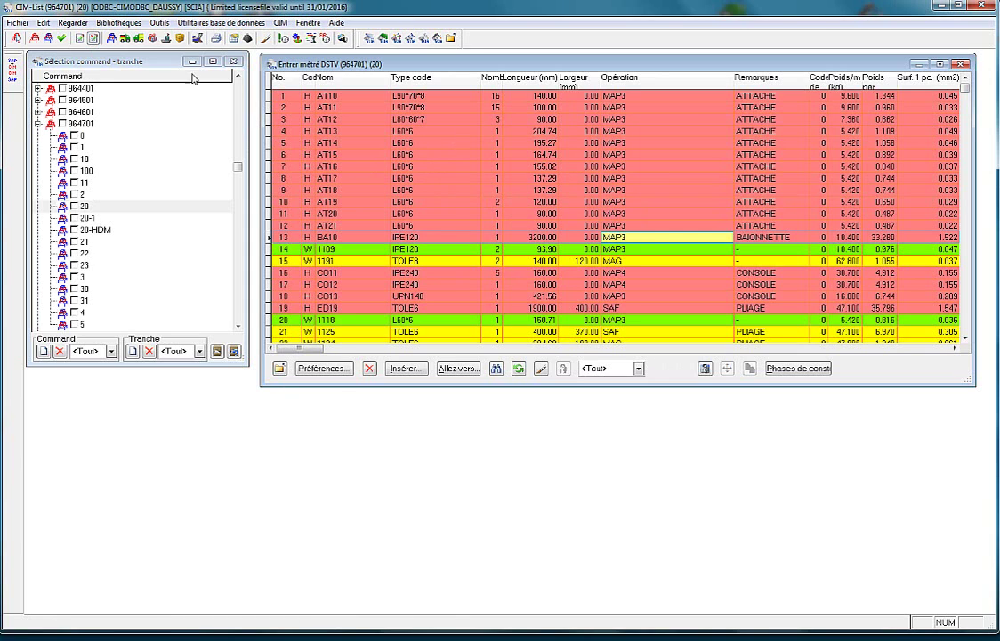
{"action": "left_click", "coordinate": [266, 39]}
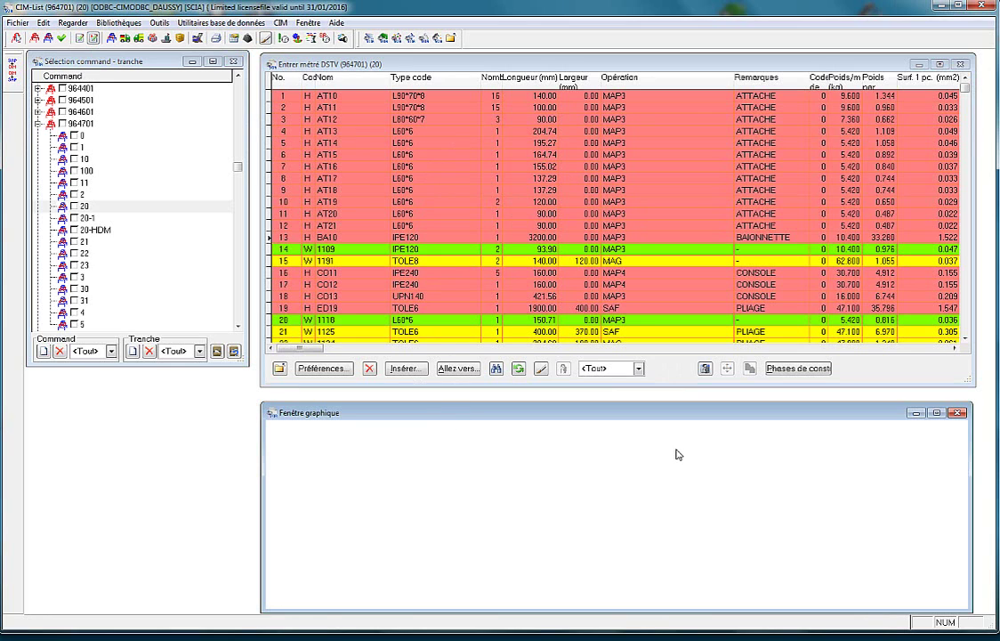
Step: Preview the geometry of consoles CO13 and CO11 and of plate 1125 in the graphic window
{"action": "left_click", "coordinate": [628, 294]}
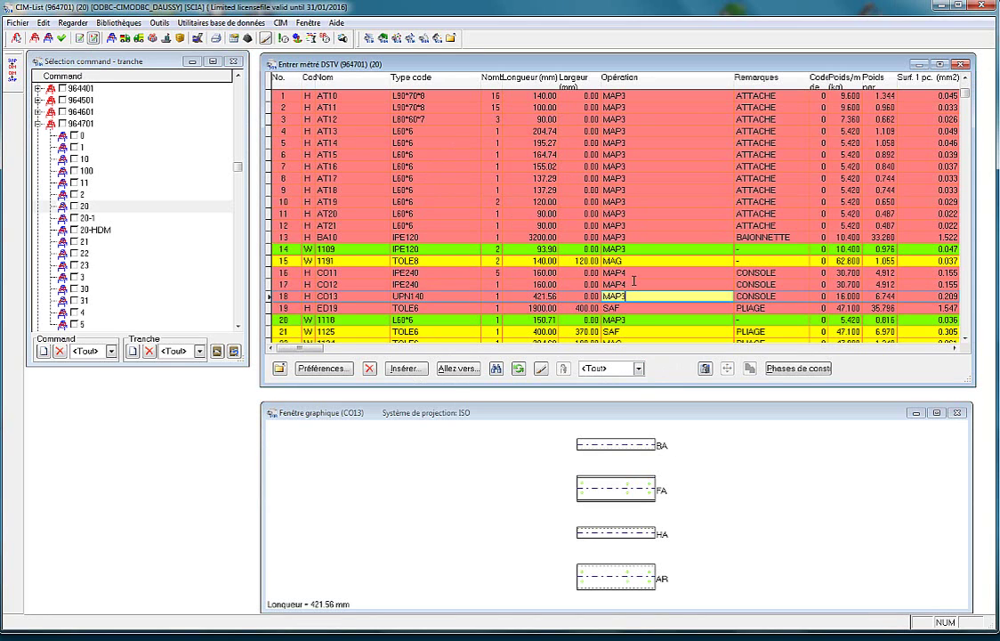
{"action": "left_click", "coordinate": [634, 274]}
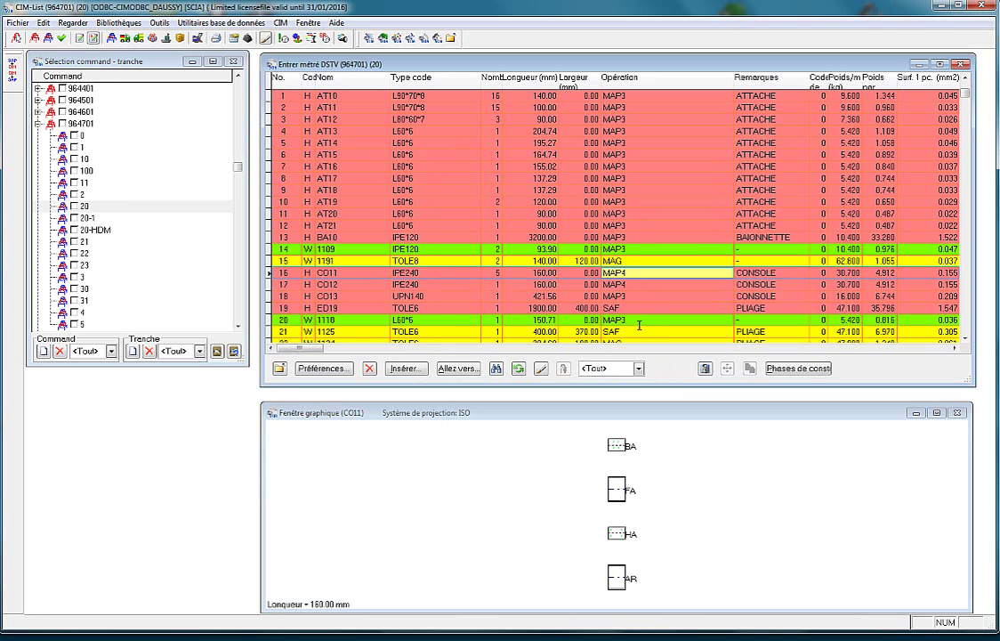
{"action": "left_click", "coordinate": [639, 329]}
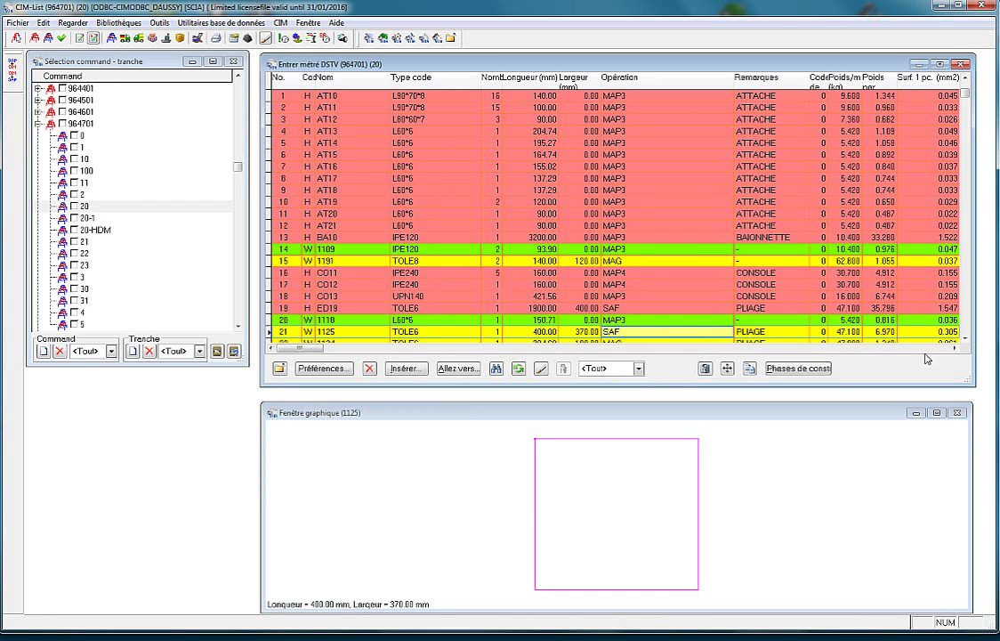
Step: Compare the geometry and operation codes of profile 1107 and plates 1151 and 1193 under column K10
{"action": "scroll", "coordinate": [966, 342], "scroll_direction": "down", "scroll_amount": 8}
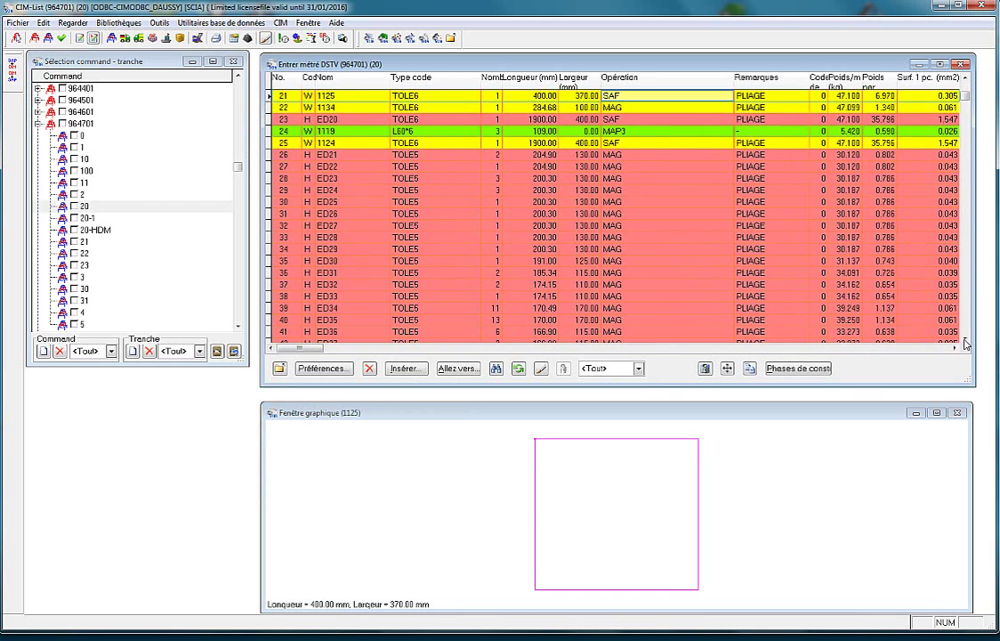
{"action": "scroll", "coordinate": [965, 343], "scroll_direction": "down", "scroll_amount": 15}
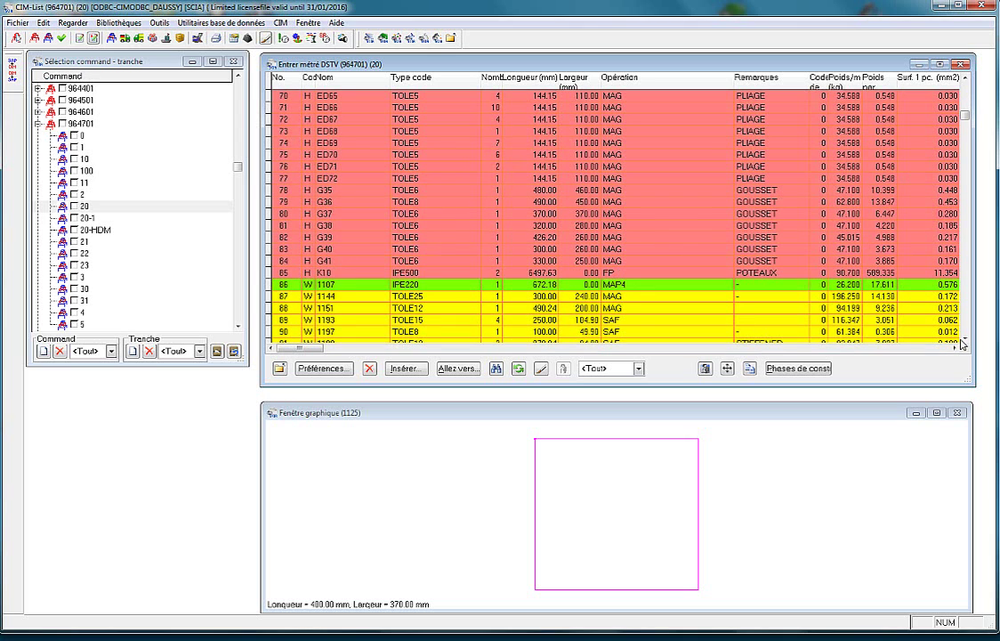
{"action": "left_click", "coordinate": [624, 285]}
{"action": "left_click", "coordinate": [632, 308]}
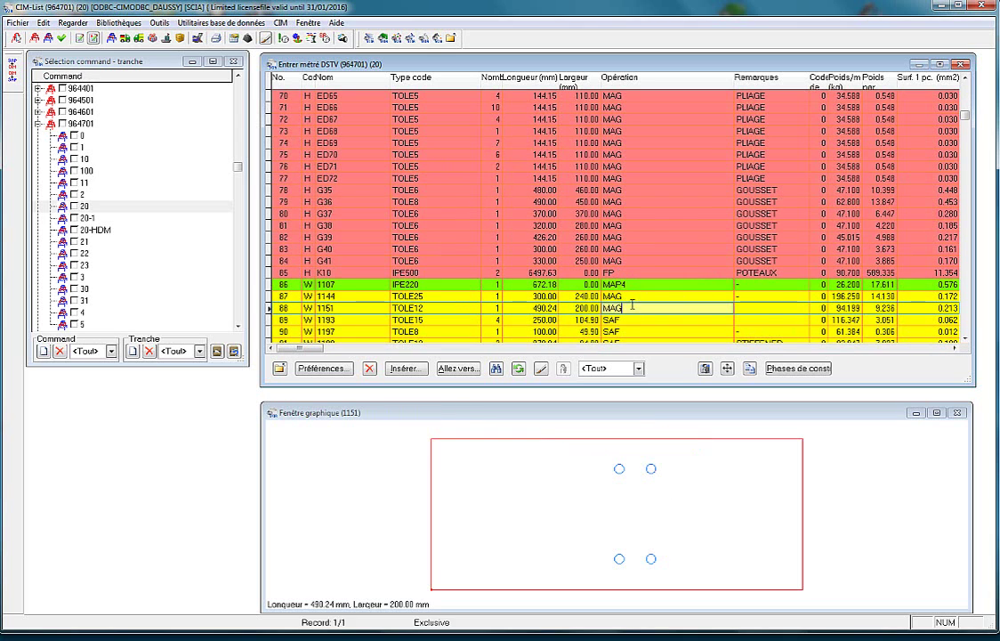
{"action": "left_click", "coordinate": [669, 320]}
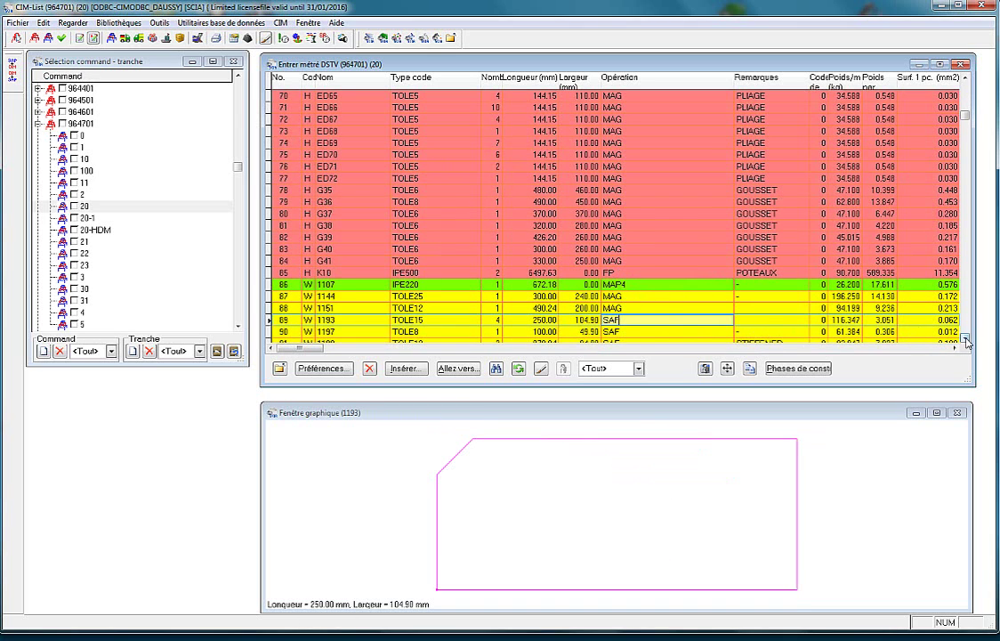
Step: Go through the parts of columns K10 and K11 one by one down to row 101, comparing geometry with operation code
{"action": "scroll", "coordinate": [967, 342], "scroll_direction": "down", "scroll_amount": 2}
{"action": "scroll", "coordinate": [967, 342], "scroll_direction": "down", "scroll_amount": 3}
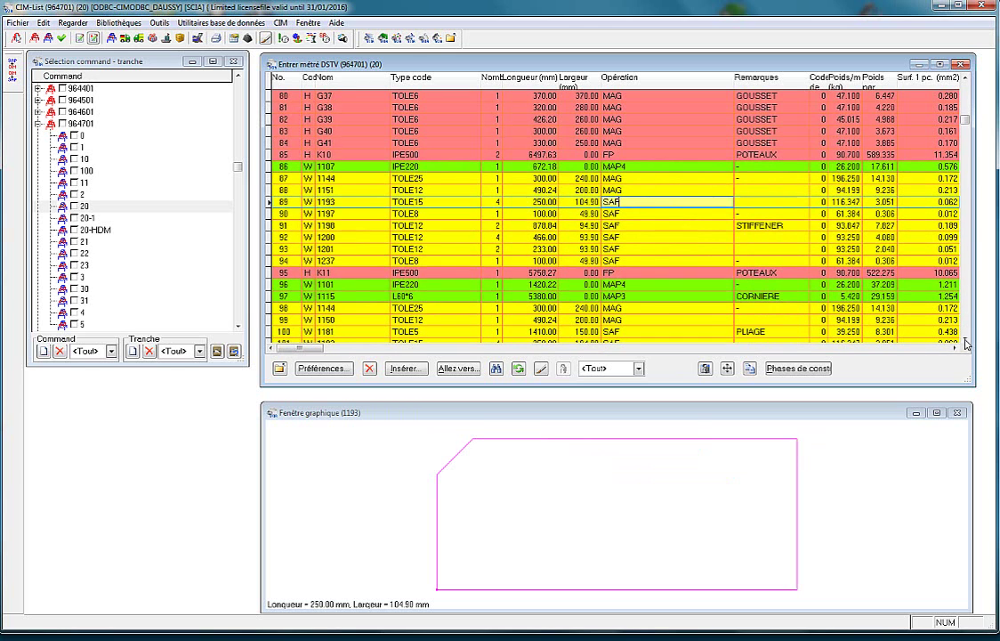
{"action": "key", "text": "Down"}
{"action": "key", "text": "Down"}
{"action": "key", "text": "Down"}
{"action": "key", "text": "Down"}
{"action": "key", "text": "Down"}
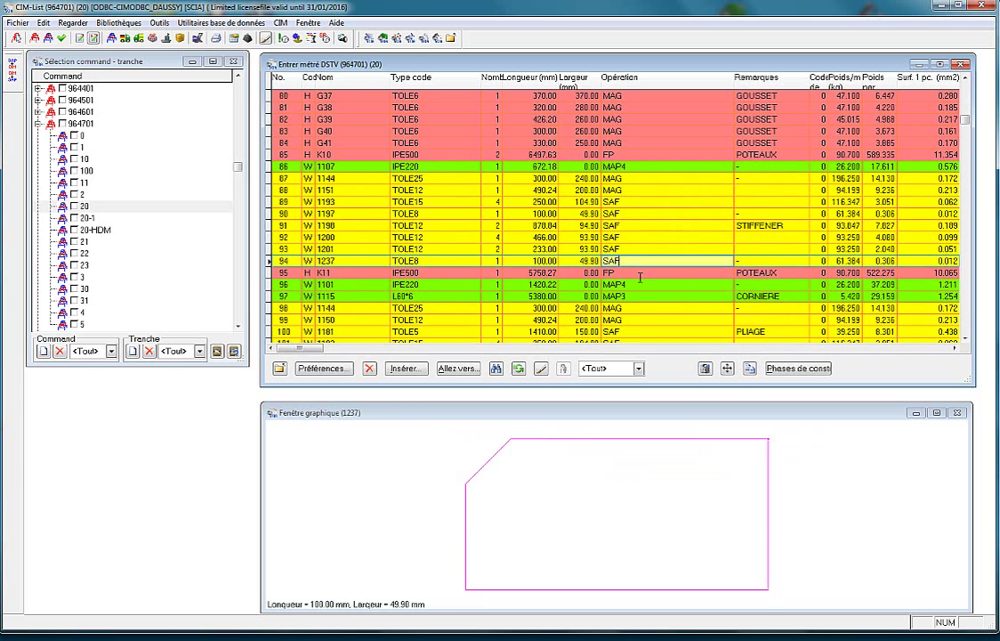
{"action": "key", "text": "Down"}
{"action": "key", "text": "Down"}
{"action": "key", "text": "Down"}
{"action": "key", "text": "Down"}
{"action": "key", "text": "Down"}
{"action": "key", "text": "Down"}
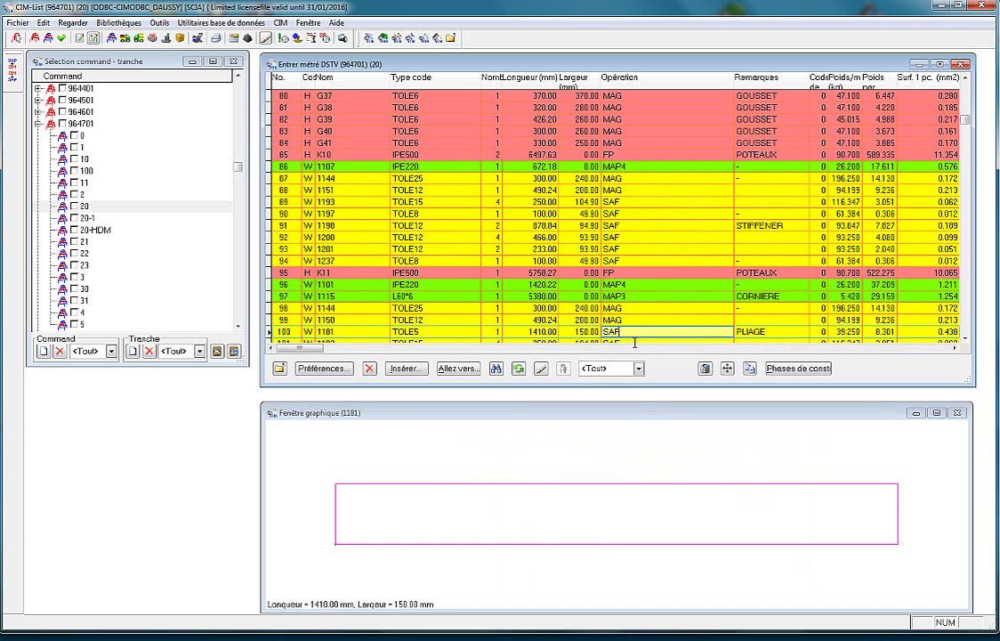
{"action": "key", "text": "Down"}
Step: Examine the geometry and operation codes of profile 1107 and the plates under column K15, including plate 1187
{"action": "scroll", "coordinate": [964, 331], "scroll_direction": "down", "scroll_amount": 14}
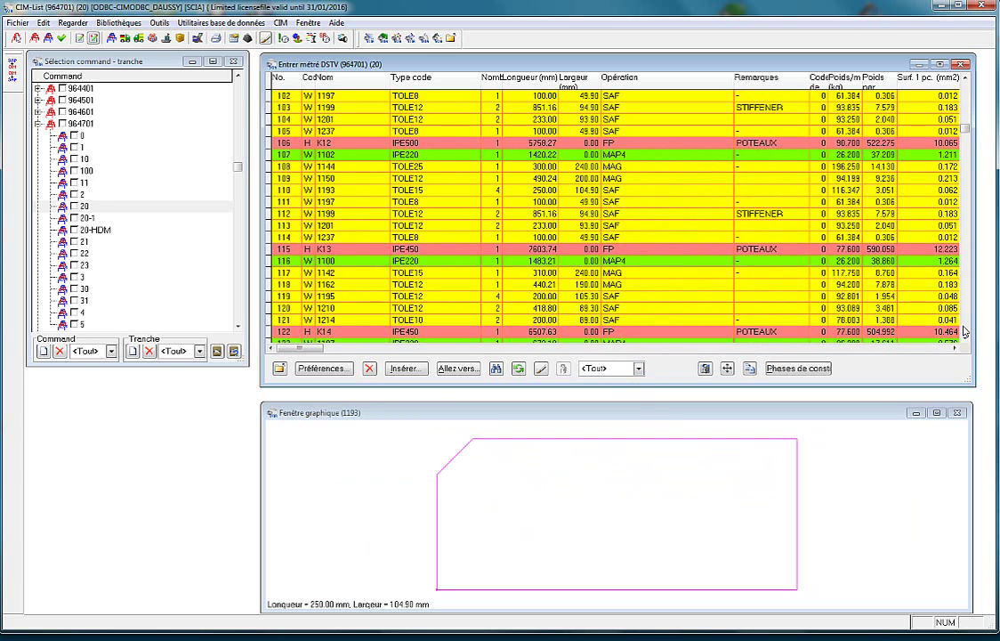
{"action": "left_click", "coordinate": [641, 236]}
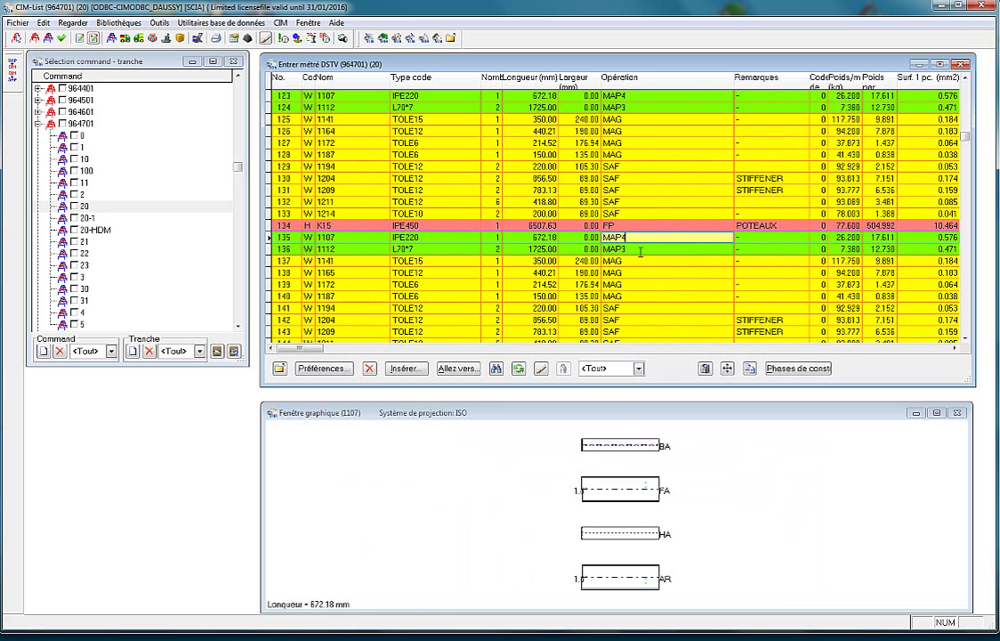
{"action": "left_click", "coordinate": [645, 308]}
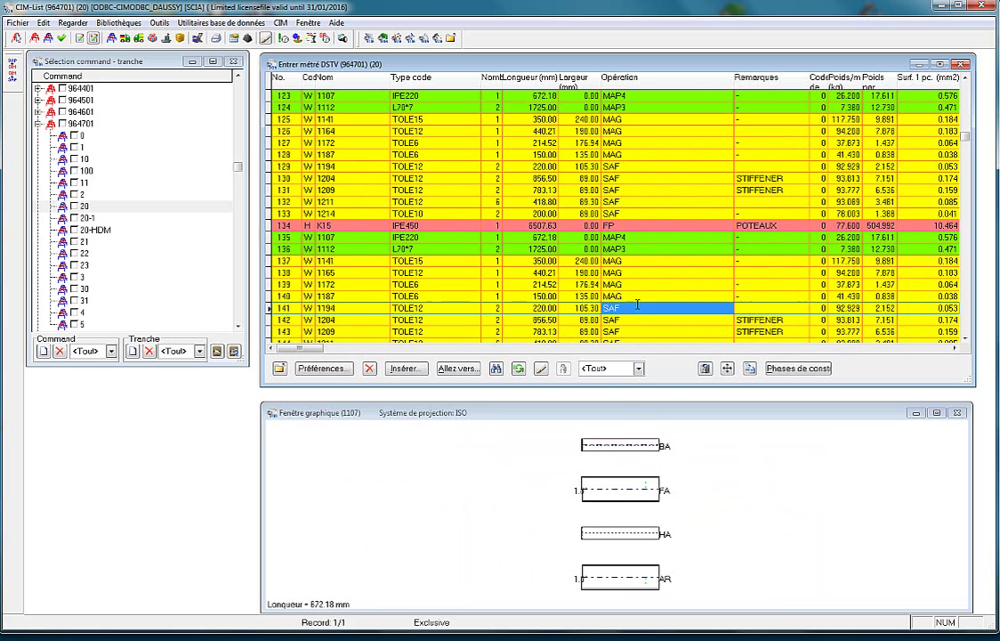
{"action": "left_click", "coordinate": [651, 333]}
{"action": "key", "text": "Up"}
{"action": "key", "text": "Up"}
{"action": "key", "text": "Up"}
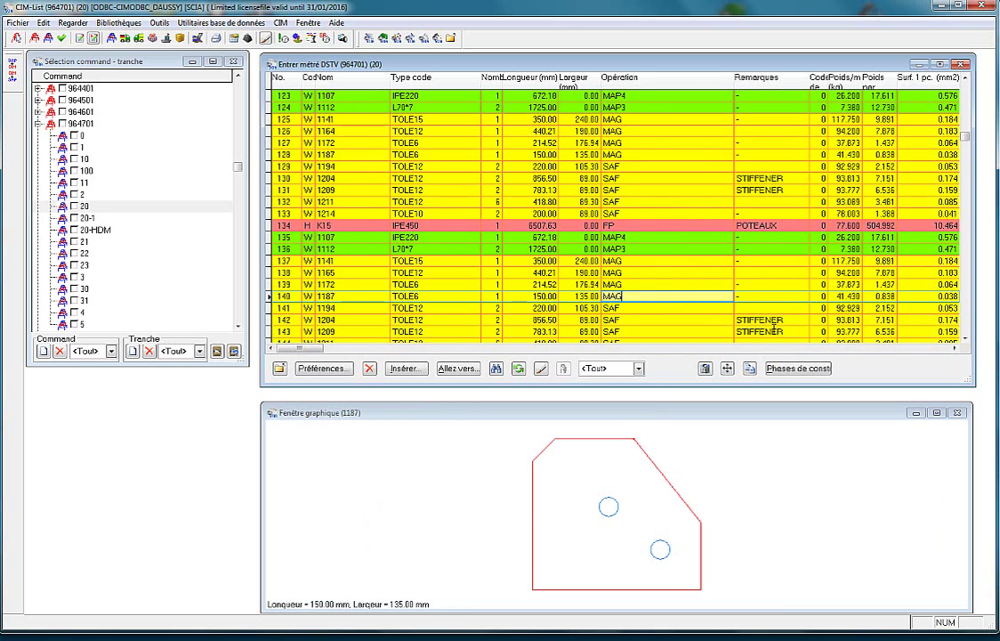
{"action": "left_click", "coordinate": [965, 341]}
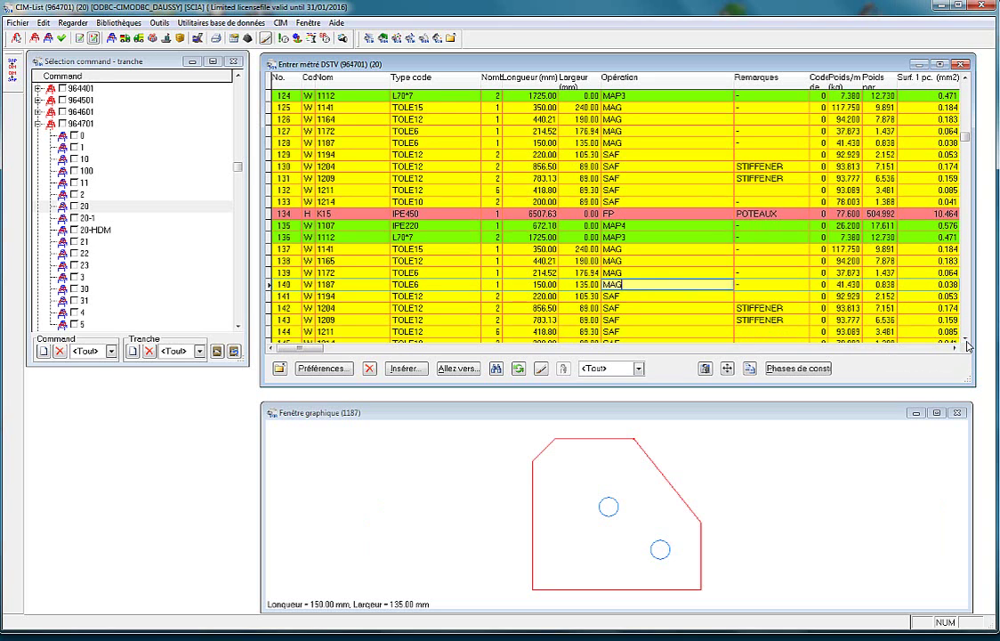
Step: In Adobe Acrobat Reader, look through the assembly list of lot 20-1 and switch to the work card document
{"action": "left_click", "coordinate": [965, 341]}
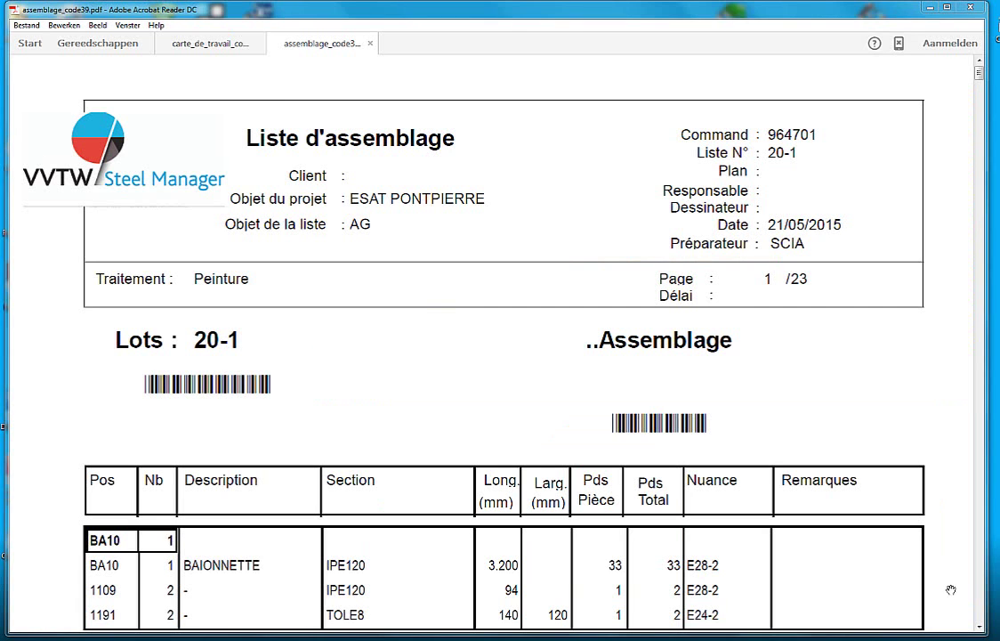
{"action": "left_click_drag", "start_coordinate": [979, 628], "coordinate": [980, 627]}
{"action": "mouse_move", "coordinate": [781, 639]}
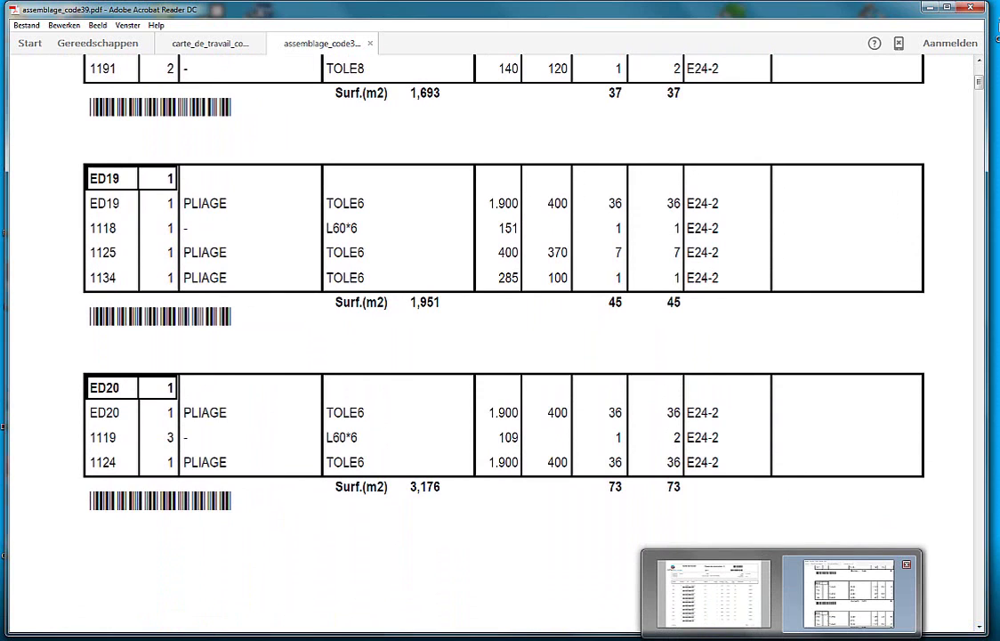
{"action": "left_click", "coordinate": [721, 598]}
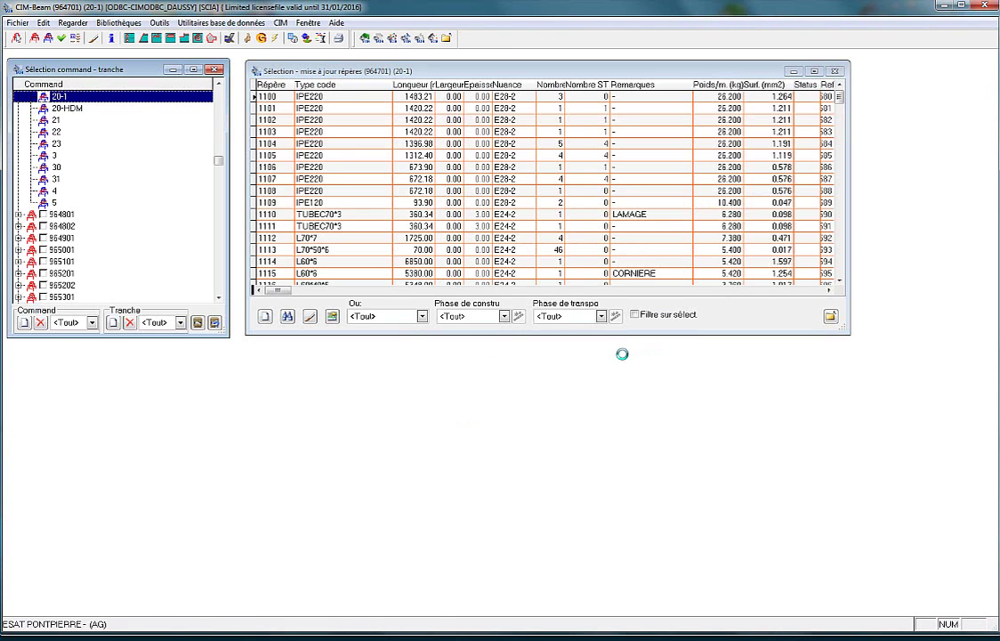
Step: In CIM-Beam, preview the geometry of part 1108 (IPE220) of phase 20-1, and close the graphic window
{"action": "left_click", "coordinate": [334, 189]}
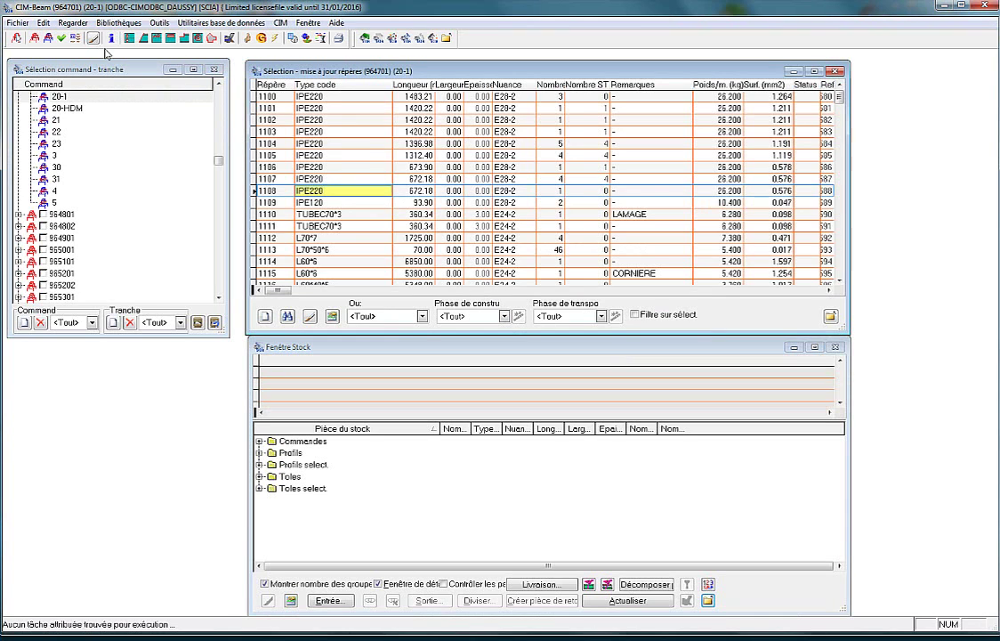
{"action": "left_click", "coordinate": [327, 188]}
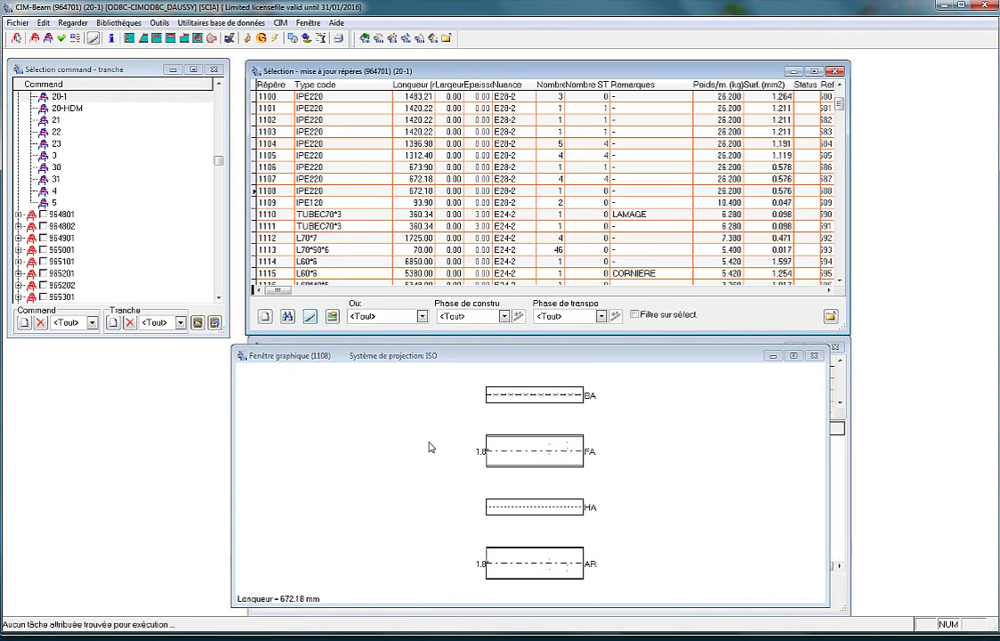
{"action": "left_click", "coordinate": [814, 355]}
Step: View the dimensioned drawing of part 1108, enlarge its hole area, restore the full view and close the drawing
{"action": "left_click", "coordinate": [340, 191]}
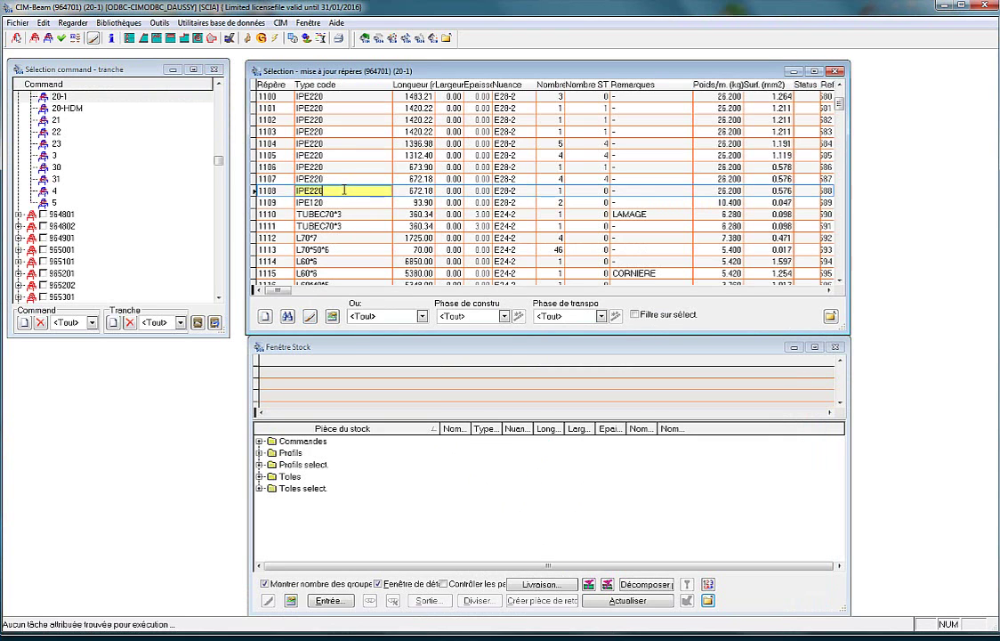
{"action": "right_click", "coordinate": [343, 190]}
{"action": "left_click", "coordinate": [362, 249]}
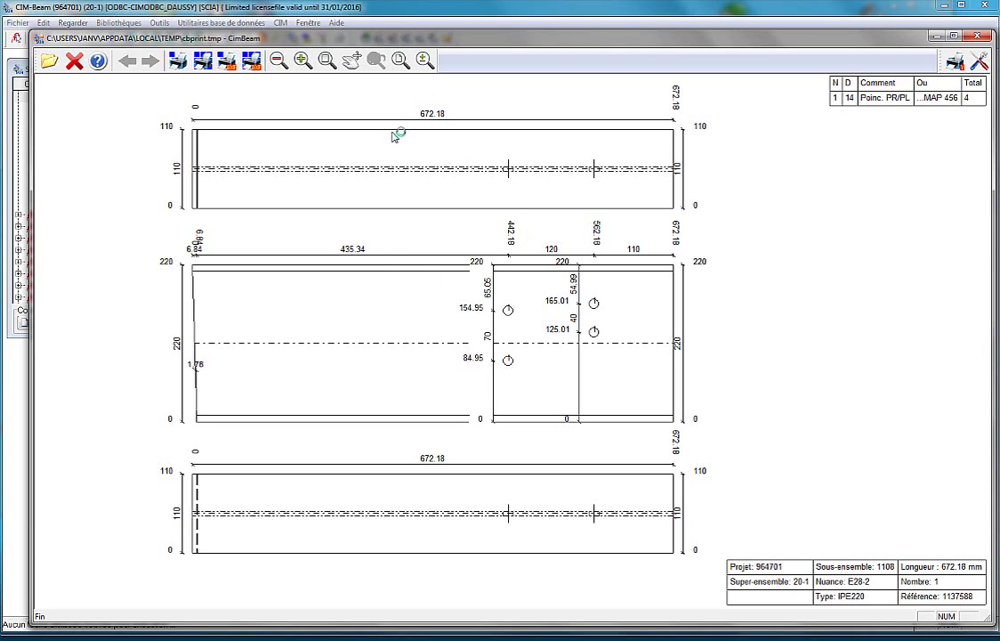
{"action": "mouse_move", "coordinate": [400, 233]}
{"action": "left_mouse_down"}
{"action": "mouse_move", "coordinate": [670, 438]}
{"action": "mouse_move", "coordinate": [728, 466]}
{"action": "left_mouse_up"}
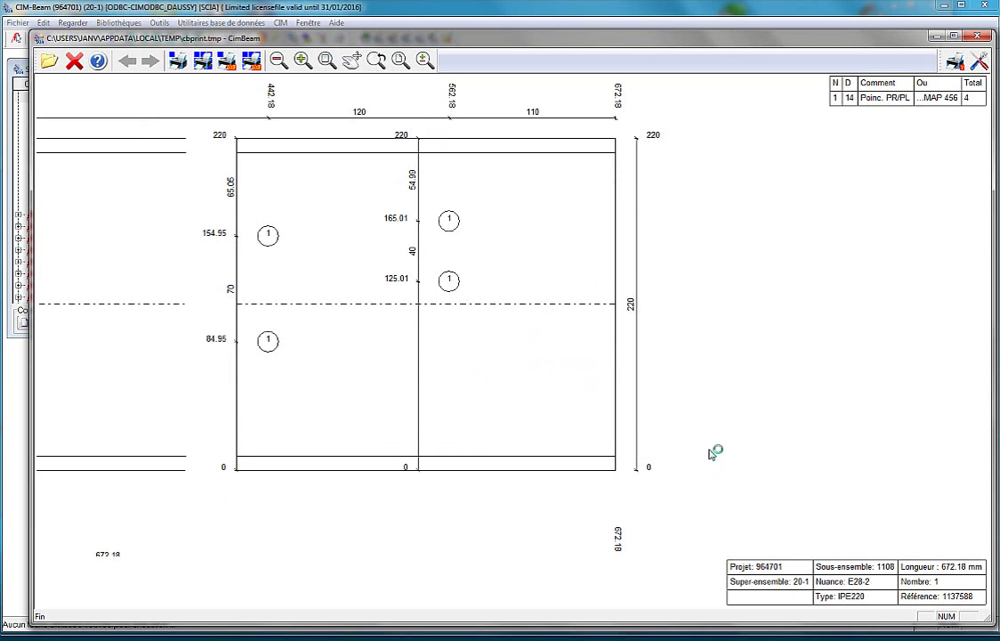
{"action": "left_click", "coordinate": [376, 62]}
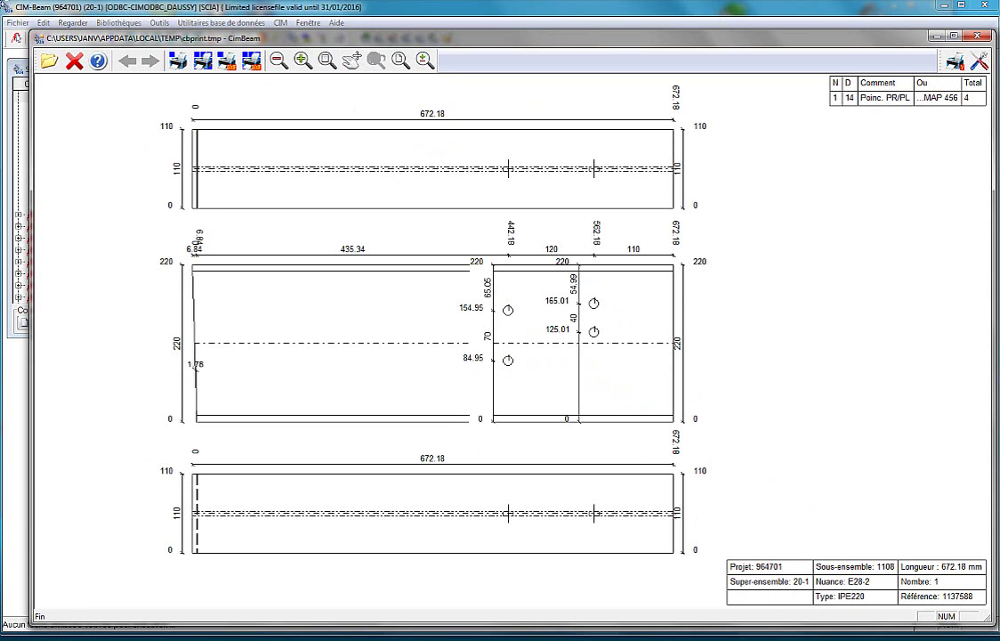
{"action": "left_click", "coordinate": [74, 61]}
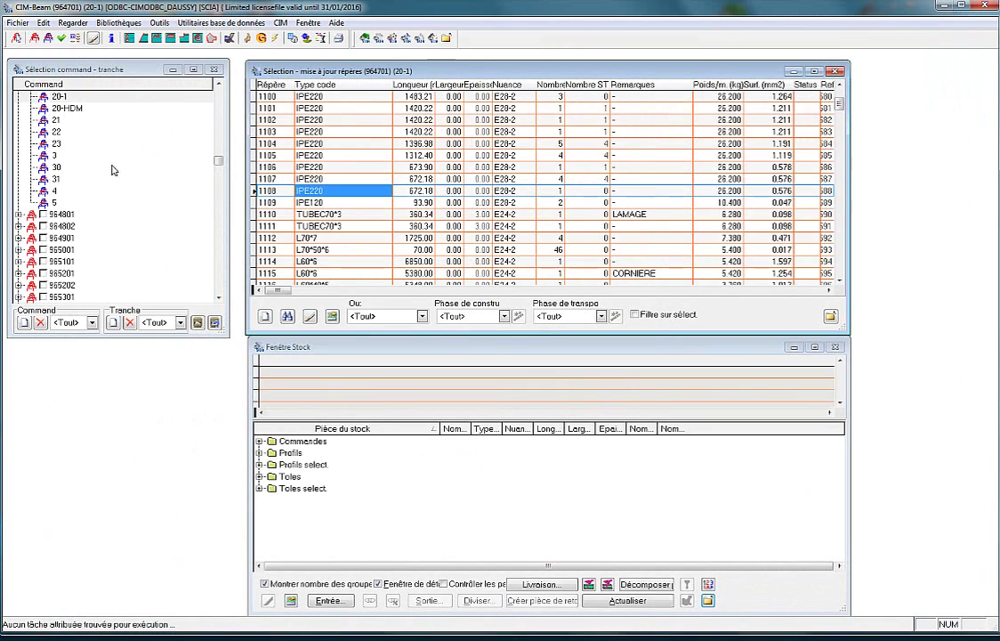
Step: Inspect the profiles held in stock under the second purchase order, and collapse that order again
{"action": "left_click", "coordinate": [259, 441]}
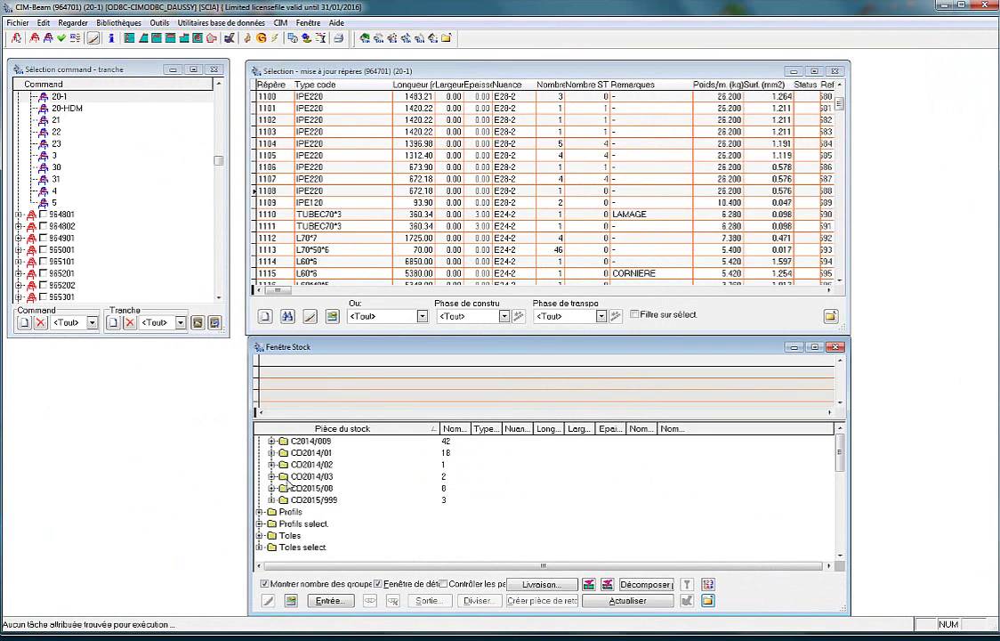
{"action": "left_click", "coordinate": [272, 453]}
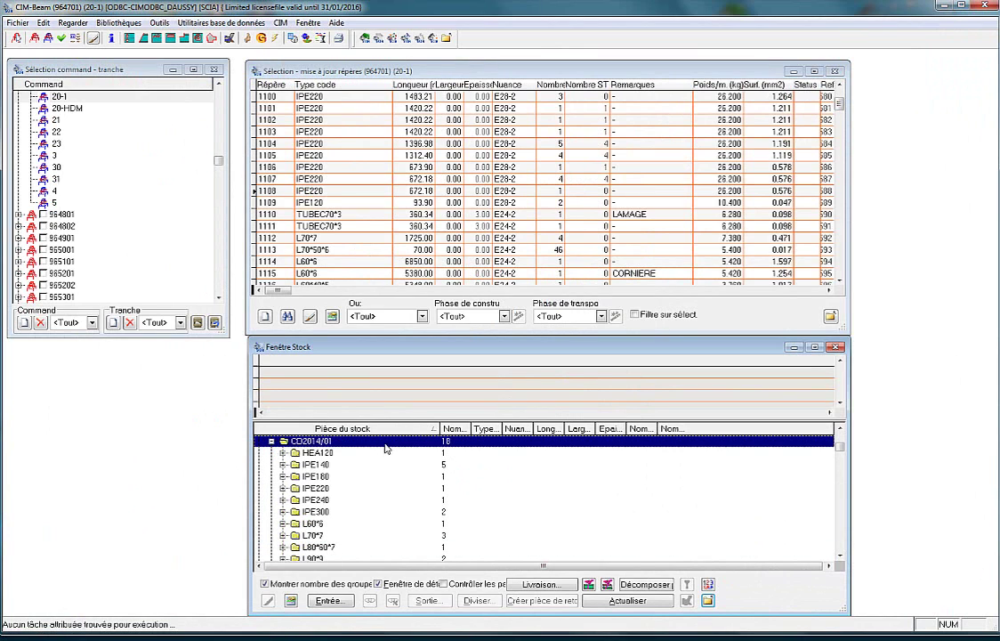
{"action": "left_click", "coordinate": [271, 441]}
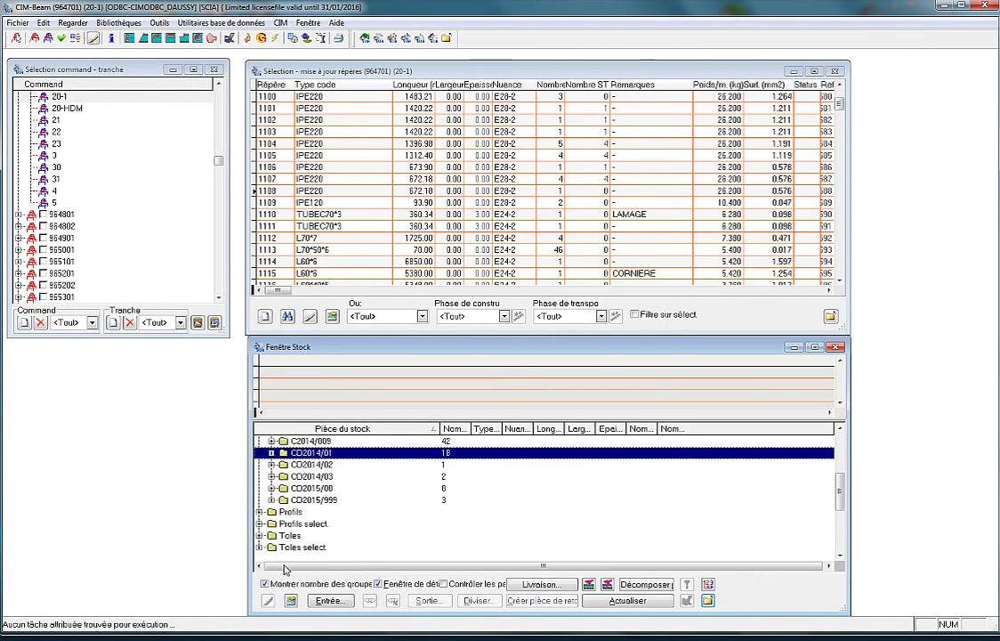
Step: Start a stock entry for 3 stock lengths of IPE220 in grade E28-2, 12000 mm long, with selection of the entered stock pieces enabled
{"action": "left_click", "coordinate": [328, 601]}
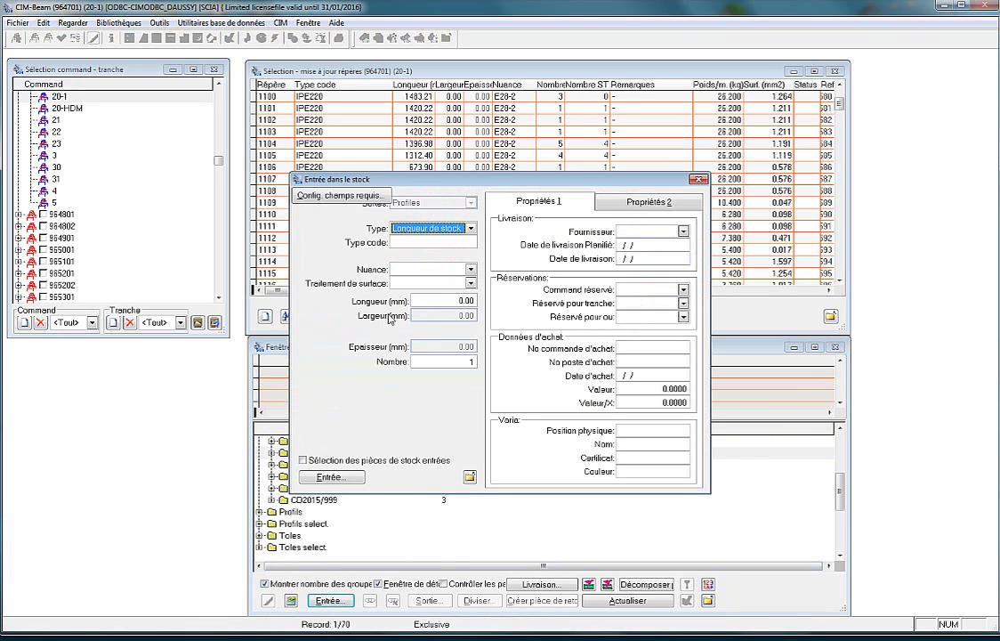
{"action": "left_click", "coordinate": [397, 243]}
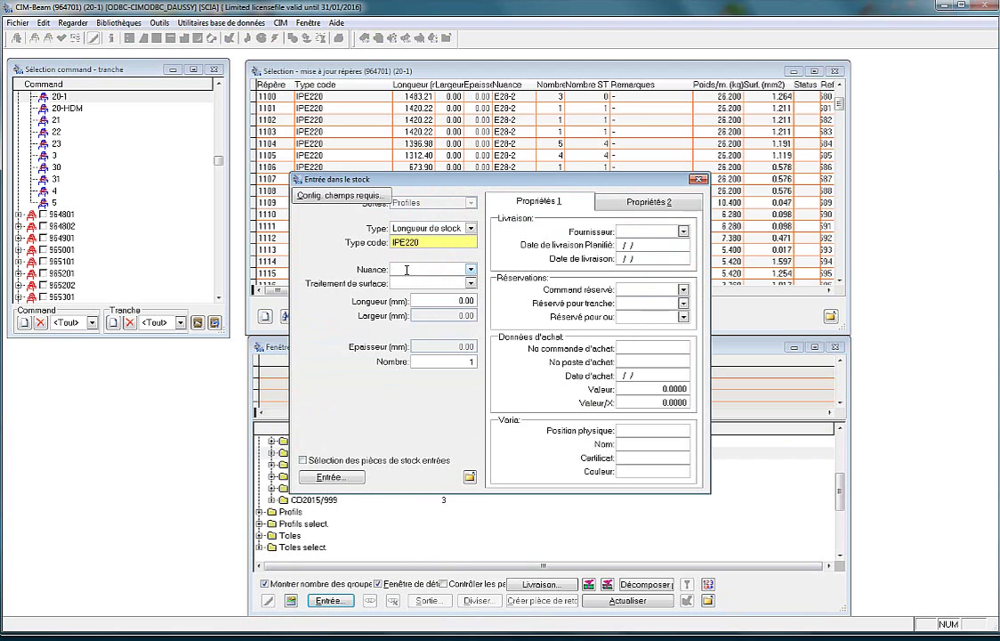
{"action": "left_click", "coordinate": [470, 269]}
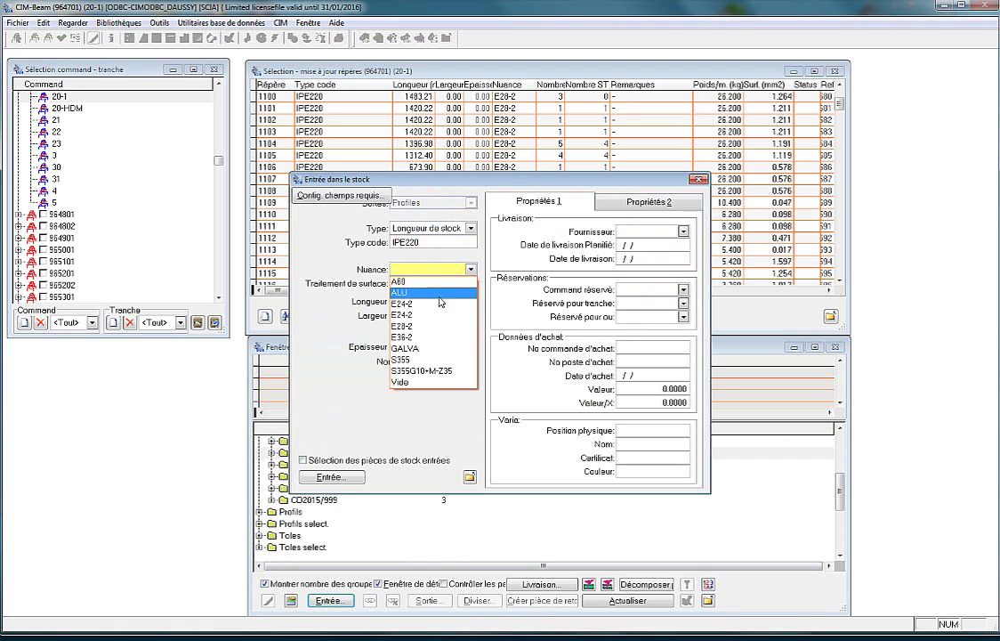
{"action": "left_click", "coordinate": [418, 326]}
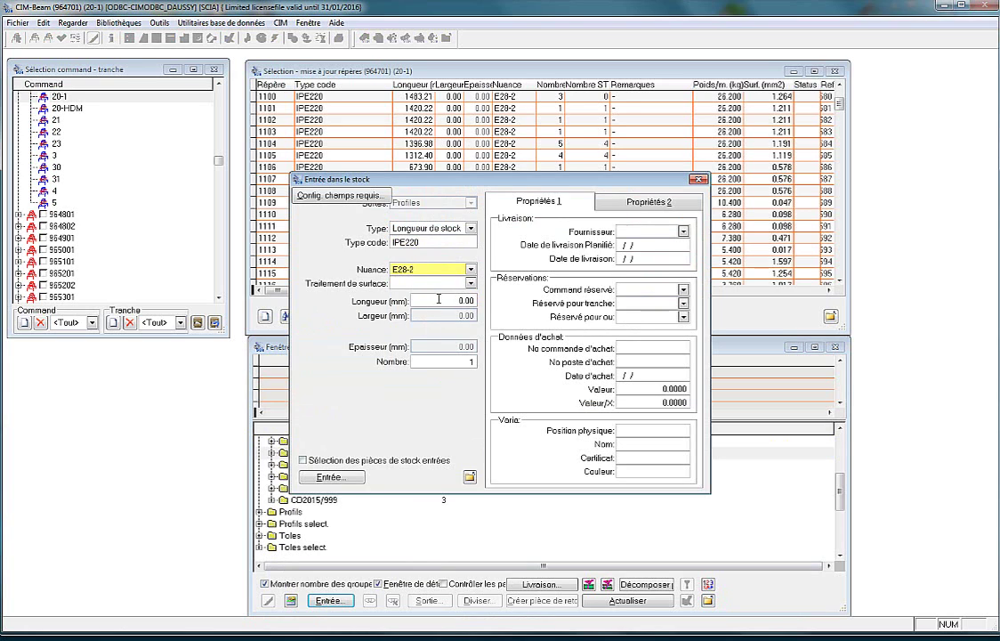
{"action": "left_click", "coordinate": [439, 300]}
{"action": "type", "text": "120"}
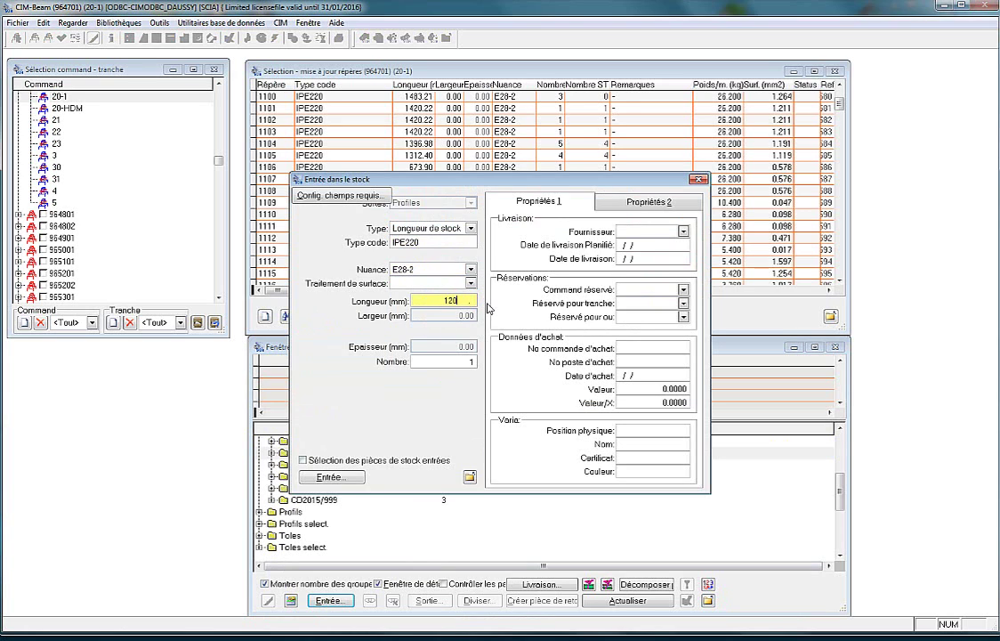
{"action": "type", "text": "00."}
{"action": "key", "text": "BackSpace"}
{"action": "left_click", "coordinate": [468, 362]}
{"action": "type", "text": "3"}
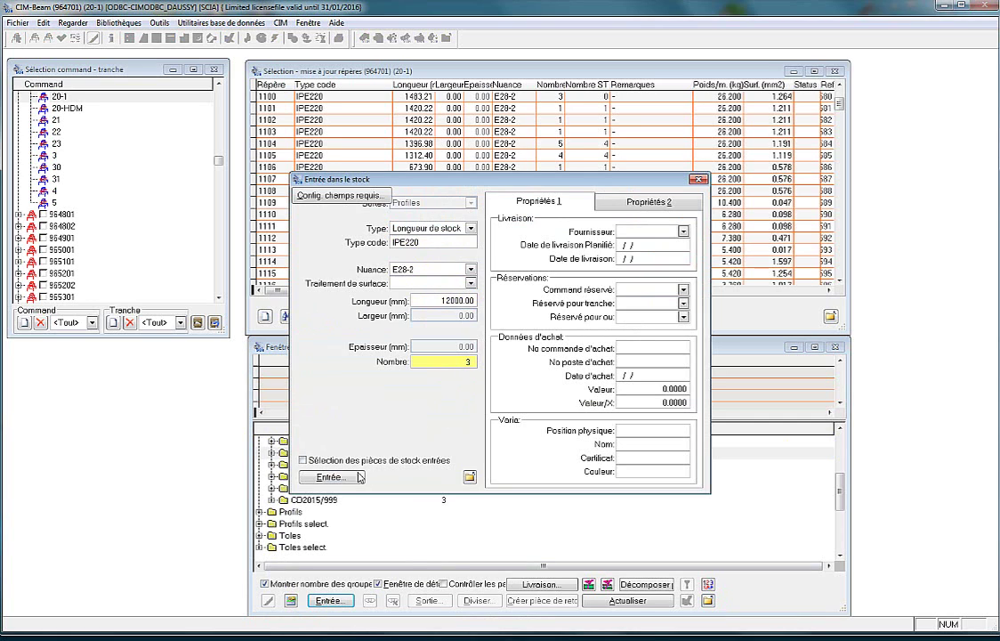
{"action": "left_click", "coordinate": [302, 460]}
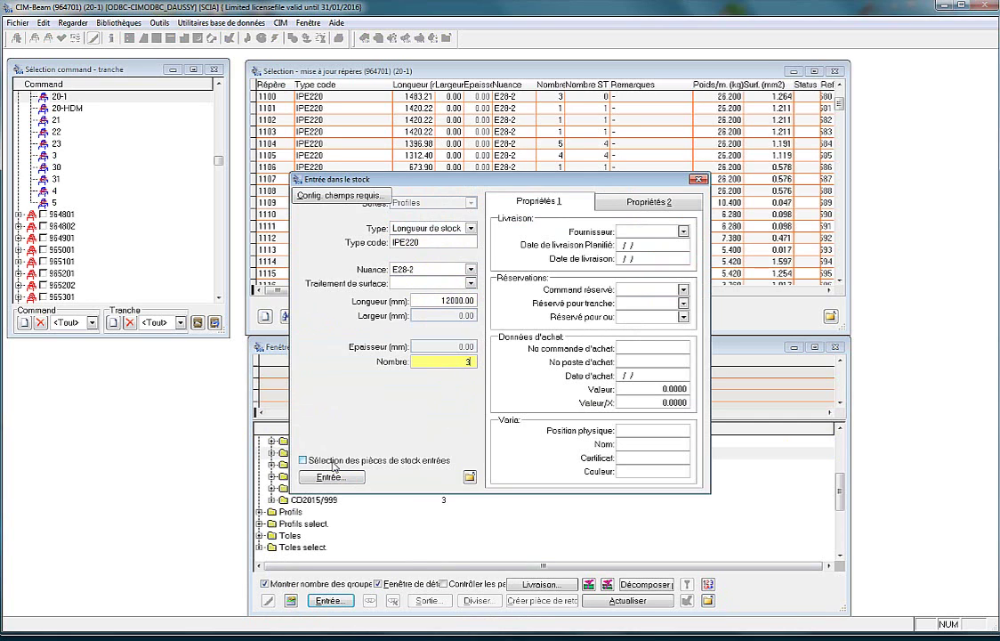
Step: Set the stock entry's supplier to EISEN+STAHL and its delivery date to 19/01/2016
{"action": "left_click", "coordinate": [683, 230]}
{"action": "key", "text": "Down"}
{"action": "key", "text": "Down"}
{"action": "key", "text": "Down"}
{"action": "key", "text": "Down"}
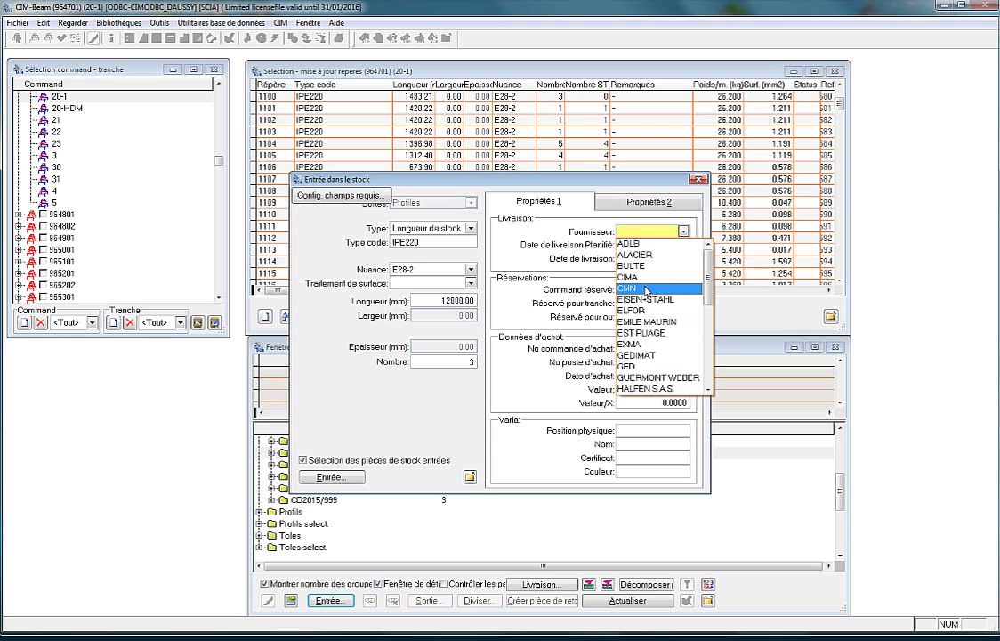
{"action": "key", "text": "Return"}
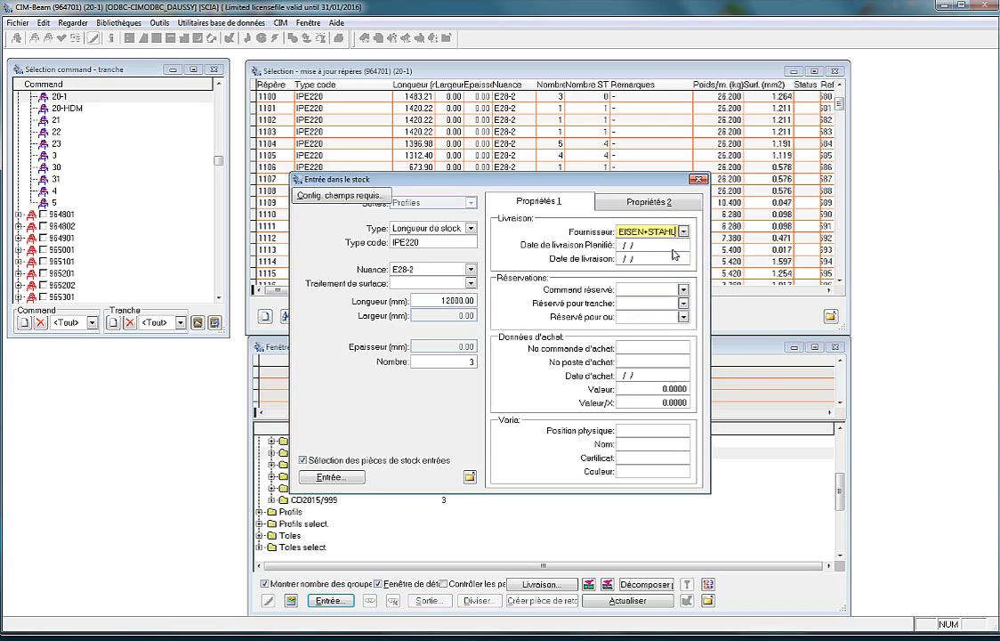
{"action": "left_click", "coordinate": [663, 258]}
{"action": "left_click", "coordinate": [665, 256]}
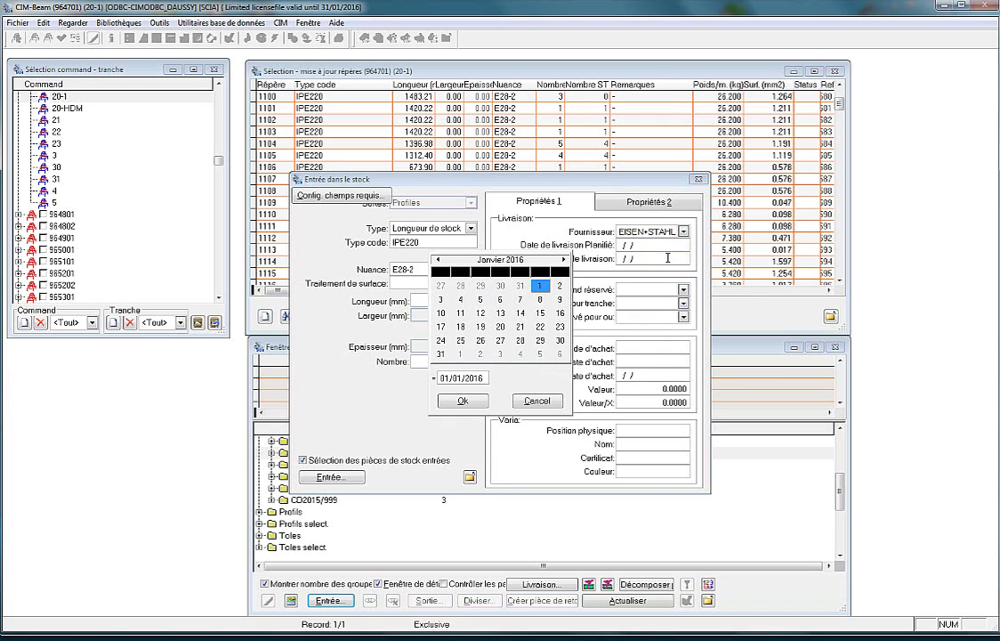
{"action": "left_click", "coordinate": [500, 327]}
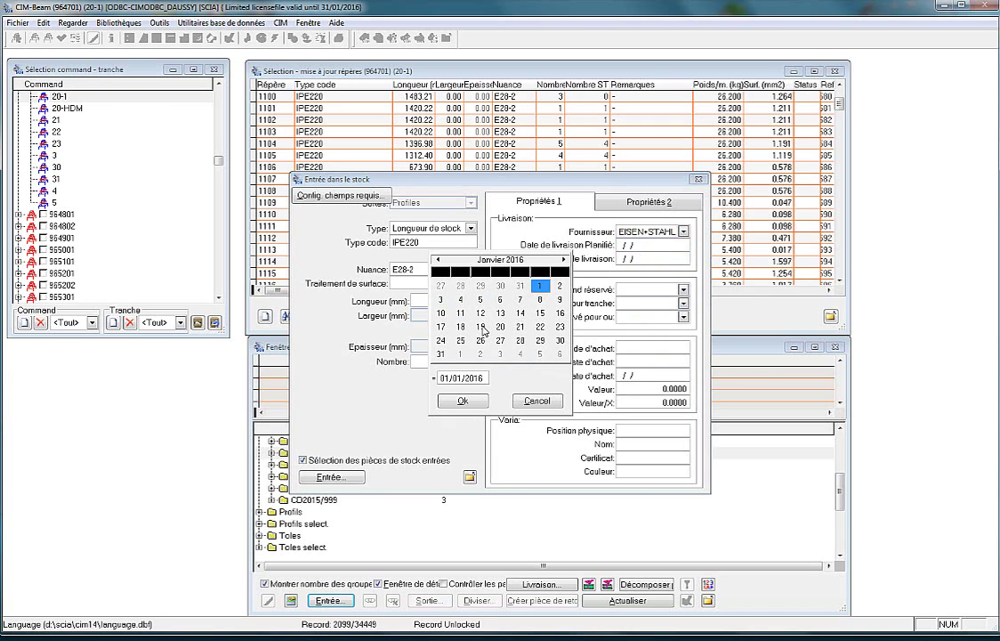
{"action": "left_click", "coordinate": [462, 401]}
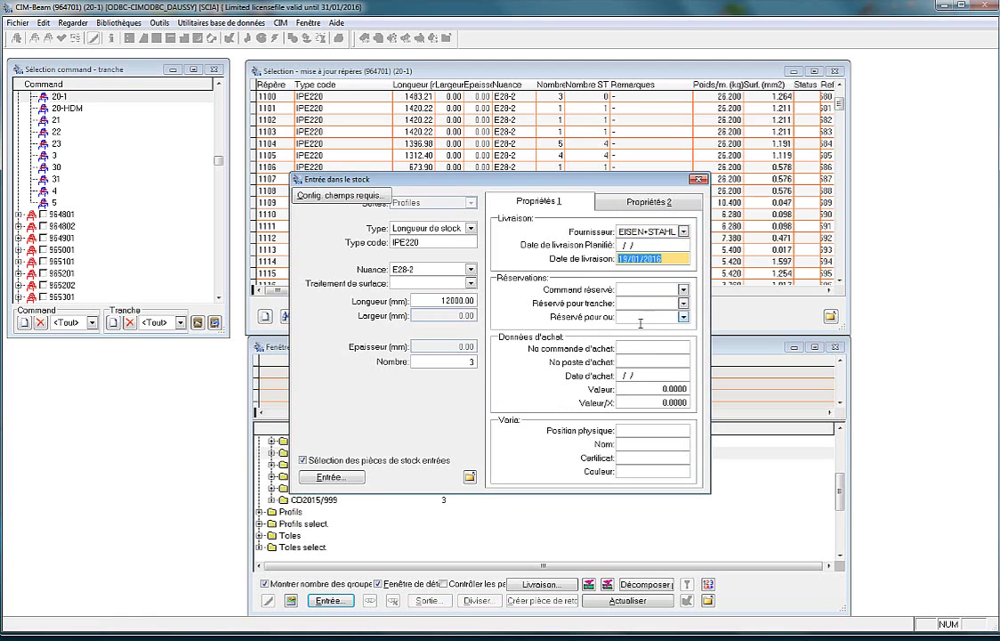
Step: Enter the purchase order number for the stock entry and go over its certificate and charge number fields
{"action": "left_click", "coordinate": [629, 349]}
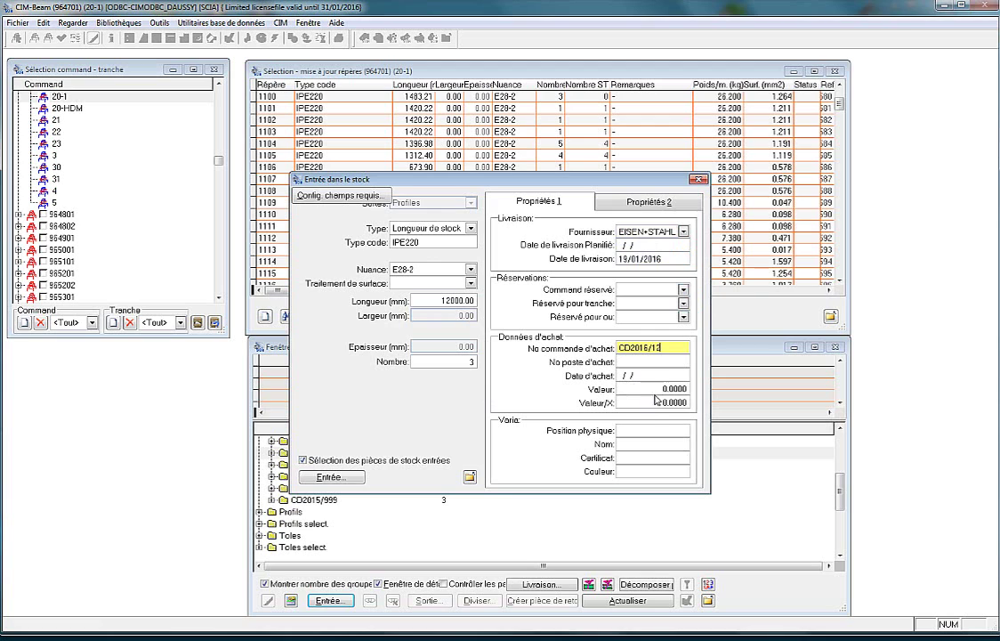
{"action": "left_click", "coordinate": [623, 456]}
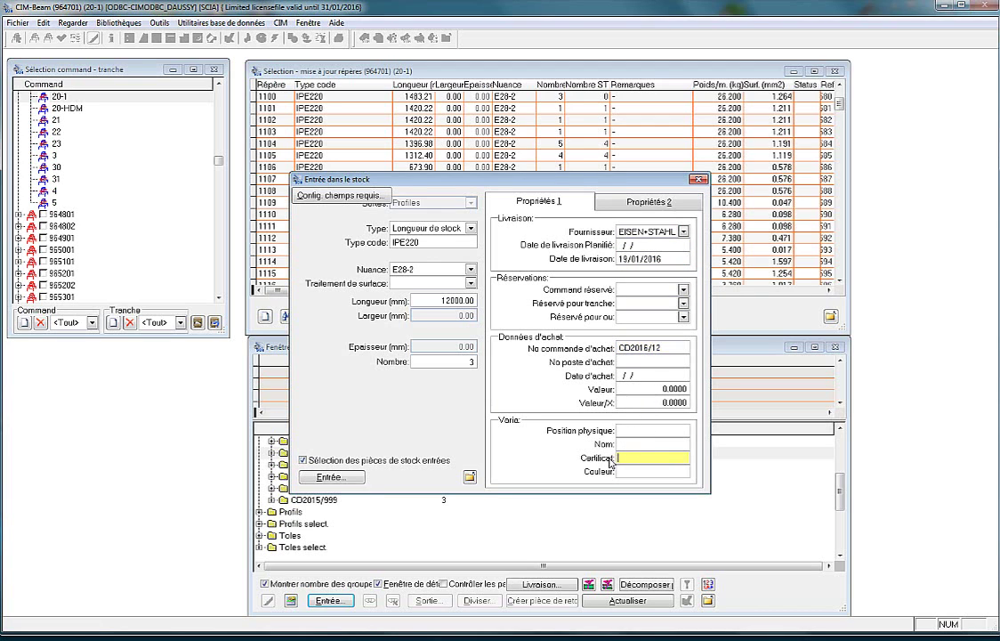
{"action": "left_click", "coordinate": [612, 207]}
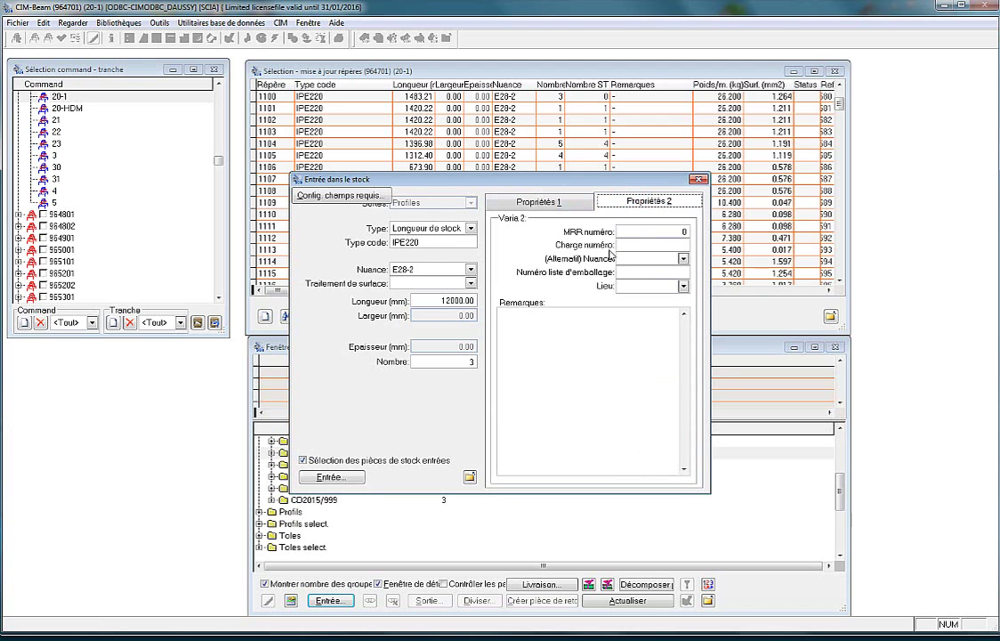
{"action": "left_click", "coordinate": [625, 244]}
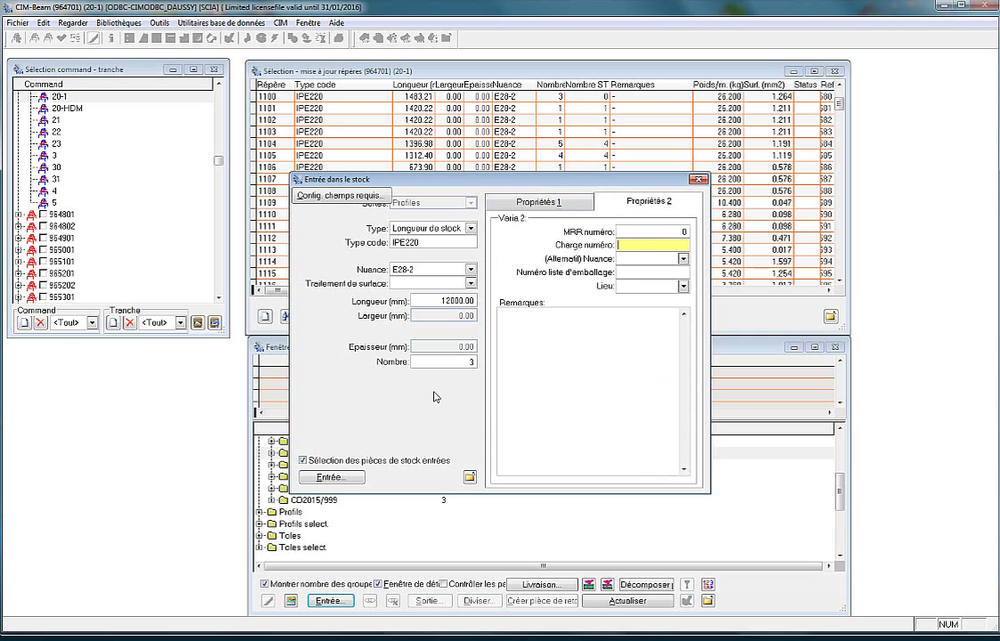
Step: Book the IPE220 bars into stock, refresh the stock window and list the selected profiles
{"action": "left_click", "coordinate": [329, 477]}
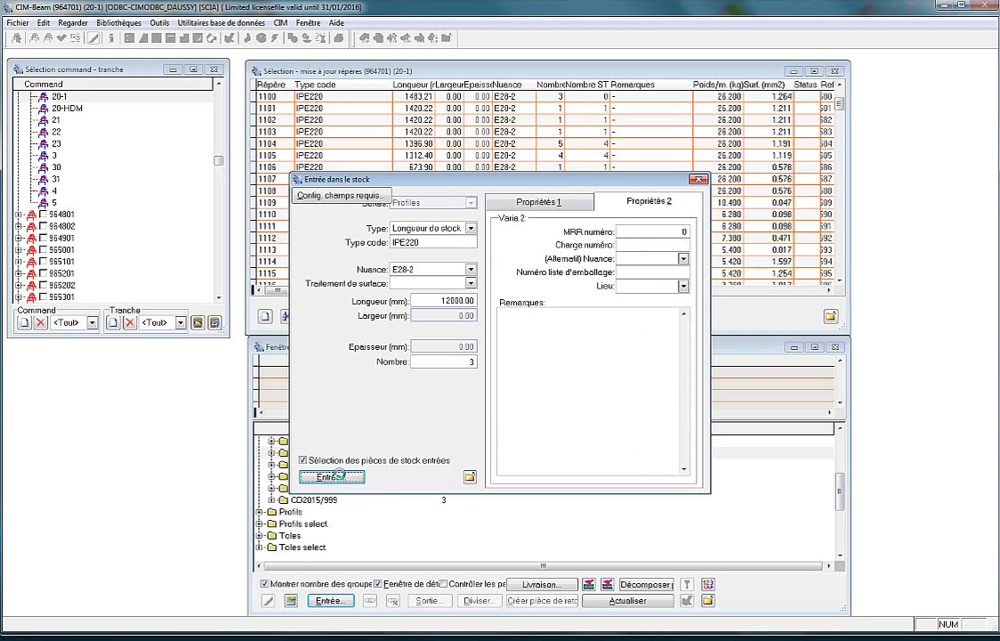
{"action": "left_click", "coordinate": [614, 372]}
{"action": "left_click", "coordinate": [646, 601]}
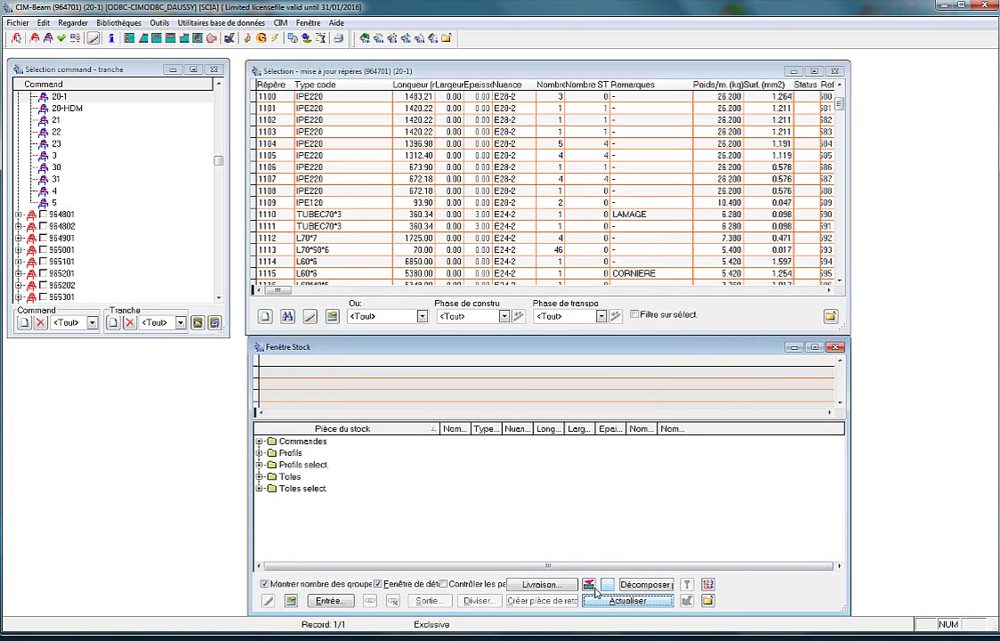
{"action": "left_click", "coordinate": [259, 465]}
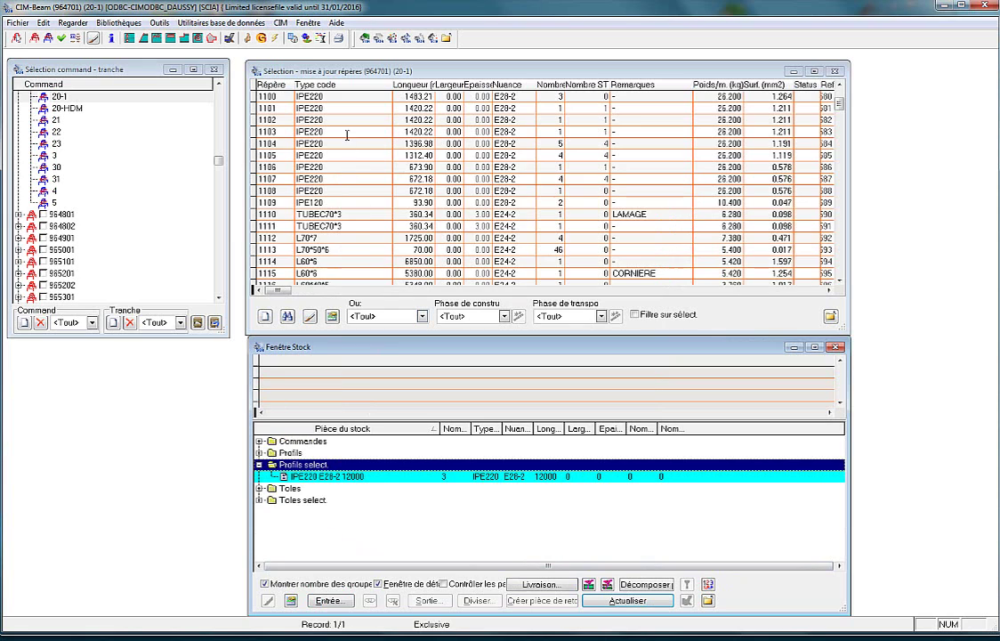
Step: Select all the IPE220 parts from 1100 to 1108 in the part list of phase 20-1
{"action": "left_click", "coordinate": [343, 101]}
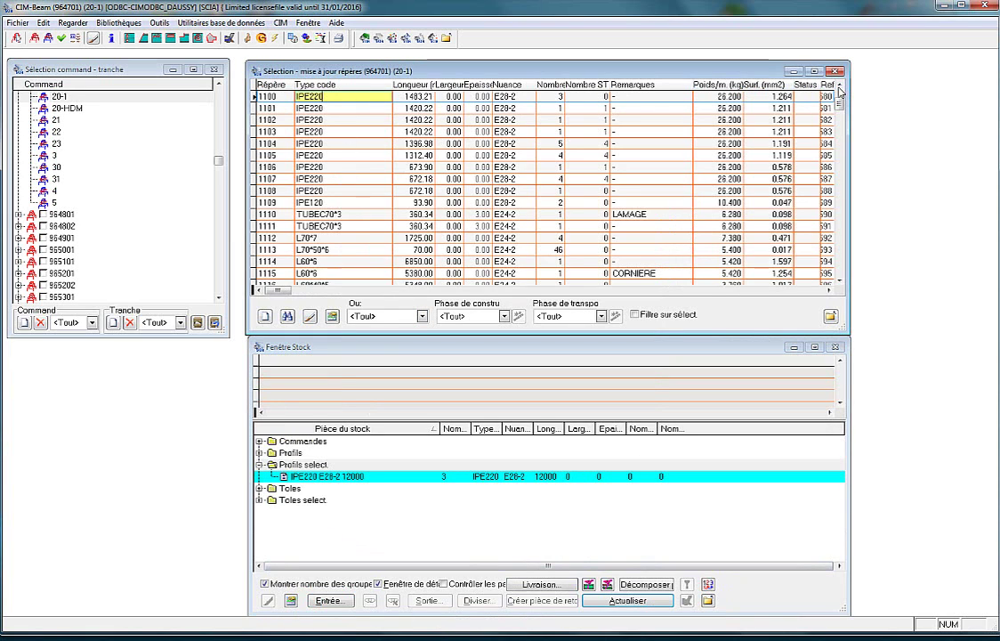
{"action": "left_click", "coordinate": [329, 98]}
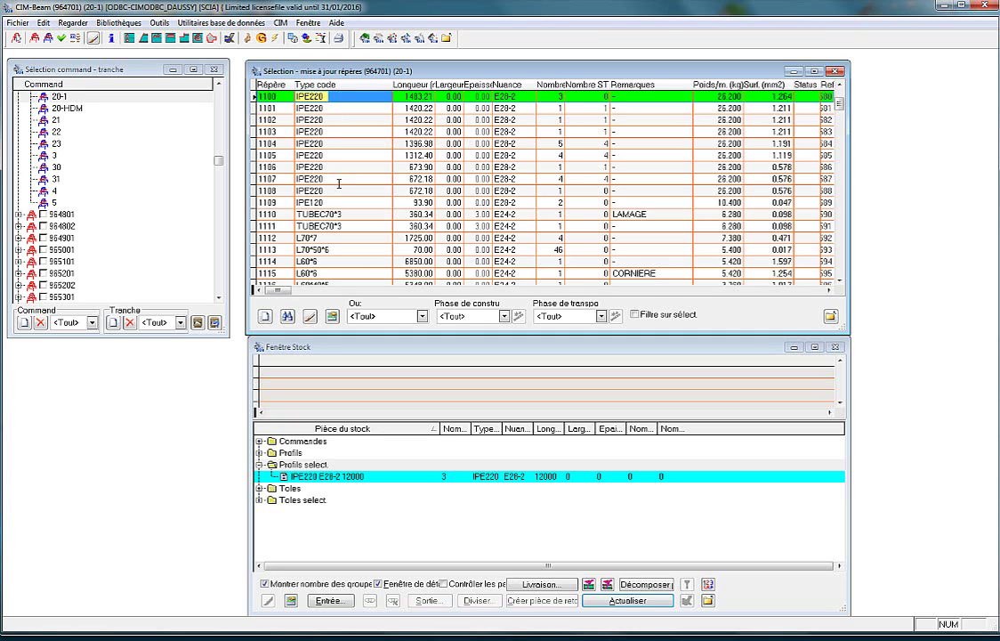
{"action": "left_click", "coordinate": [343, 193], "text": "shift"}
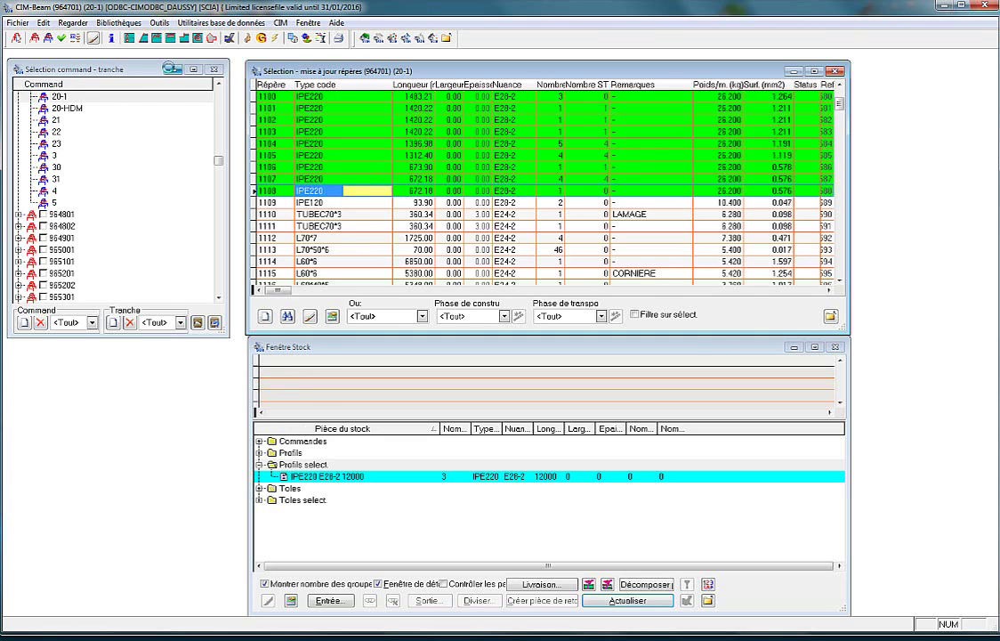
Step: Nest the selected IPE220 parts automatically on stock bars for MAP 456, with commercial lengths disabled, and save the modified stock pieces
{"action": "left_click", "coordinate": [248, 39]}
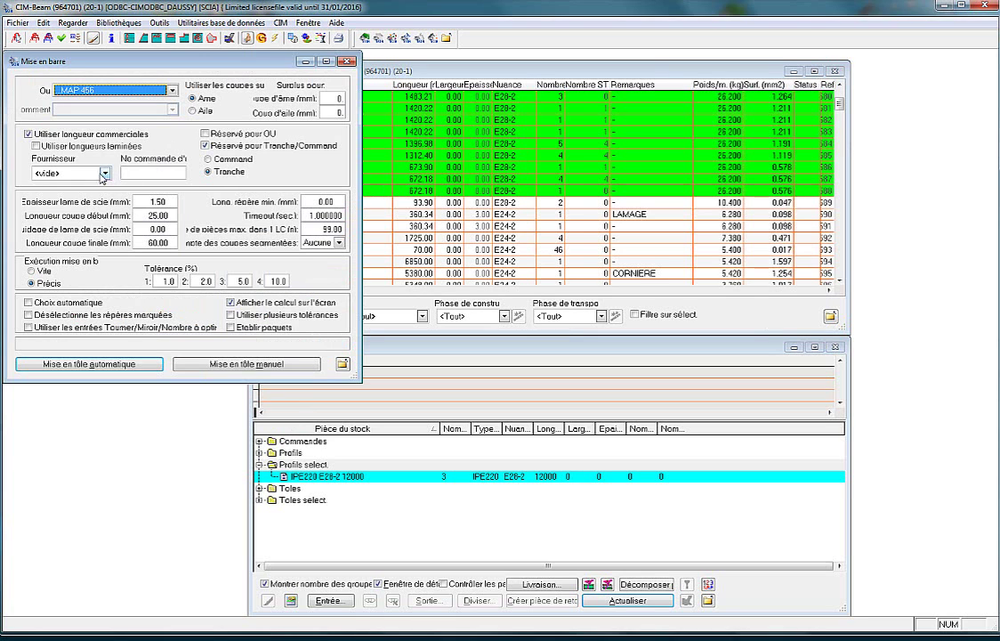
{"action": "left_click", "coordinate": [49, 133]}
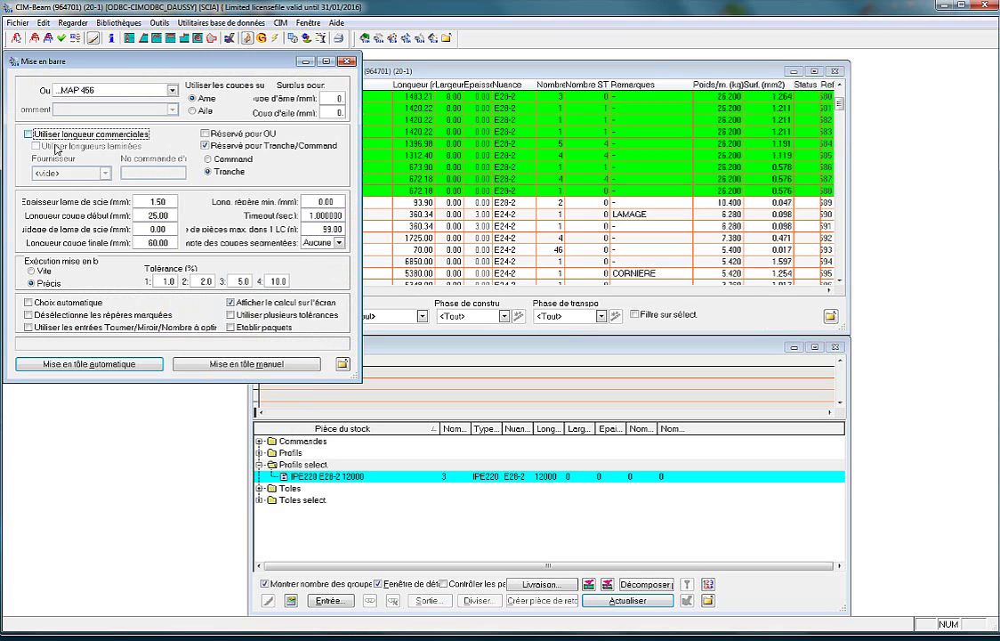
{"action": "left_click", "coordinate": [94, 363]}
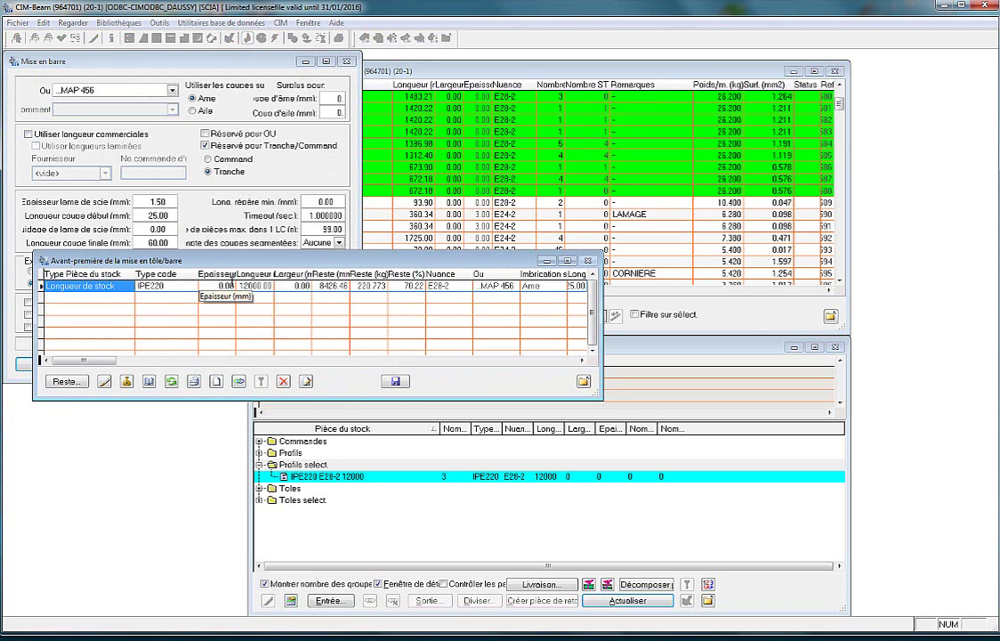
{"action": "left_click", "coordinate": [395, 381]}
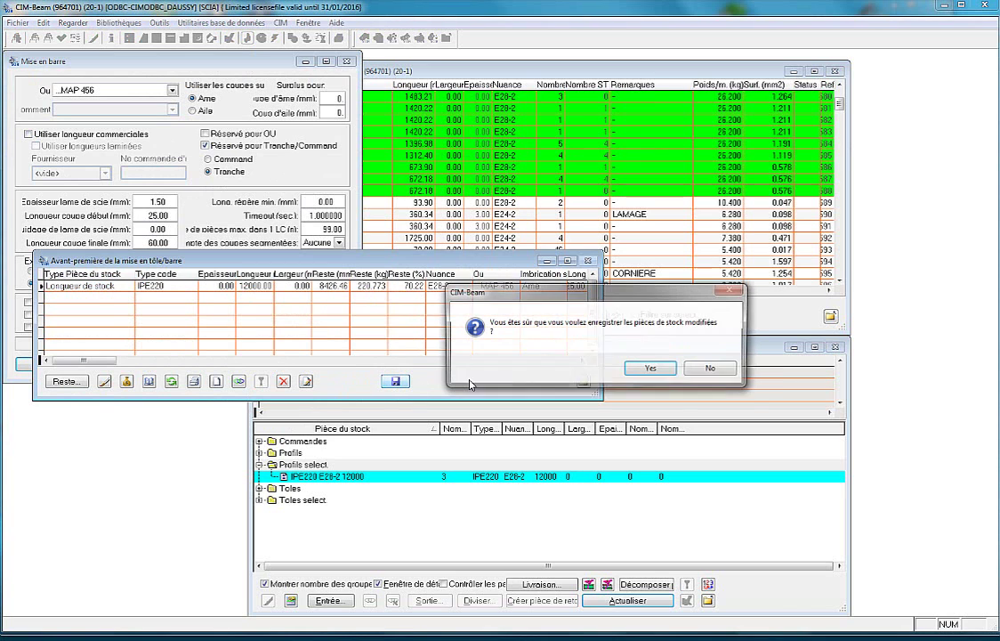
{"action": "left_click", "coordinate": [650, 368]}
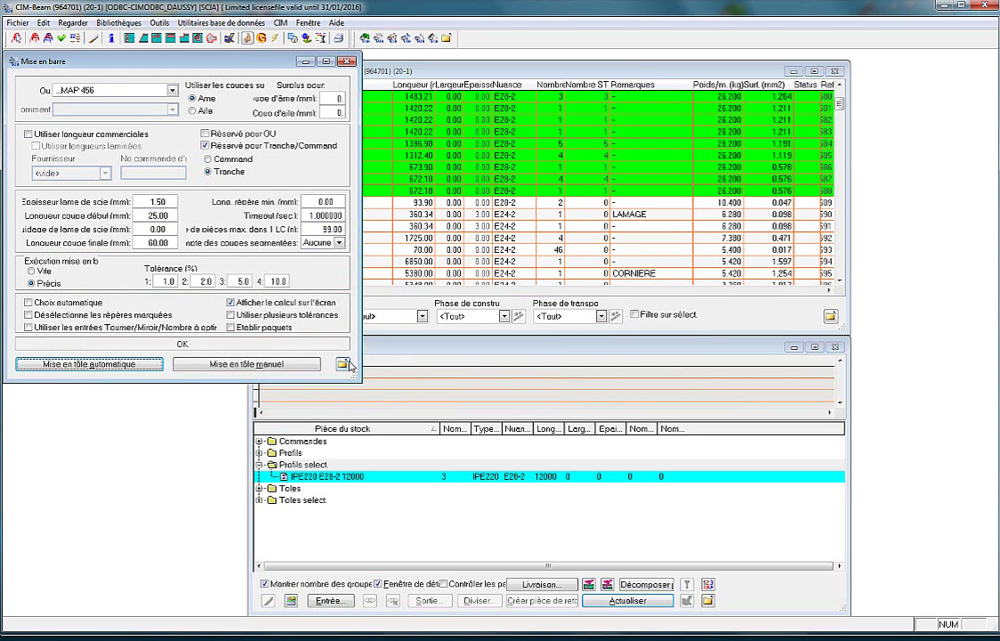
{"action": "key", "text": "Escape"}
Step: List the individual 12000 mm IPE220 stock bars and leave only the bar reserved for phase 20-1 marked
{"action": "left_click", "coordinate": [311, 465]}
{"action": "left_click", "coordinate": [320, 476]}
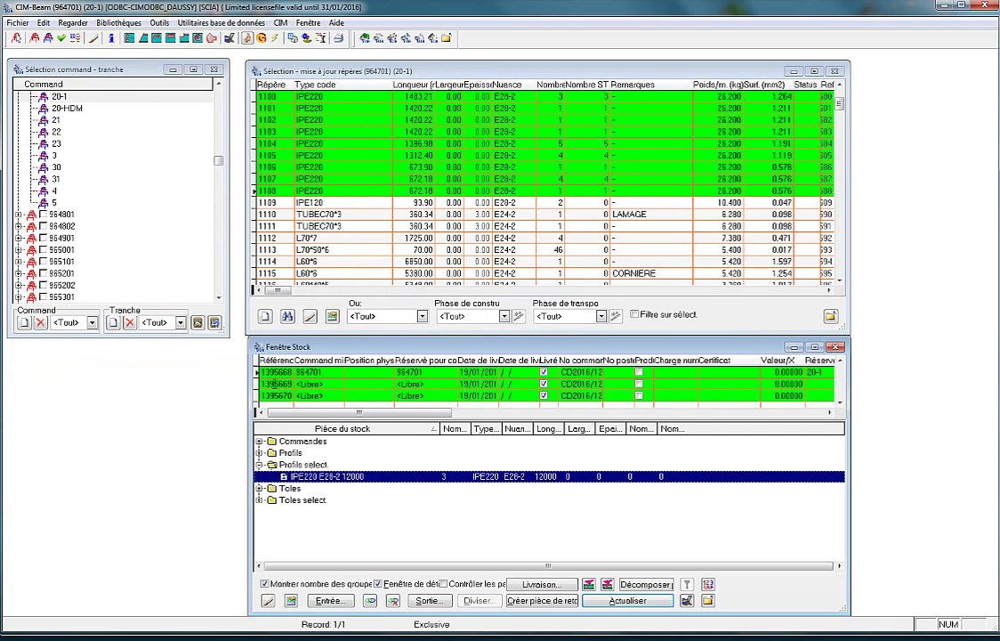
{"action": "left_click", "coordinate": [275, 383]}
{"action": "key", "text": "Down"}
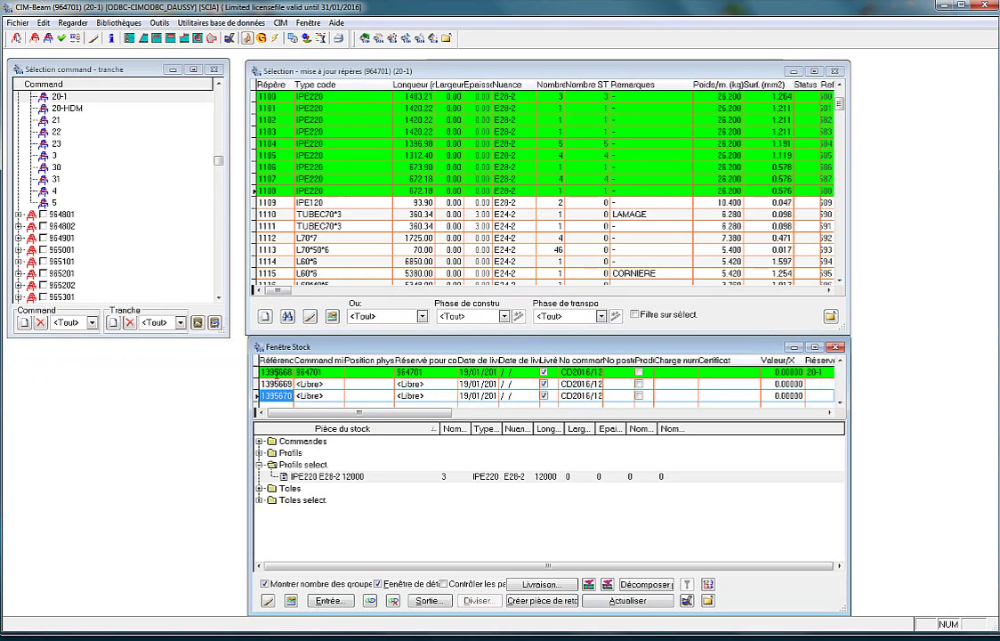
Step: Create a return piece from the marked bar with automatic offcut generation, clear its phase reservation and apply it to the detail window pieces
{"action": "right_click", "coordinate": [276, 374]}
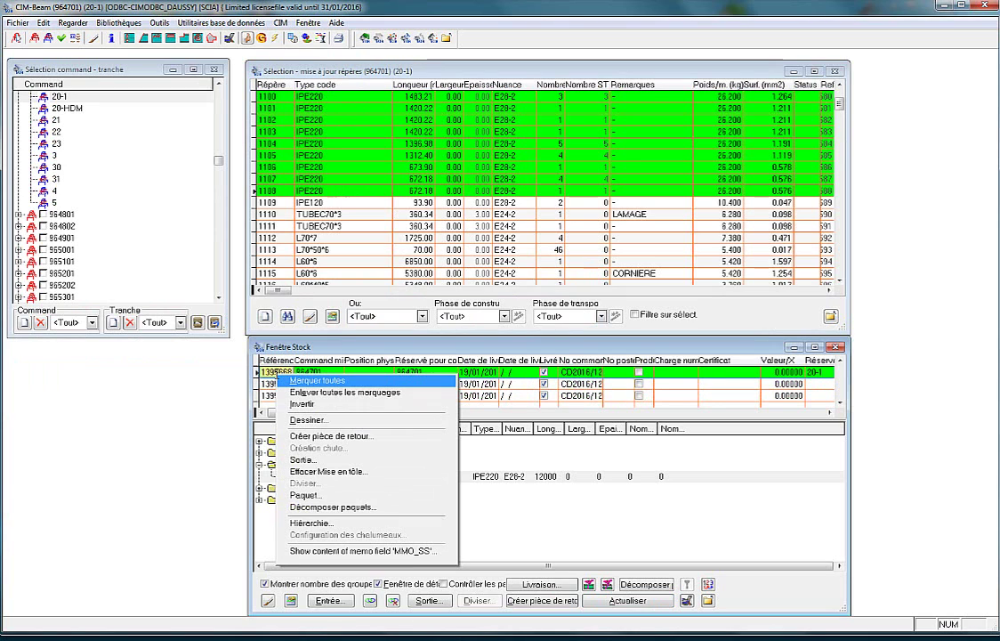
{"action": "left_click", "coordinate": [303, 440]}
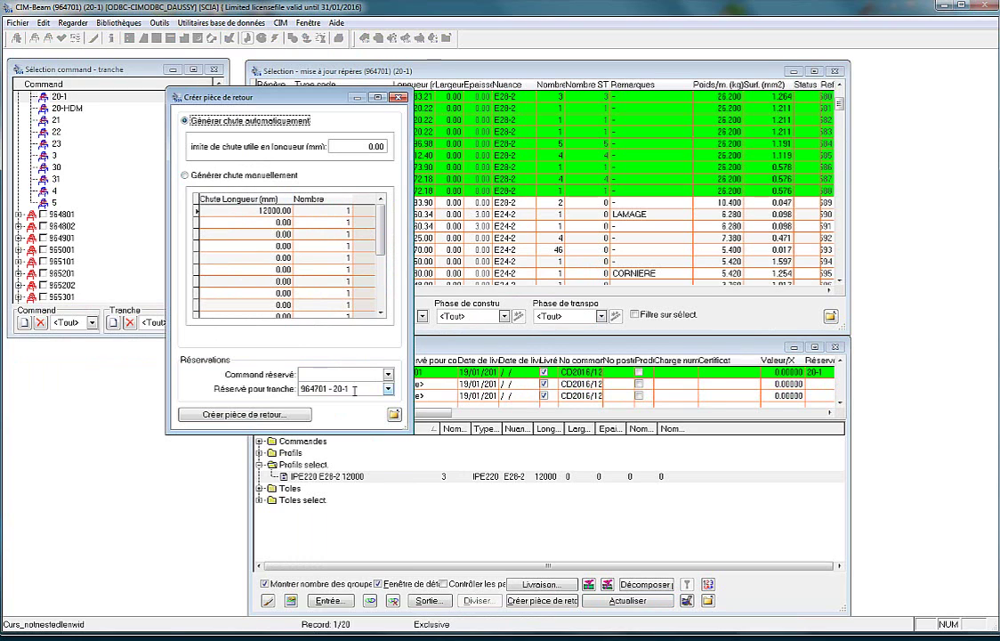
{"action": "left_click", "coordinate": [387, 392]}
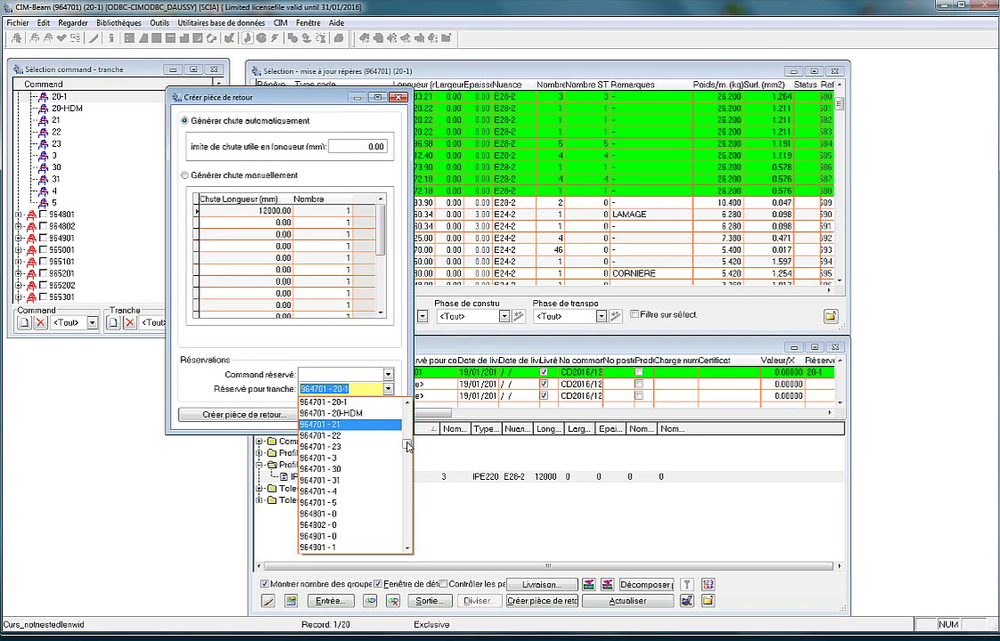
{"action": "scroll", "coordinate": [405, 471], "scroll_direction": "down", "scroll_amount": 5}
{"action": "scroll", "coordinate": [405, 472], "scroll_direction": "down", "scroll_amount": 5}
{"action": "left_click", "coordinate": [343, 544]}
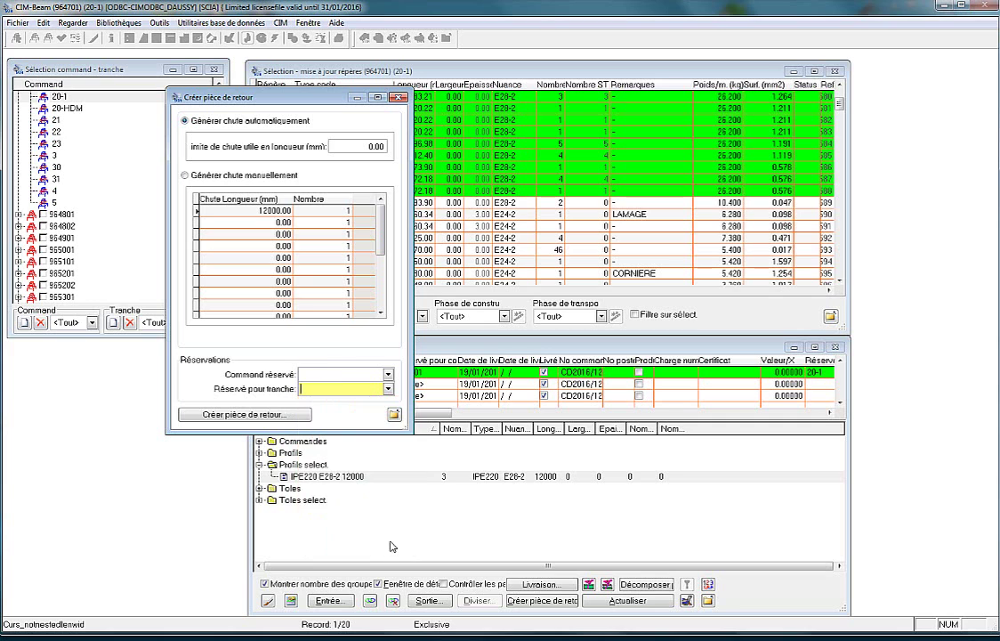
{"action": "left_click", "coordinate": [233, 415]}
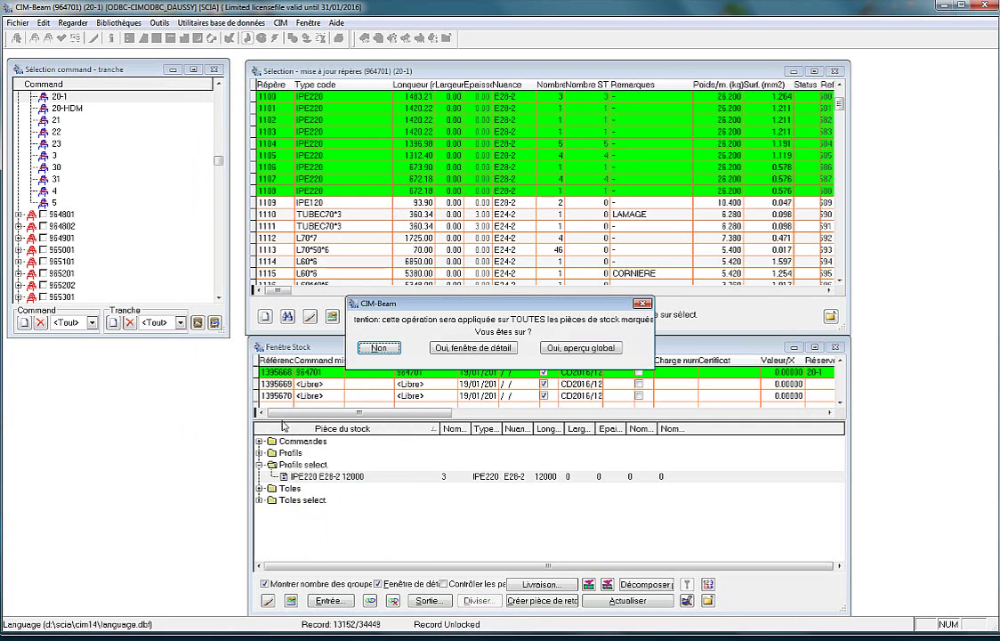
{"action": "left_click", "coordinate": [447, 349]}
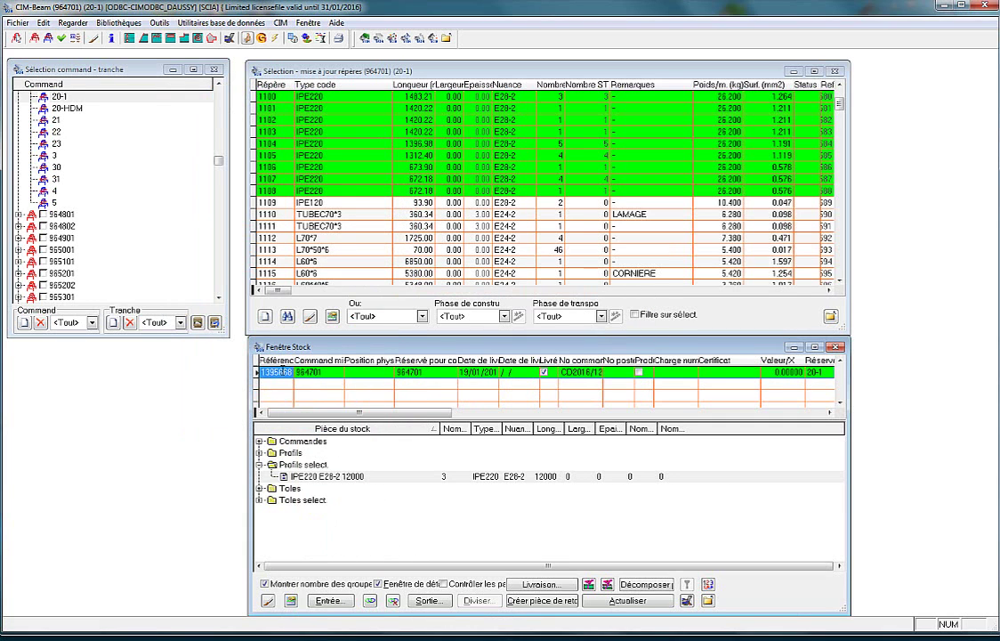
Step: Inspect the hierarchy of the nested IPE220 bar and its free offcut
{"action": "right_click", "coordinate": [281, 370]}
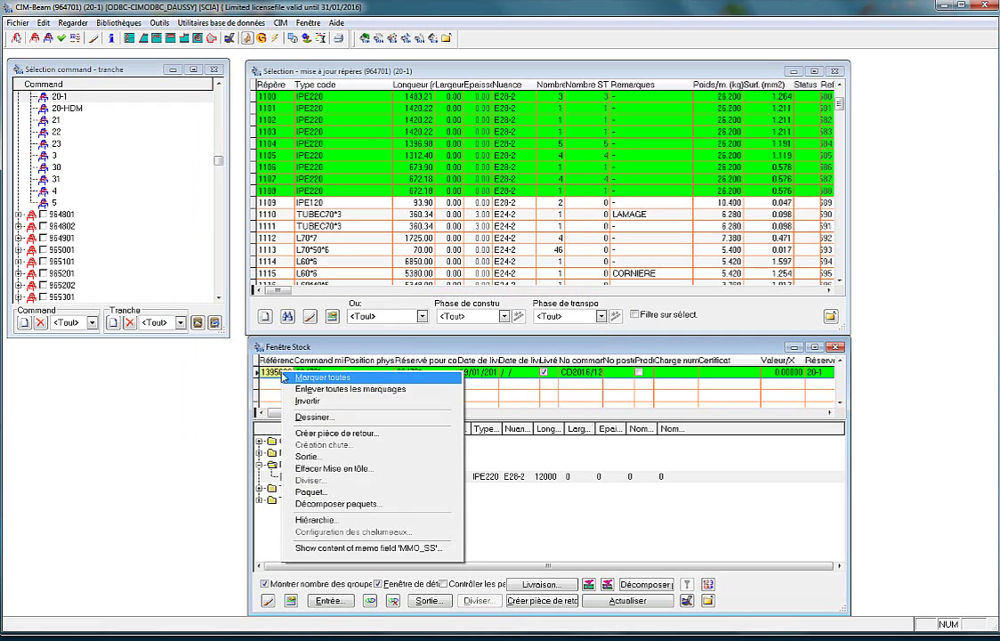
{"action": "left_click", "coordinate": [315, 520]}
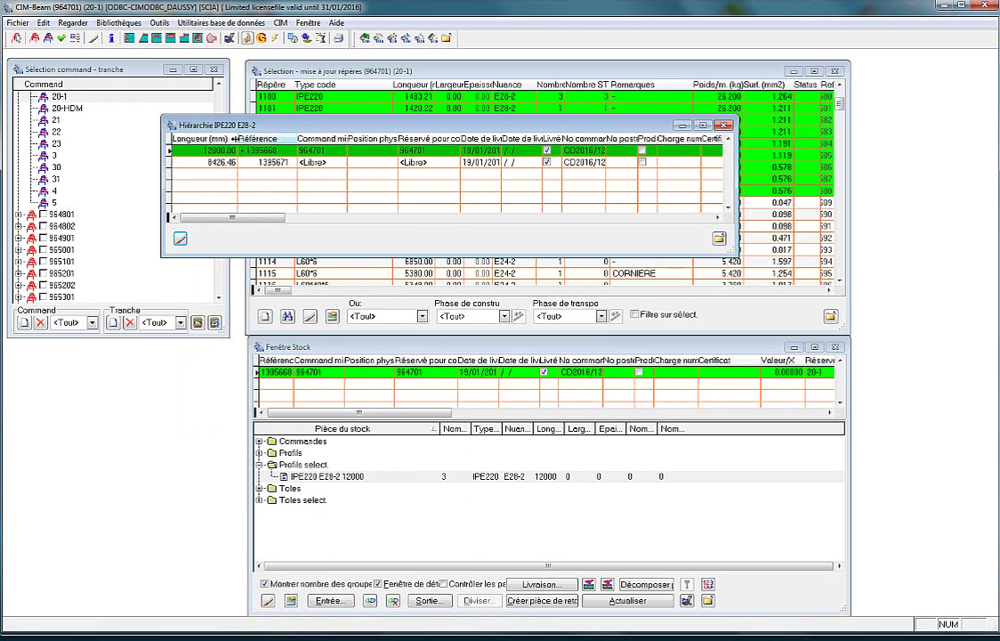
{"action": "left_click", "coordinate": [214, 163]}
{"action": "left_click", "coordinate": [215, 162]}
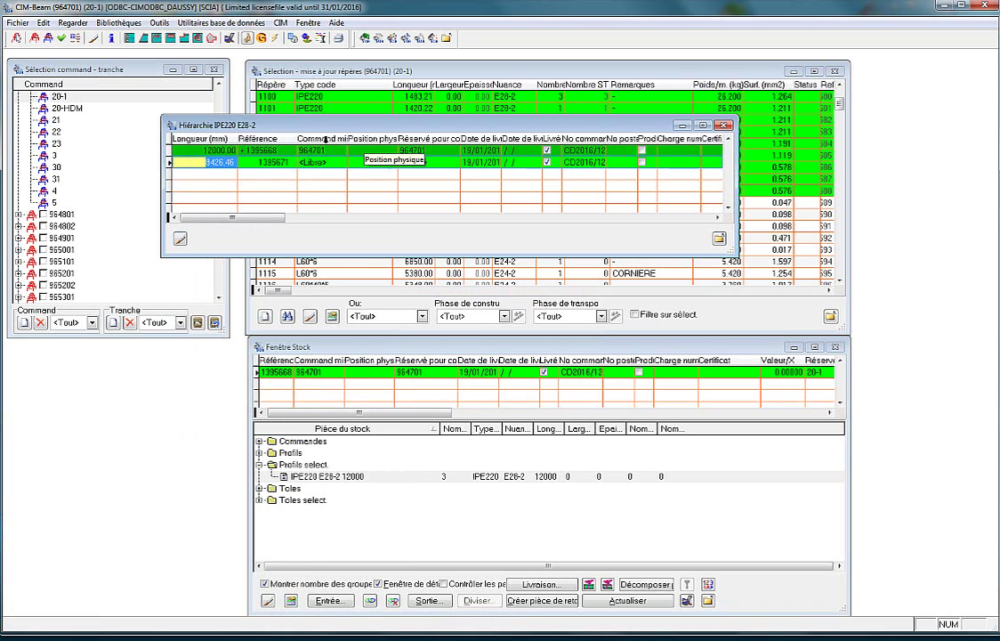
{"action": "key", "text": "Escape"}
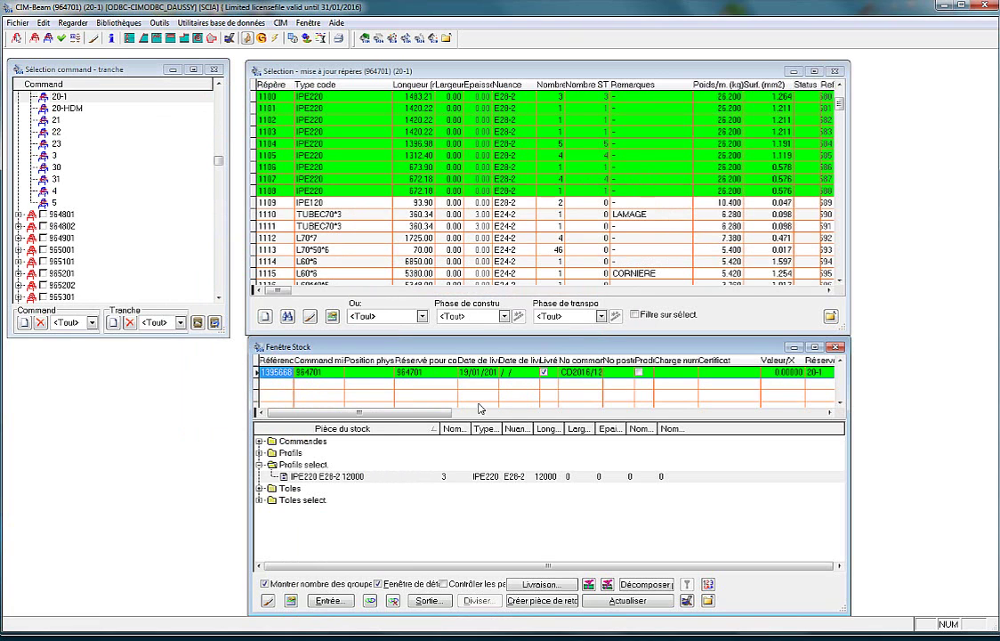
Step: Refresh the selected profiles in the stock and show the details of the 12000 mm bar and the 8426.47 mm offcut
{"action": "left_click", "coordinate": [307, 476]}
{"action": "right_click", "coordinate": [307, 476]}
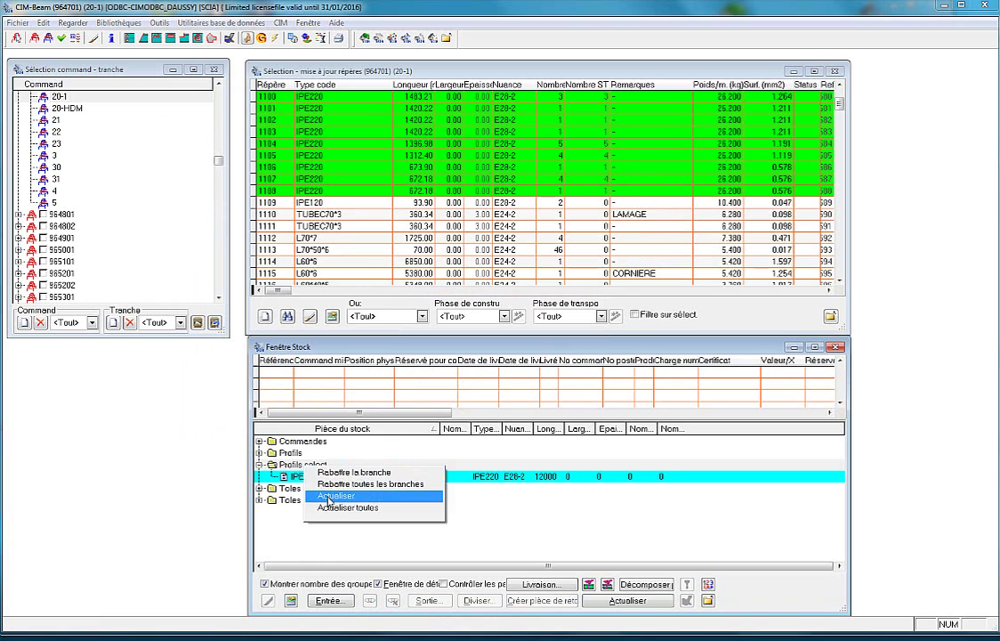
{"action": "left_click", "coordinate": [294, 498]}
{"action": "left_click", "coordinate": [322, 476]}
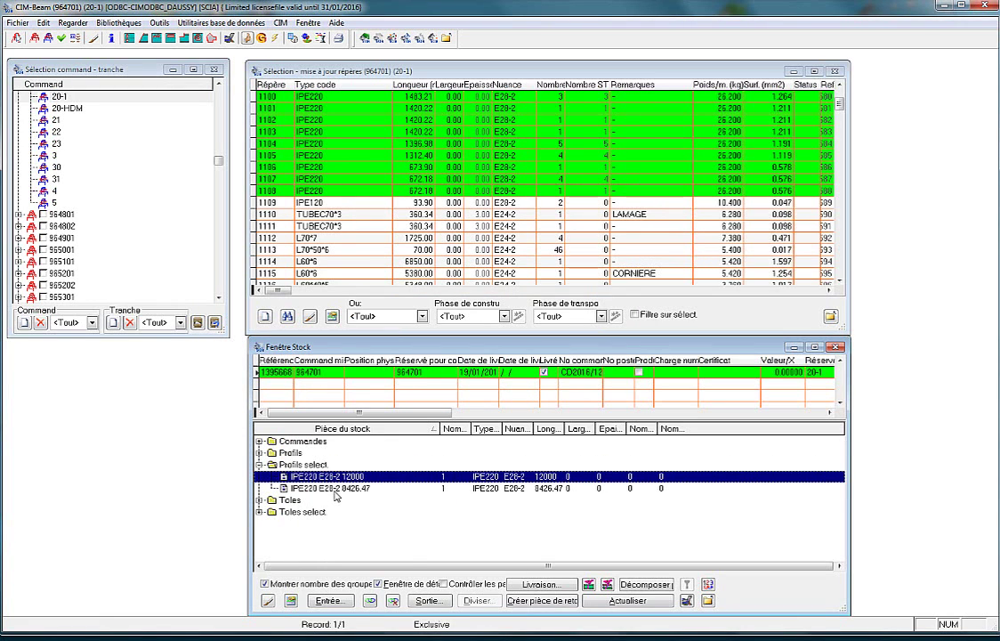
{"action": "left_click", "coordinate": [338, 488]}
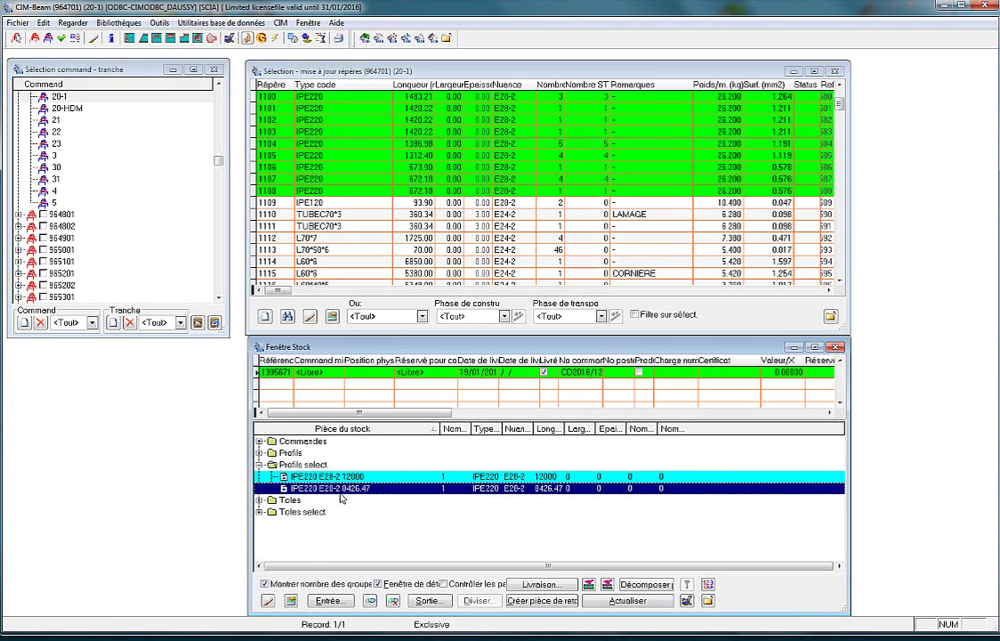
Step: Remove the marks from all stock pieces using the stock piece selection
{"action": "left_click", "coordinate": [267, 600]}
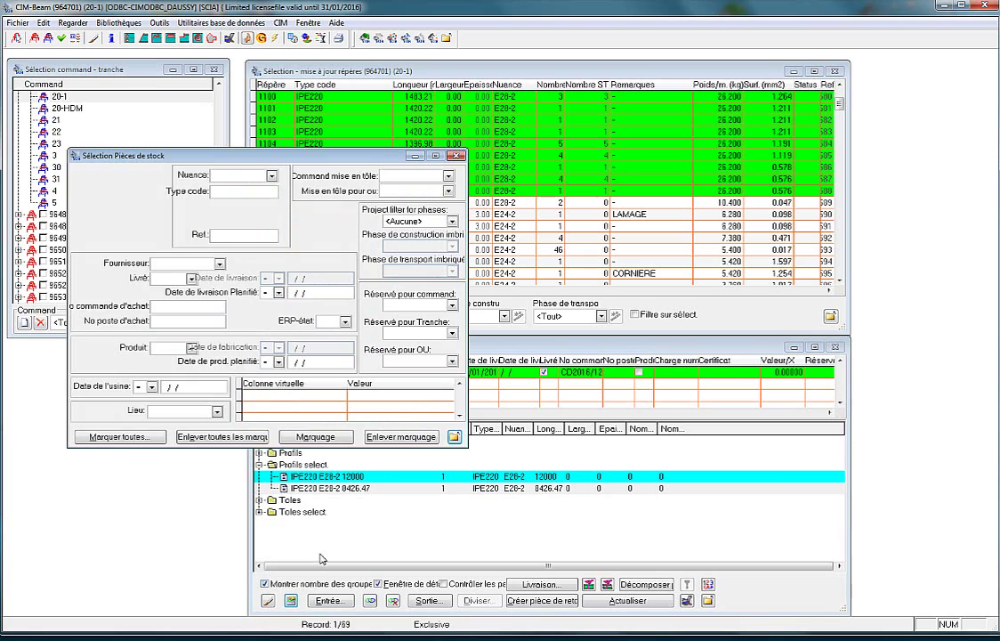
{"action": "left_click", "coordinate": [220, 437]}
{"action": "left_click", "coordinate": [569, 368]}
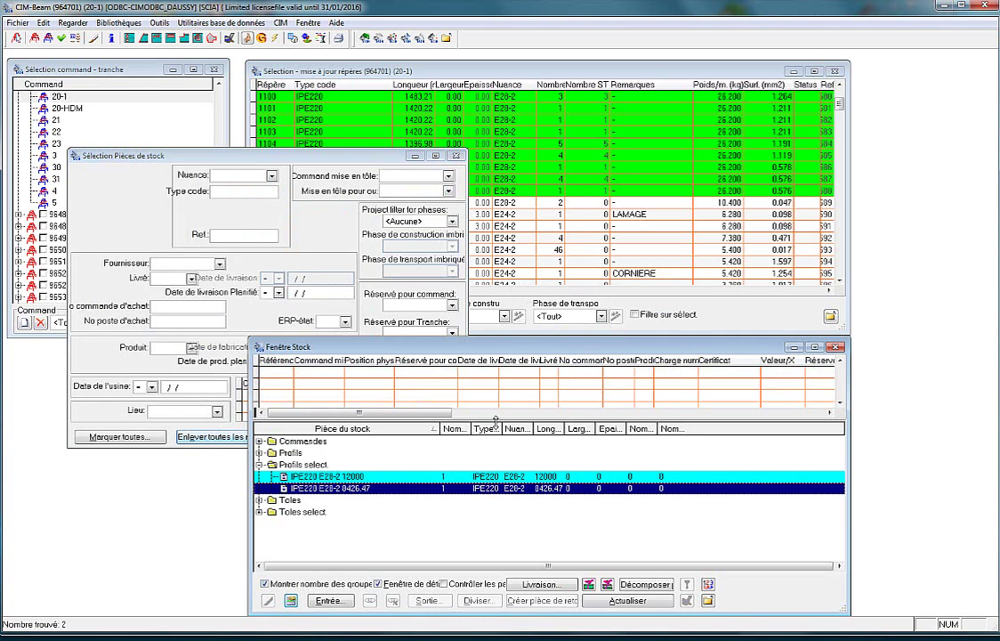
{"action": "left_click", "coordinate": [456, 156]}
Step: Remove all marks from the part list of phase 20-1 and refresh the selected profiles in the stock
{"action": "left_click", "coordinate": [329, 190]}
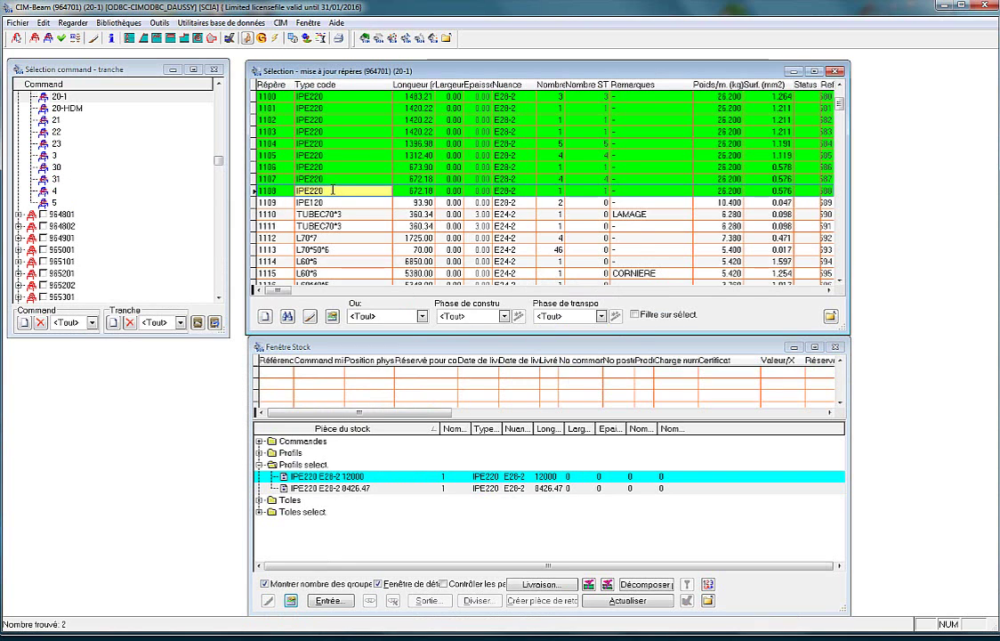
{"action": "right_click", "coordinate": [333, 191]}
{"action": "left_click", "coordinate": [345, 207]}
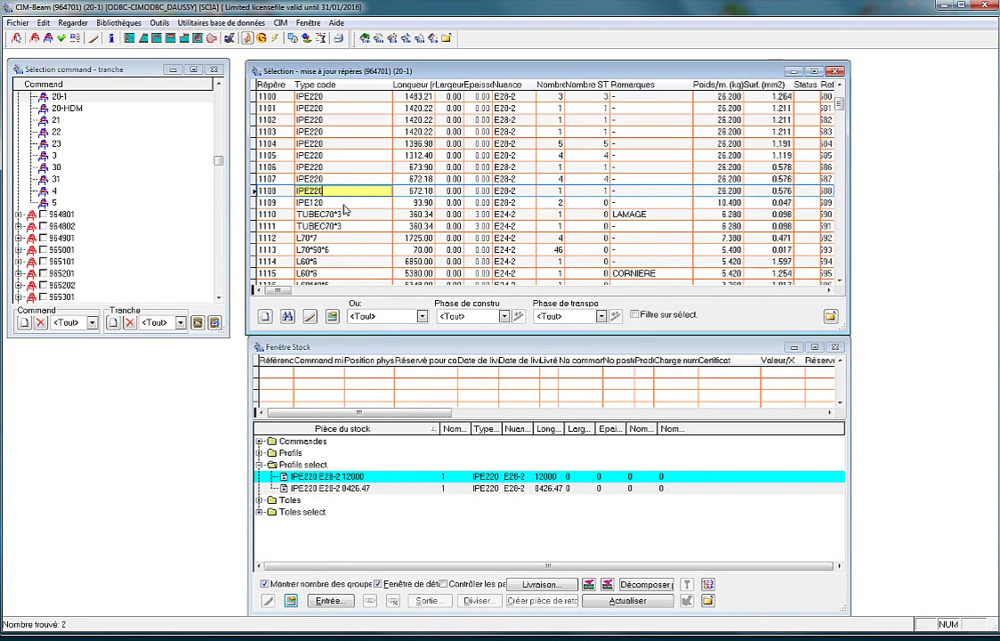
{"action": "right_click", "coordinate": [302, 465]}
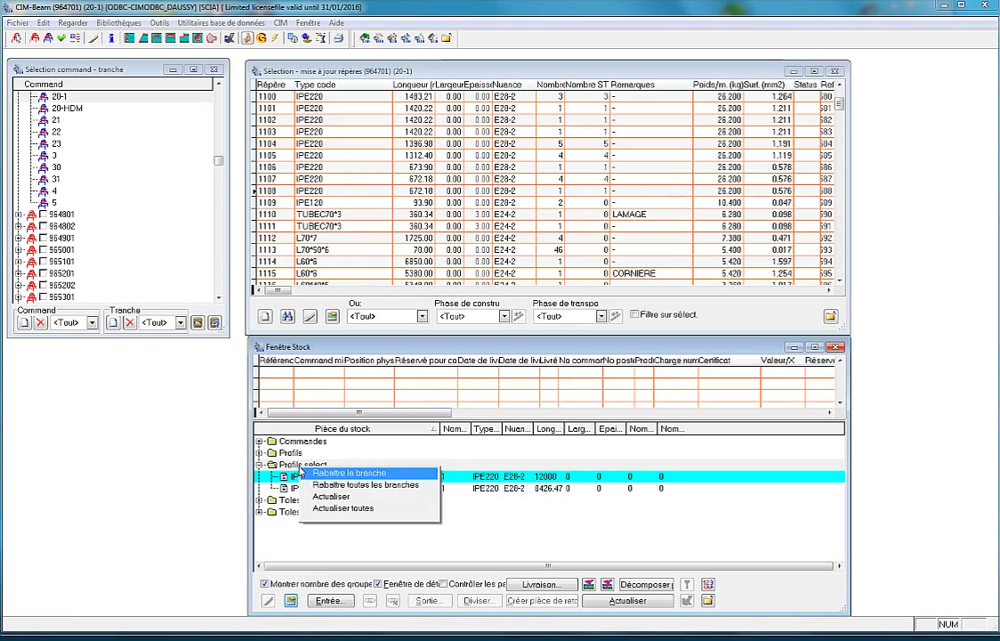
{"action": "left_click", "coordinate": [324, 497]}
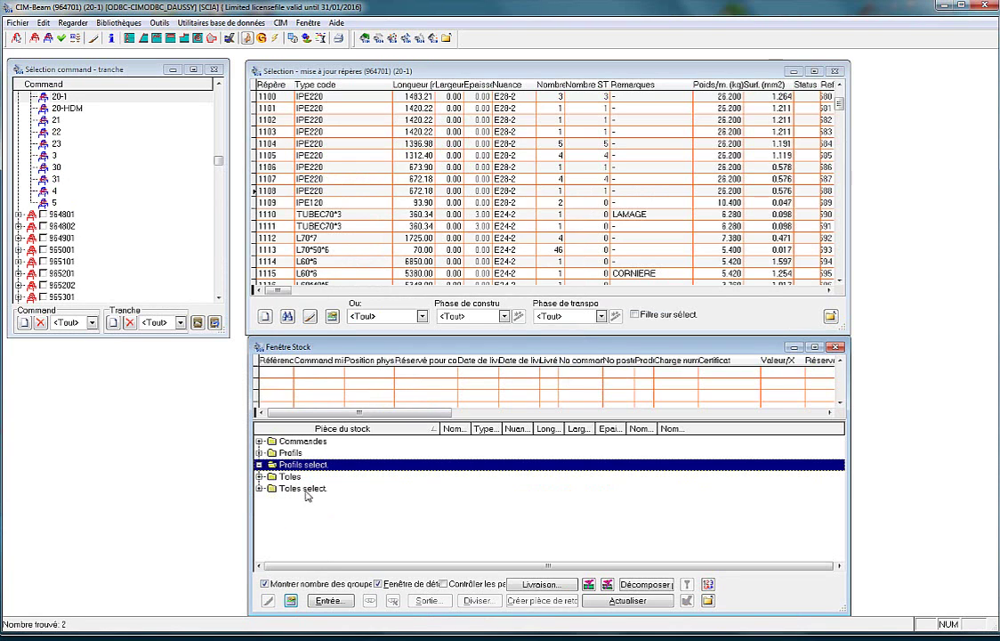
Step: Mark the L60*6 and L60*40*5 parts in the part list by their type code
{"action": "left_click", "coordinate": [322, 261]}
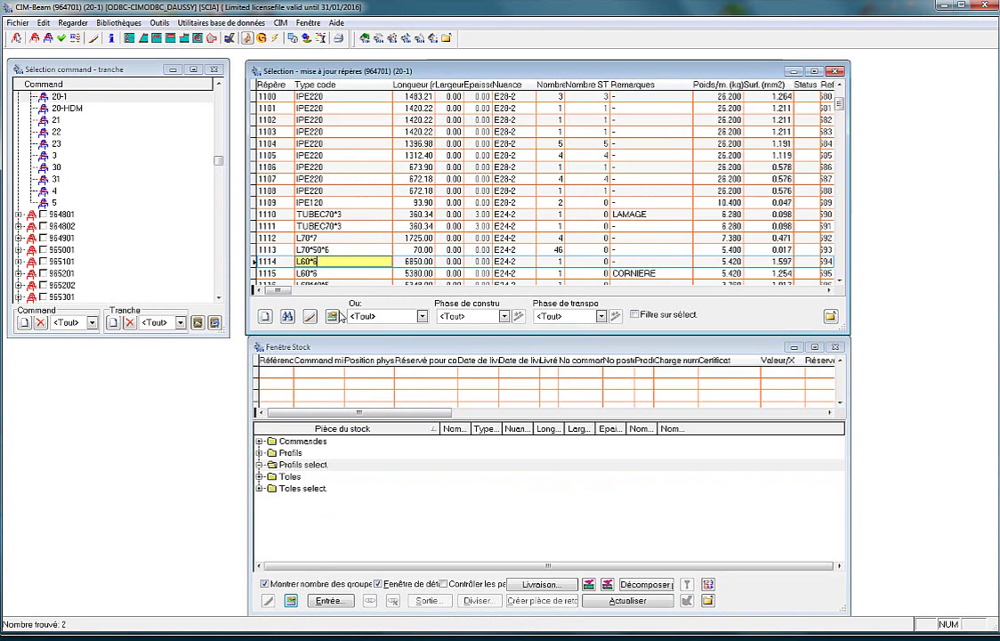
{"action": "left_click", "coordinate": [287, 316]}
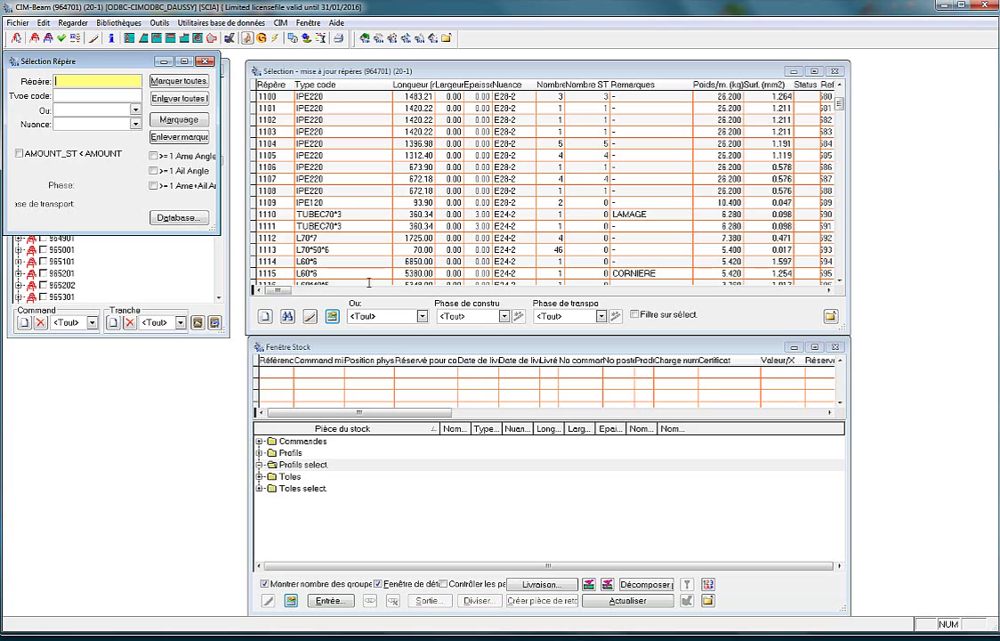
{"action": "left_click", "coordinate": [64, 95]}
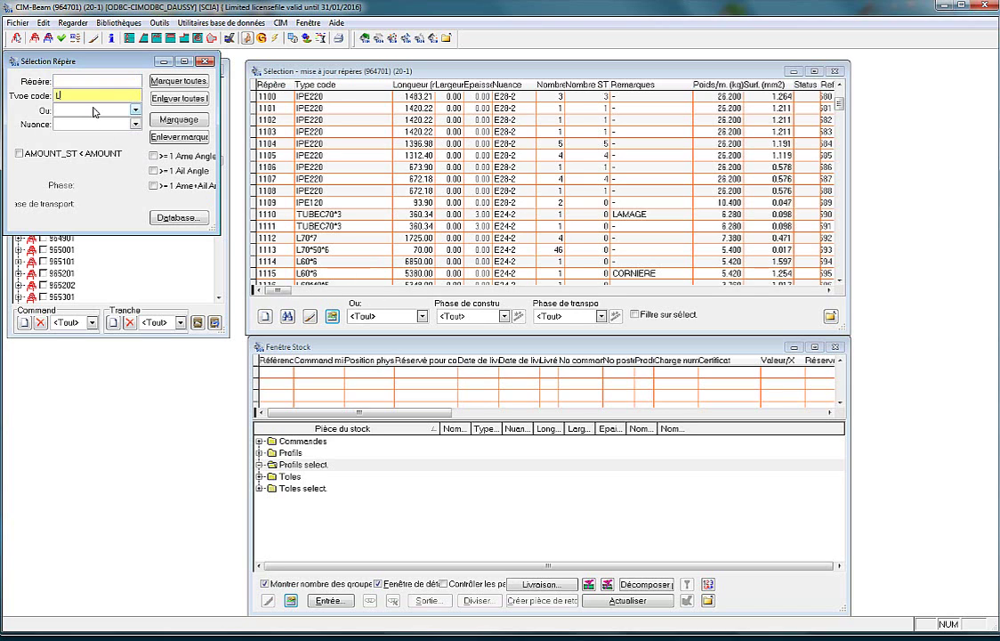
{"action": "type", "text": "L60*5"}
{"action": "key", "text": "Return"}
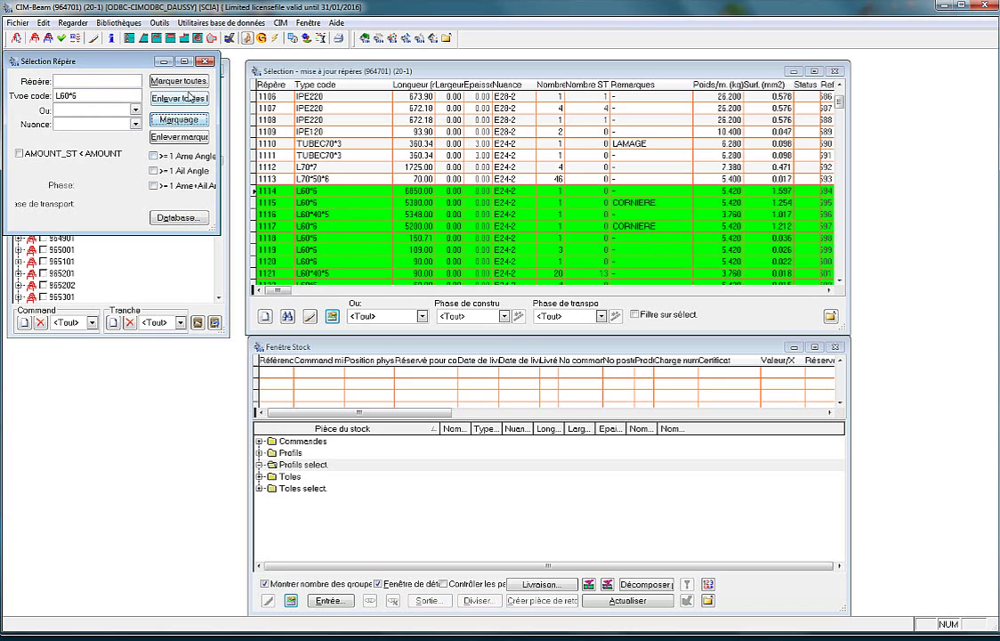
{"action": "left_click", "coordinate": [205, 60]}
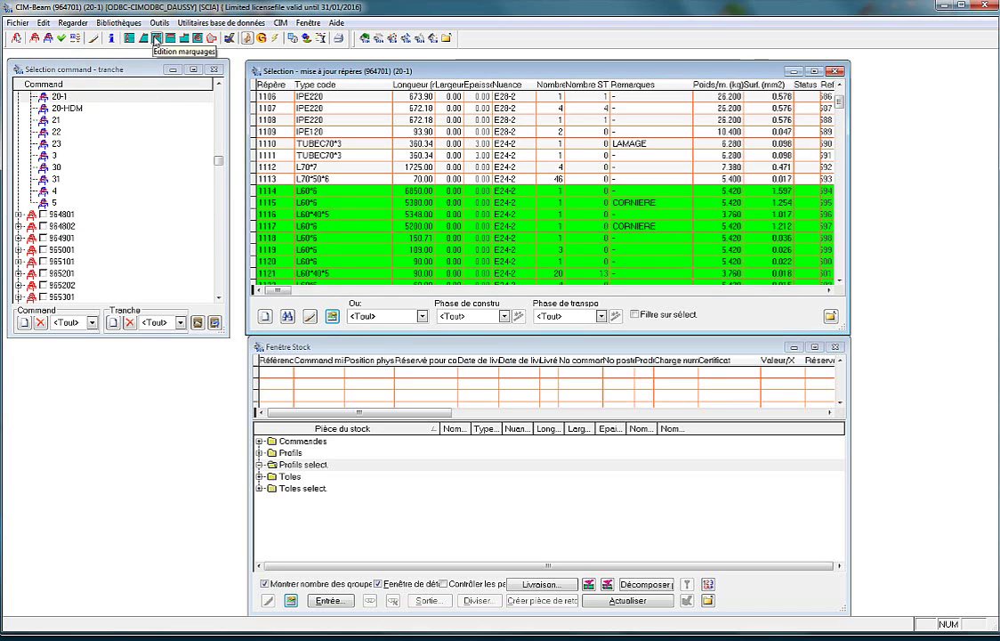
Step: Nest the marked L60 parts automatically on commercial lengths for MAP 456 and save the modified stock pieces
{"action": "left_click", "coordinate": [214, 37]}
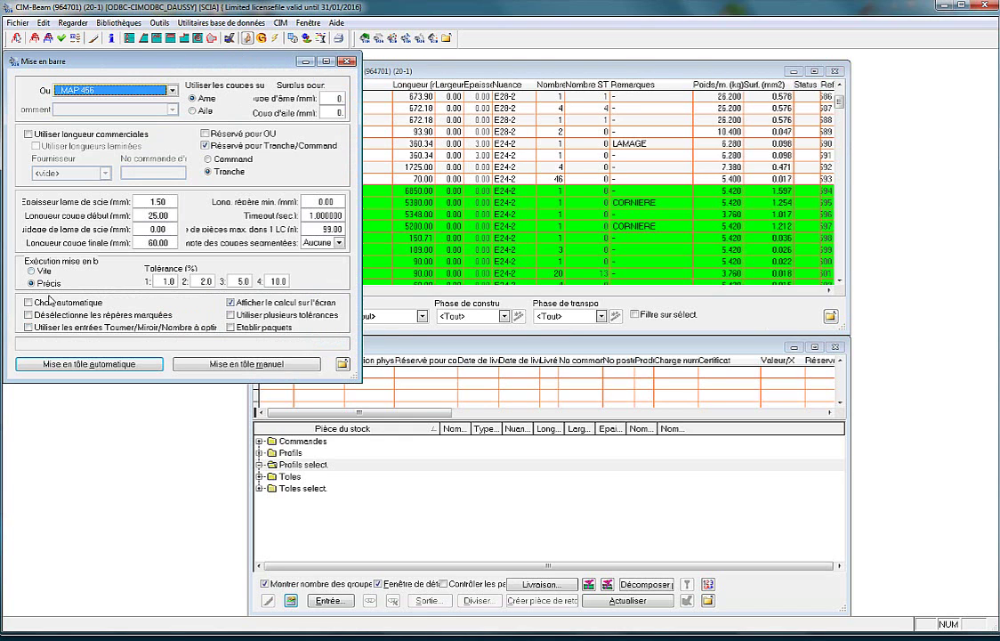
{"action": "left_click", "coordinate": [36, 135]}
{"action": "left_click", "coordinate": [99, 366]}
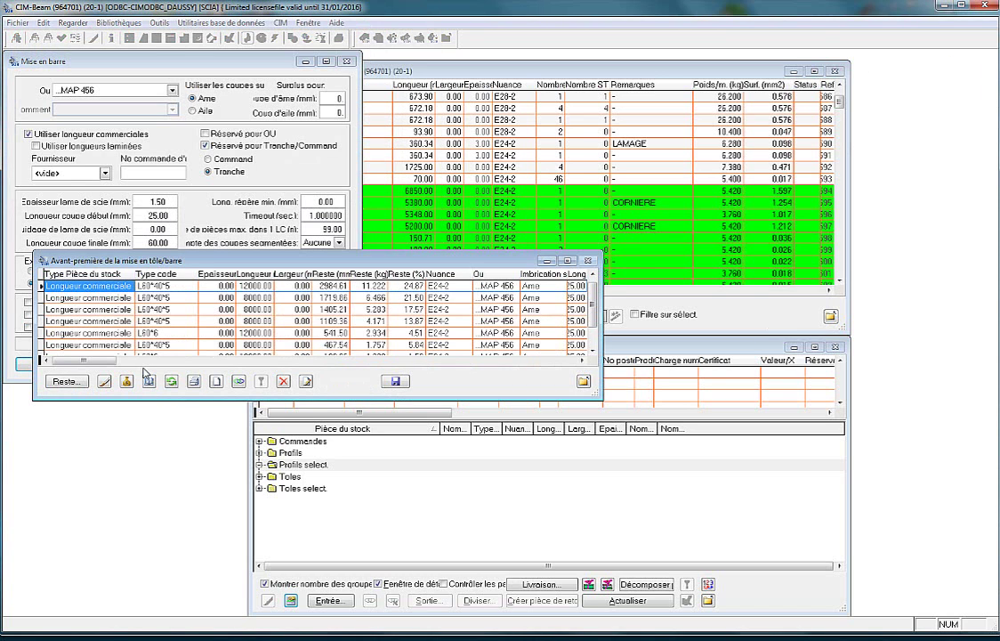
{"action": "left_click_drag", "start_coordinate": [142, 399], "coordinate": [161, 440]}
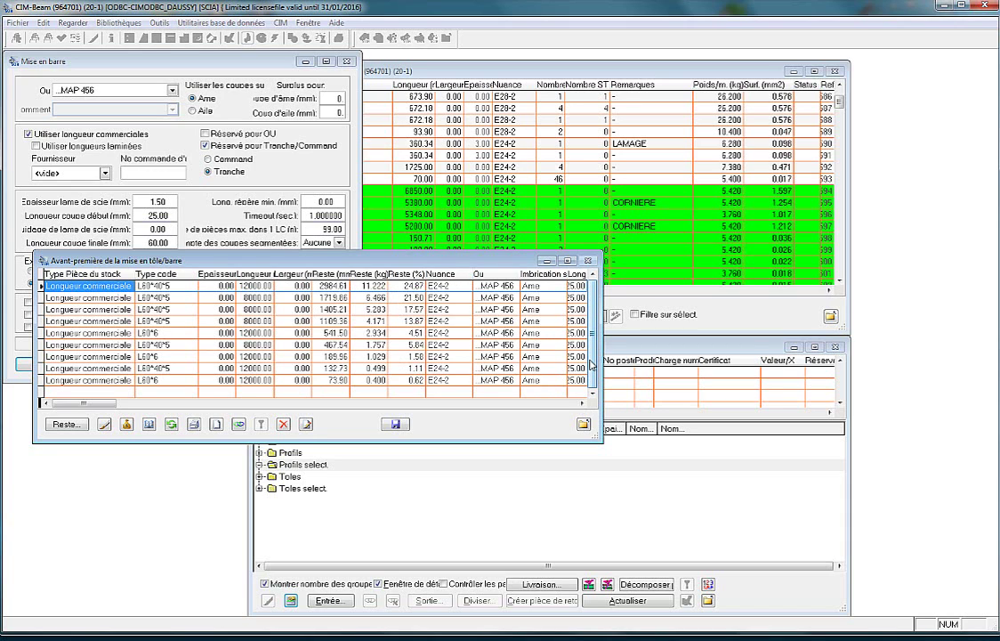
{"action": "left_click", "coordinate": [395, 423]}
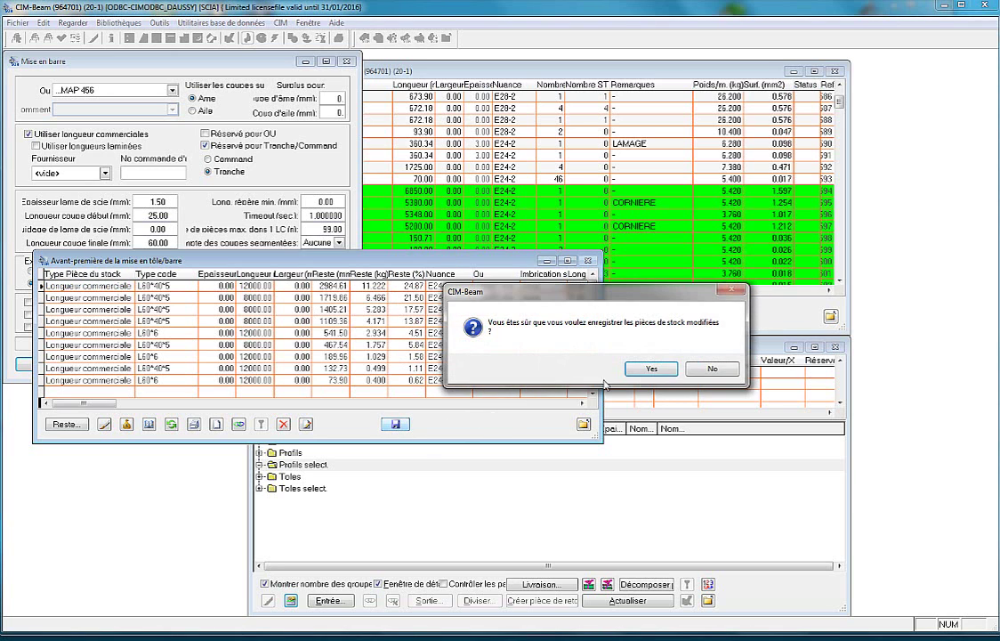
{"action": "left_click", "coordinate": [649, 368]}
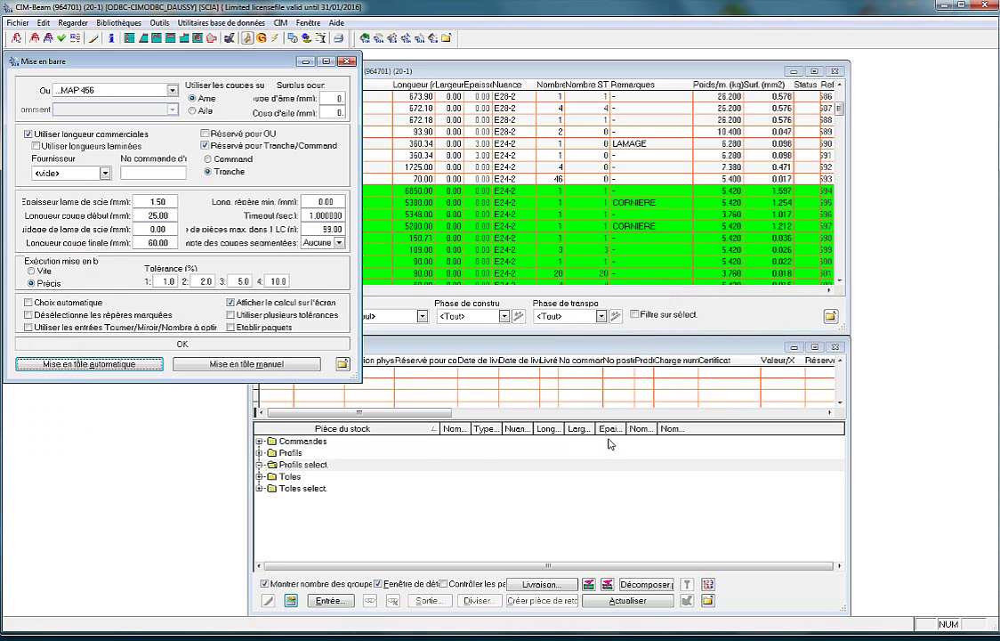
{"action": "key", "text": "Return"}
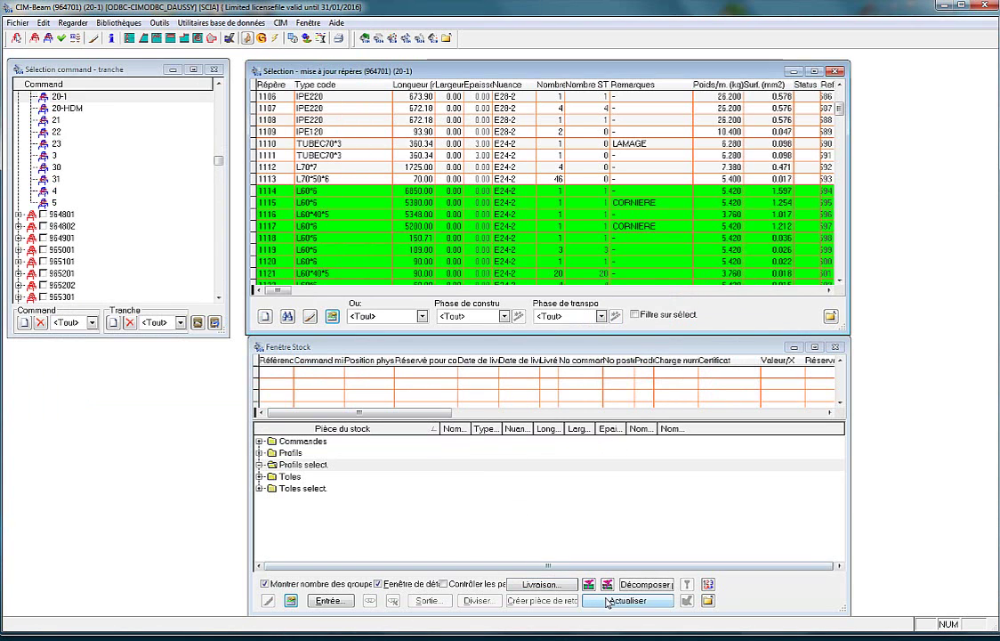
Step: List the selected profiles in the stock and view the bar list report of phase 20-1
{"action": "left_click", "coordinate": [259, 465]}
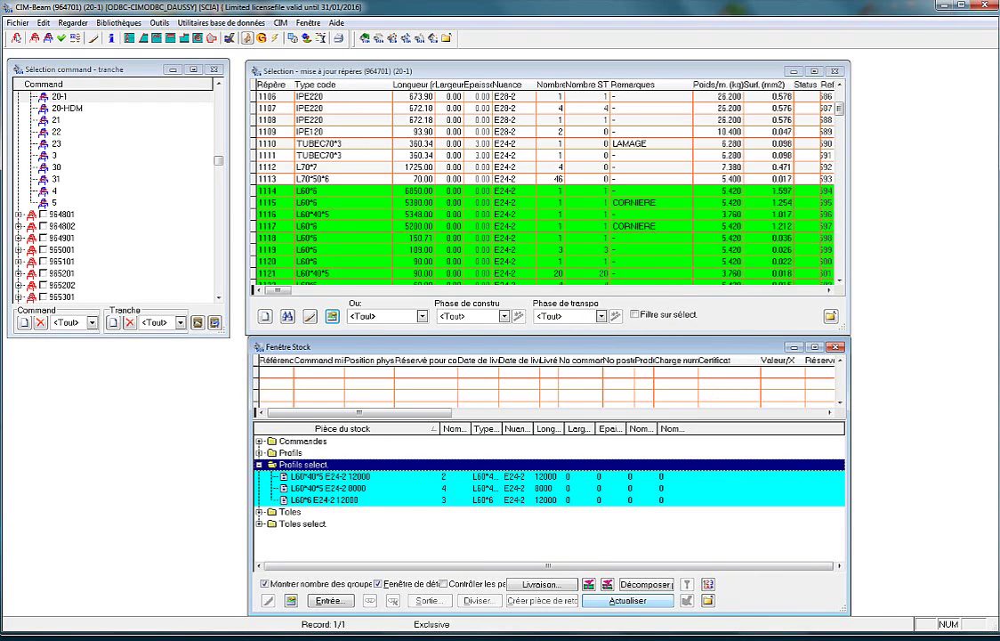
{"action": "left_click", "coordinate": [665, 553]}
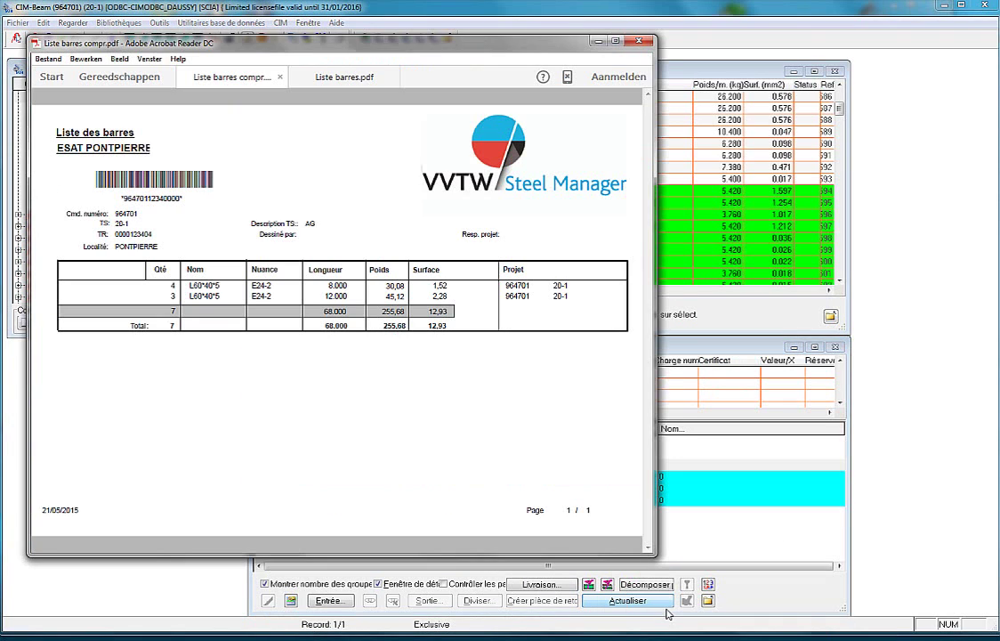
{"action": "mouse_move", "coordinate": [285, 327]}
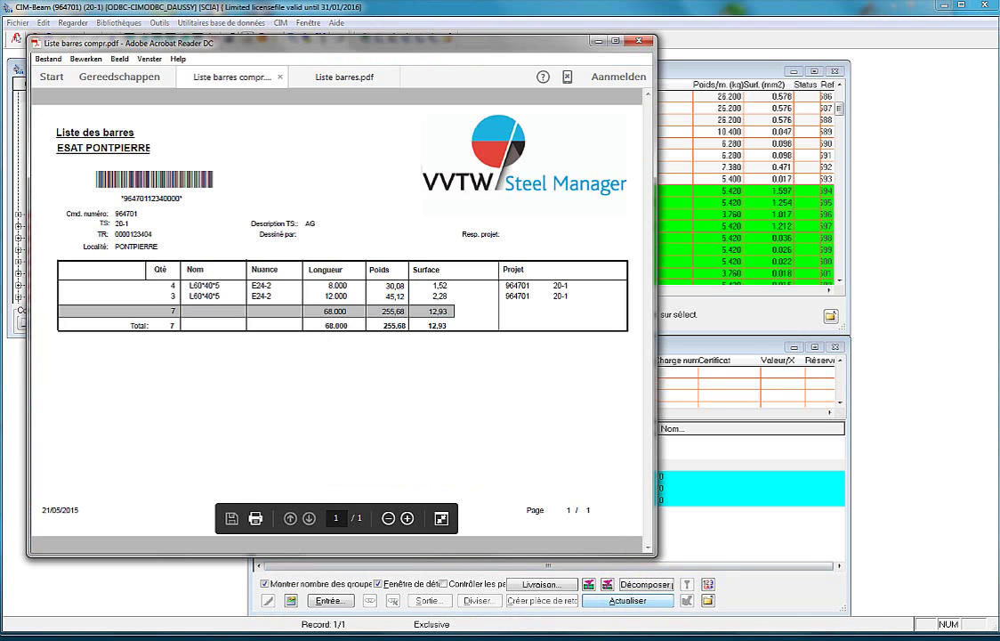
Step: Switch to CIM-List and open the production situation of phase 20-1 for MAP 456
{"action": "left_click", "coordinate": [708, 520]}
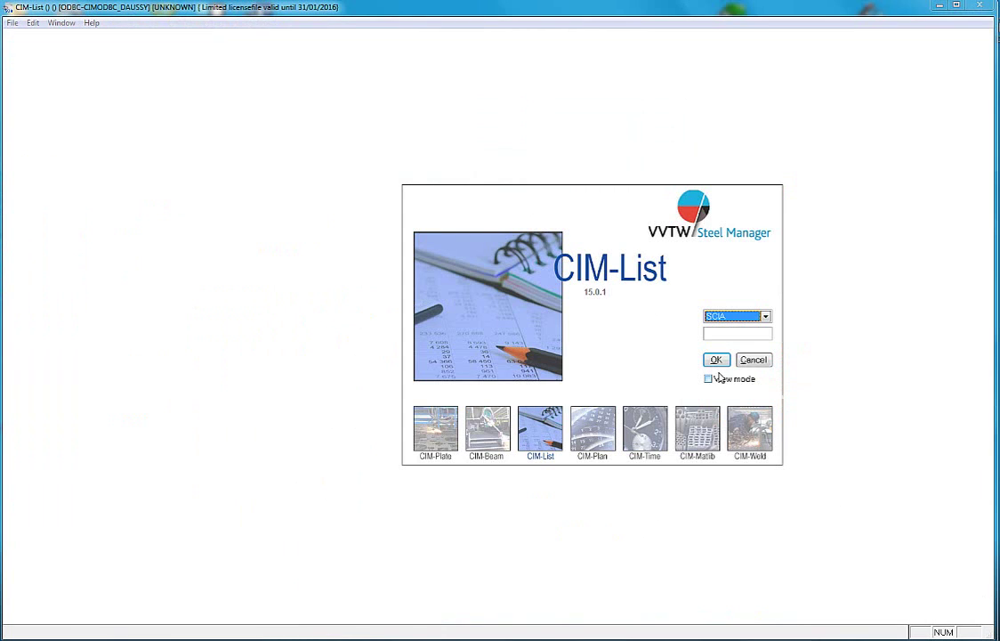
{"action": "key", "text": "Return"}
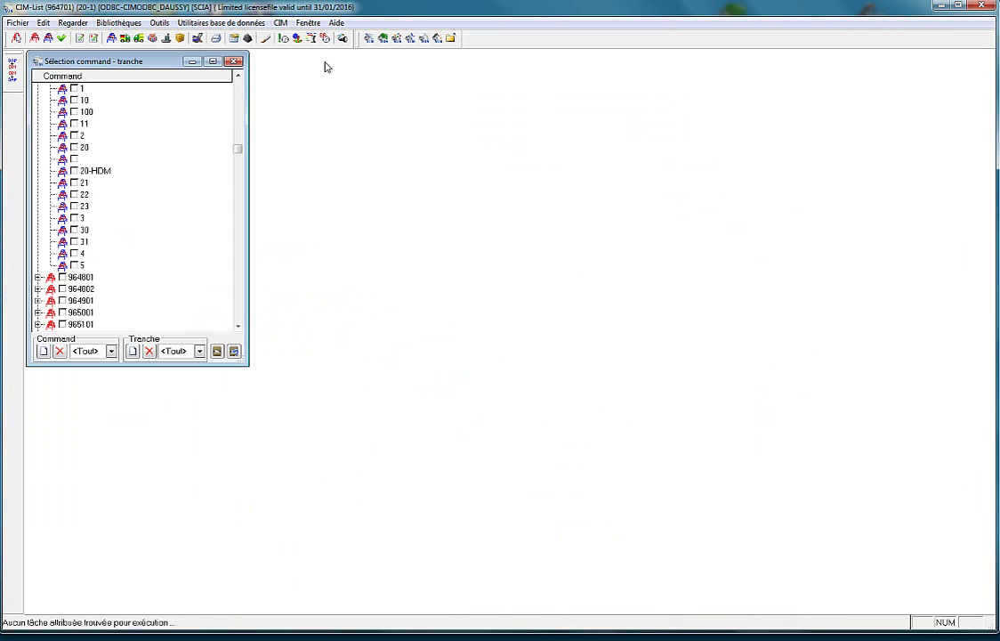
{"action": "left_click", "coordinate": [297, 38]}
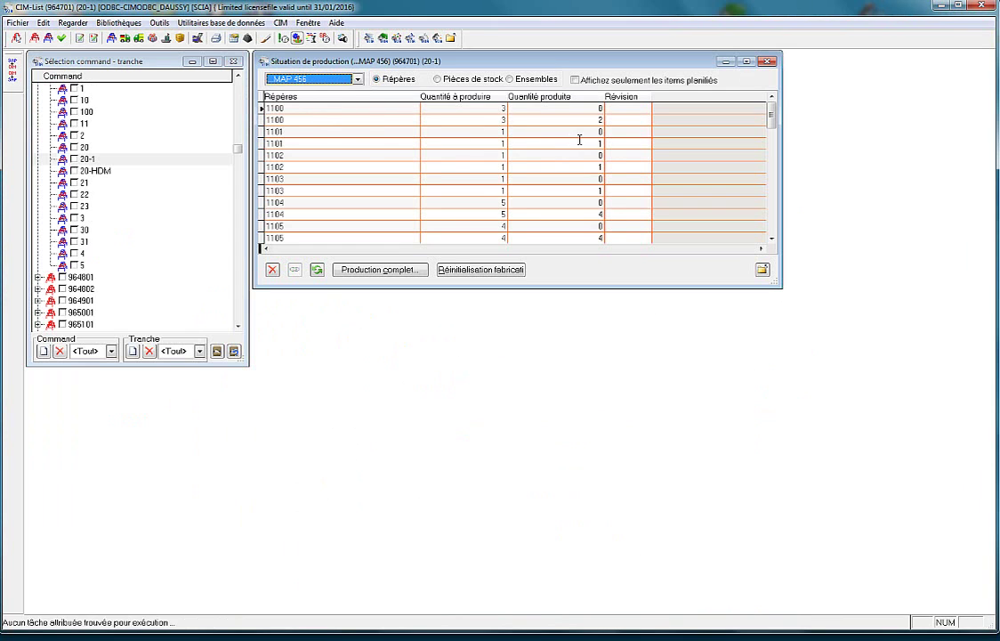
Step: Review the quantities to produce and produced, and show the production options for part 1103
{"action": "left_click", "coordinate": [572, 132]}
{"action": "mouse_move", "coordinate": [558, 119]}
{"action": "left_mouse_down"}
{"action": "mouse_move", "coordinate": [496, 116]}
{"action": "mouse_move", "coordinate": [474, 157]}
{"action": "mouse_move", "coordinate": [547, 187]}
{"action": "mouse_move", "coordinate": [540, 194]}
{"action": "left_mouse_up"}
{"action": "left_click", "coordinate": [476, 190]}
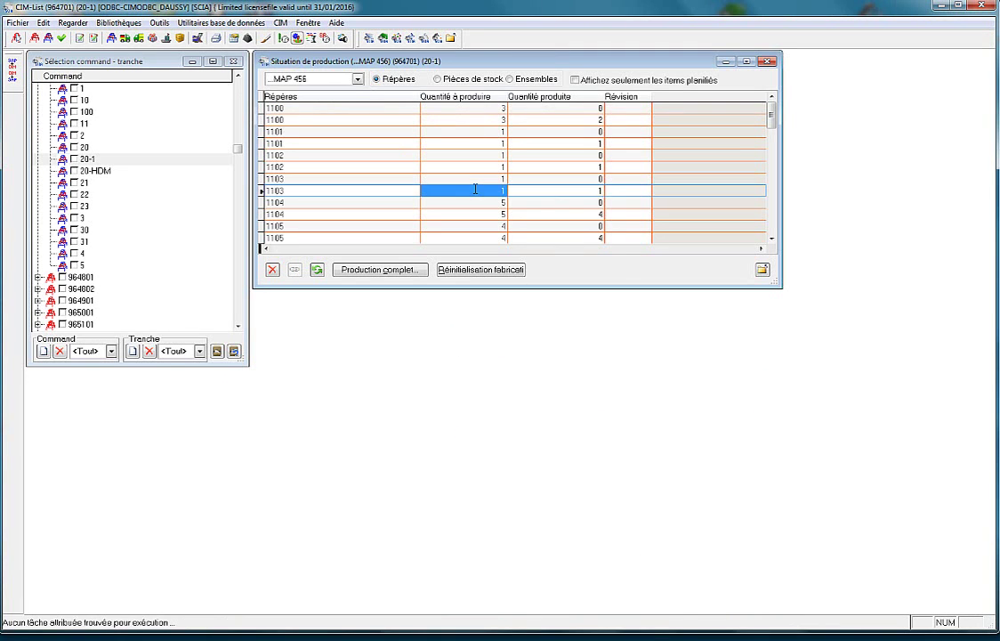
{"action": "right_click", "coordinate": [476, 191]}
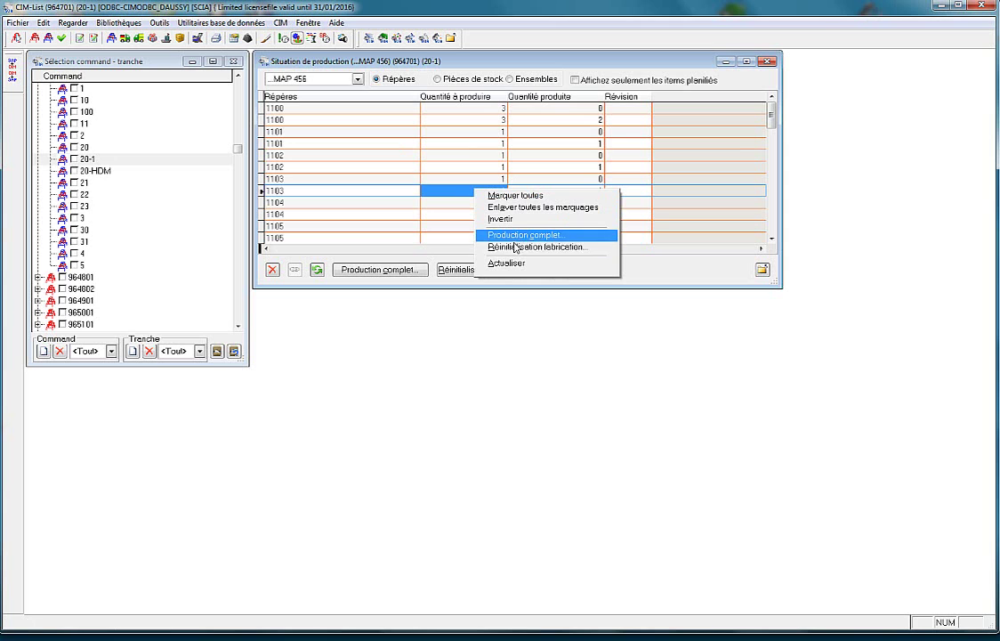
Step: Switch to CIM-Time and examine the progress of parts AT19 and ED21 in the progress manager
{"action": "left_click", "coordinate": [527, 601]}
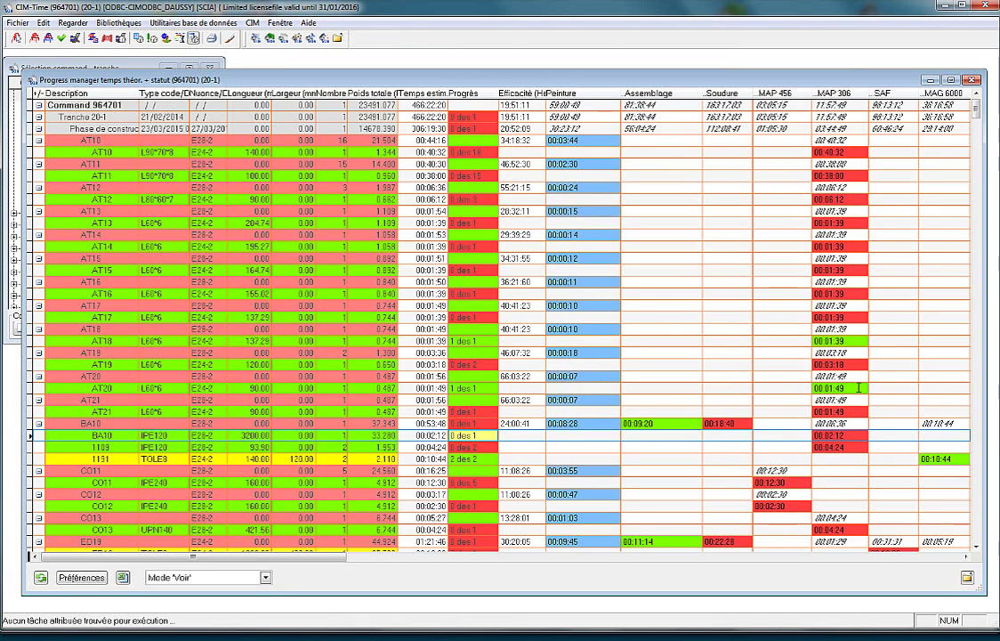
{"action": "left_click", "coordinate": [856, 355]}
{"action": "left_click", "coordinate": [857, 363]}
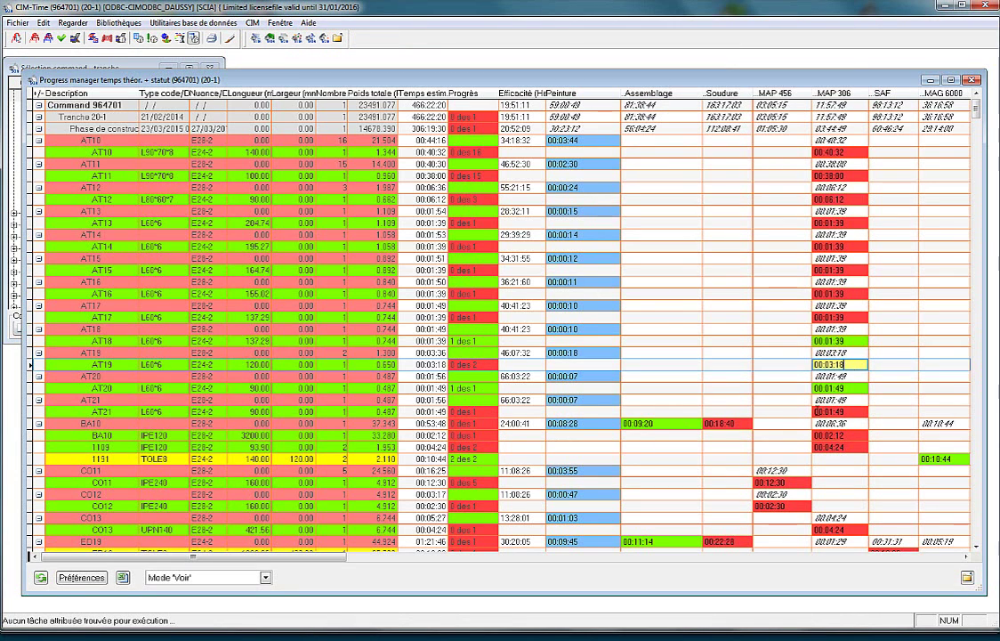
{"action": "scroll", "coordinate": [715, 415], "scroll_direction": "down", "scroll_amount": 7}
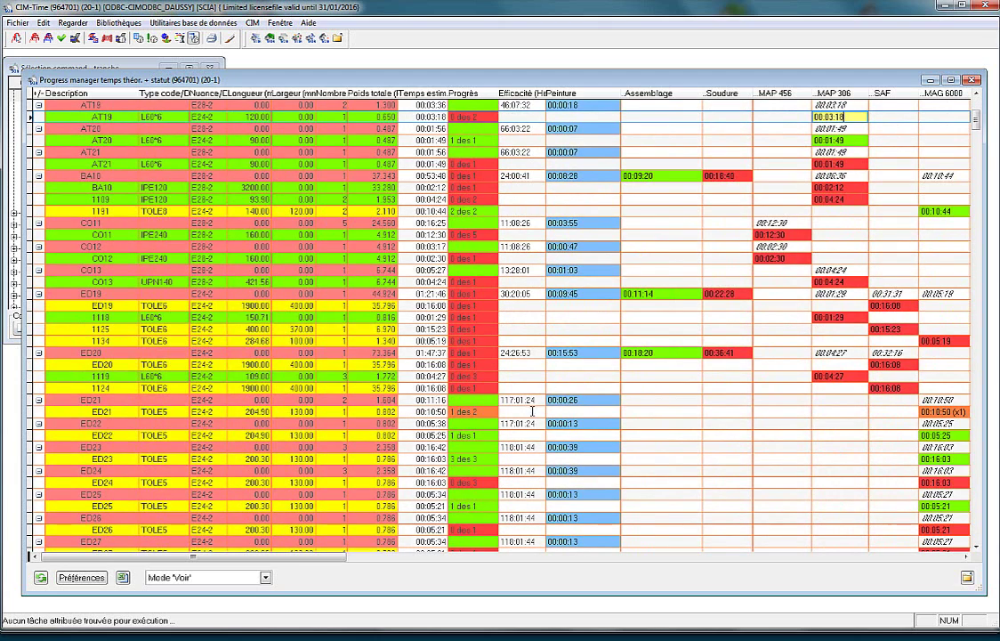
{"action": "left_click", "coordinate": [483, 409]}
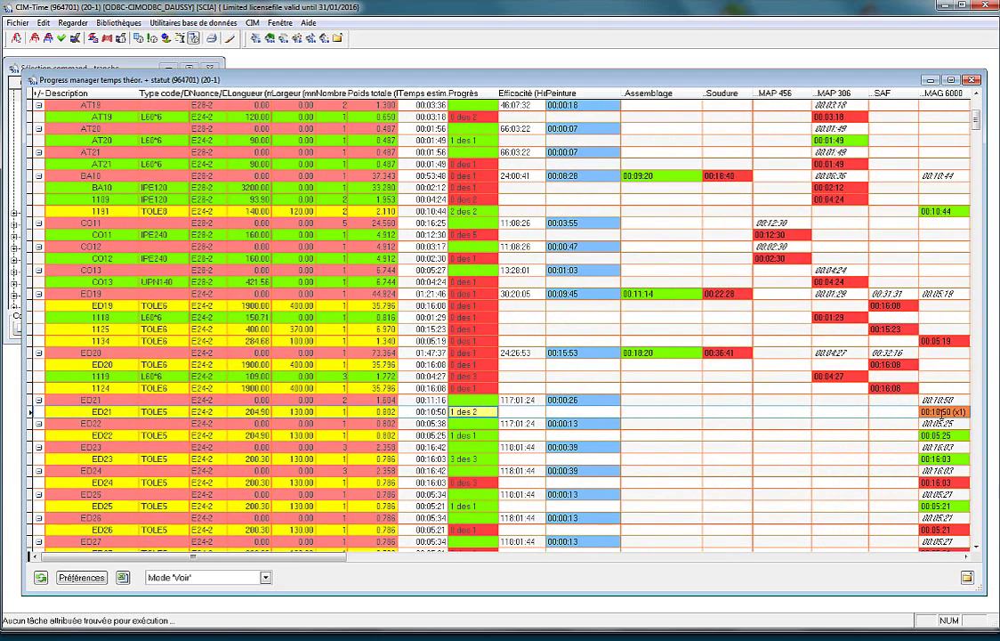
Step: Switch to CIM-Plate and mark all parts with a thickness of 10 mm in phase 1 of command 966401
{"action": "left_click", "coordinate": [805, 494]}
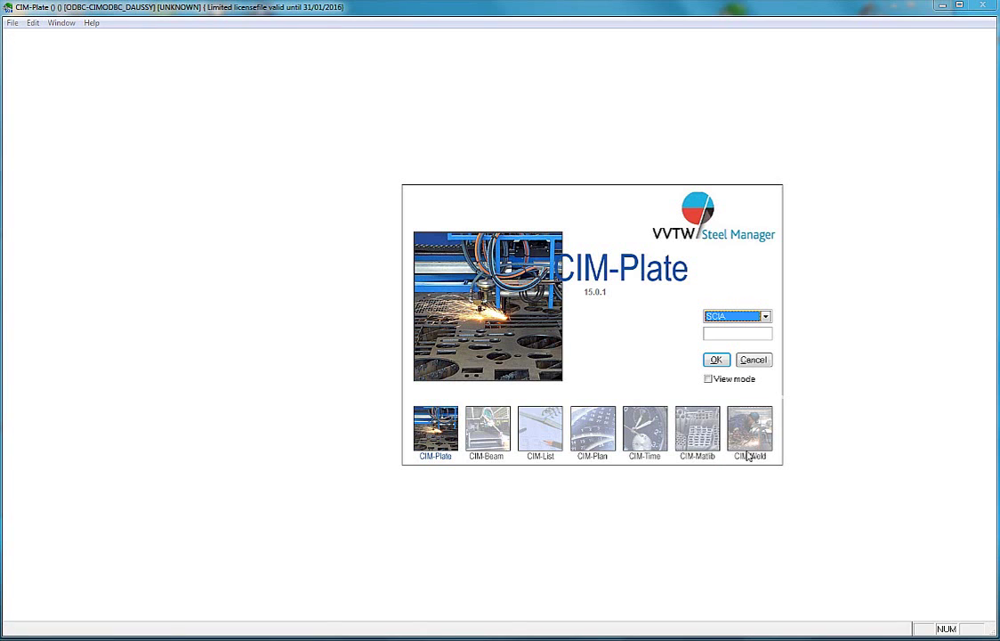
{"action": "left_click", "coordinate": [716, 360]}
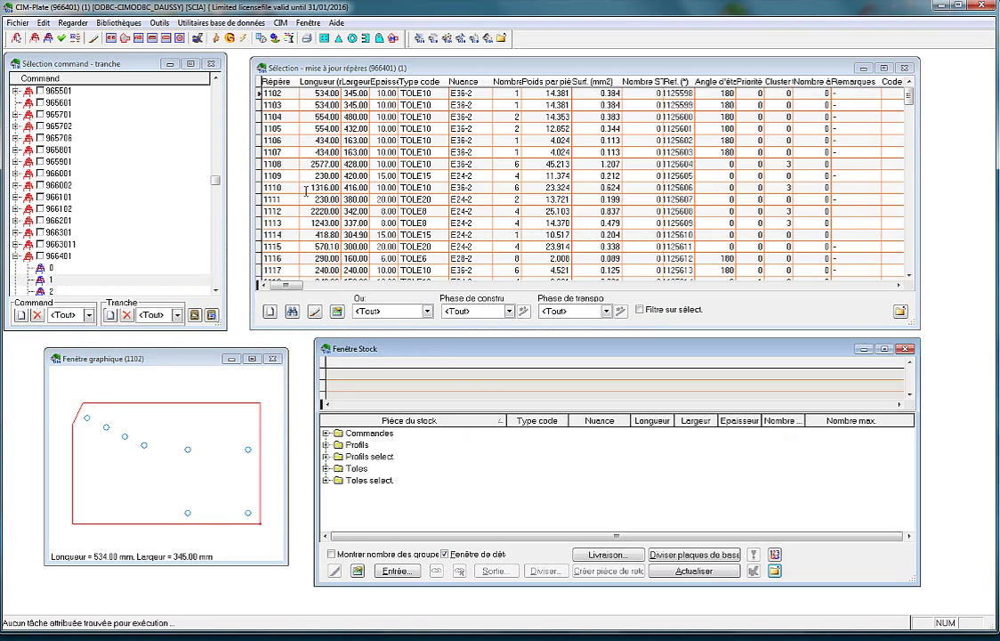
{"action": "left_click", "coordinate": [337, 313]}
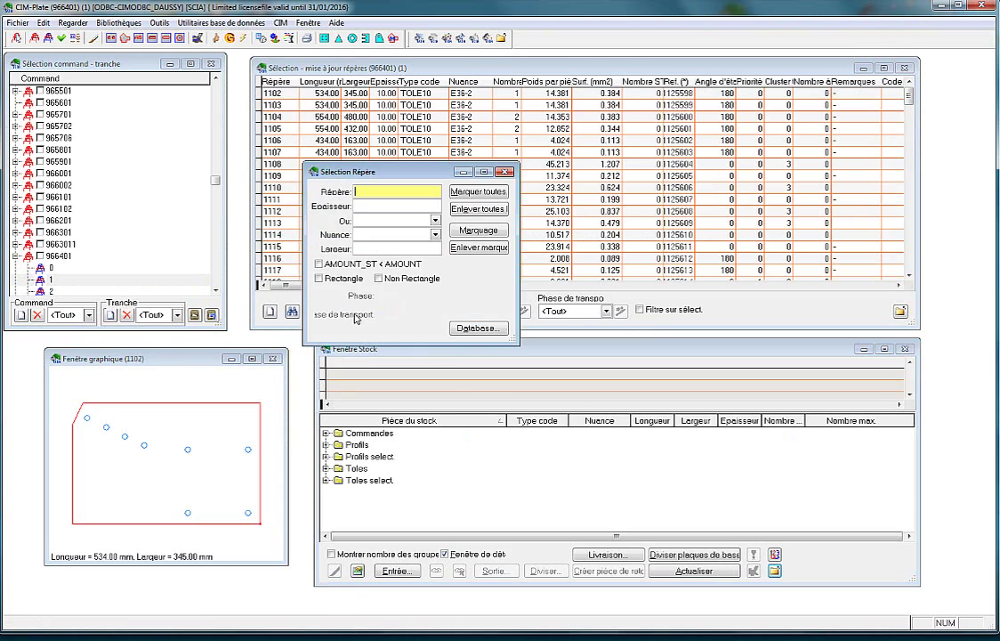
{"action": "left_click", "coordinate": [372, 203]}
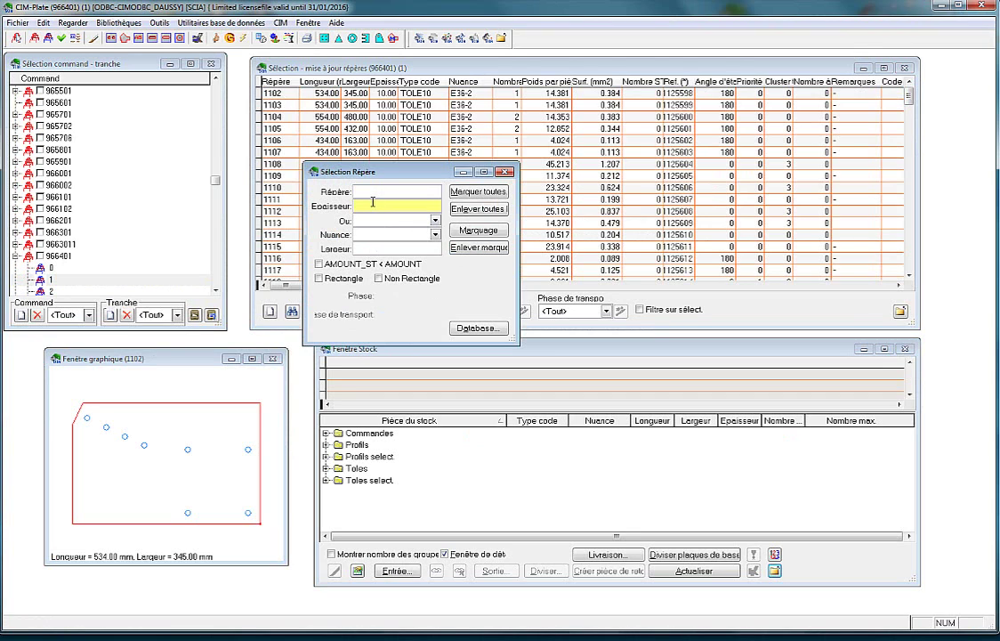
{"action": "left_click", "coordinate": [465, 232]}
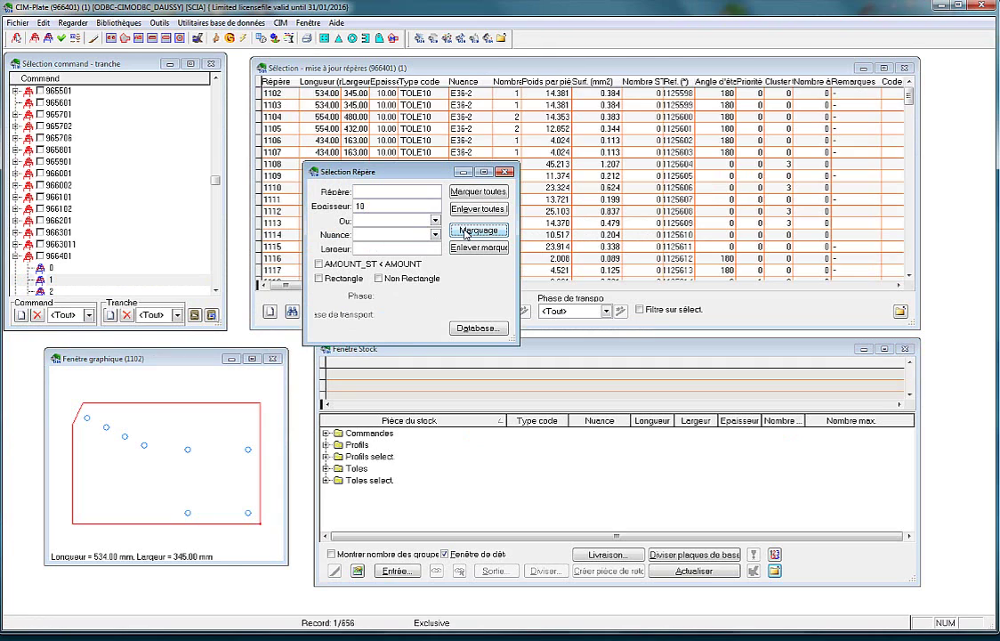
{"action": "left_click", "coordinate": [504, 171]}
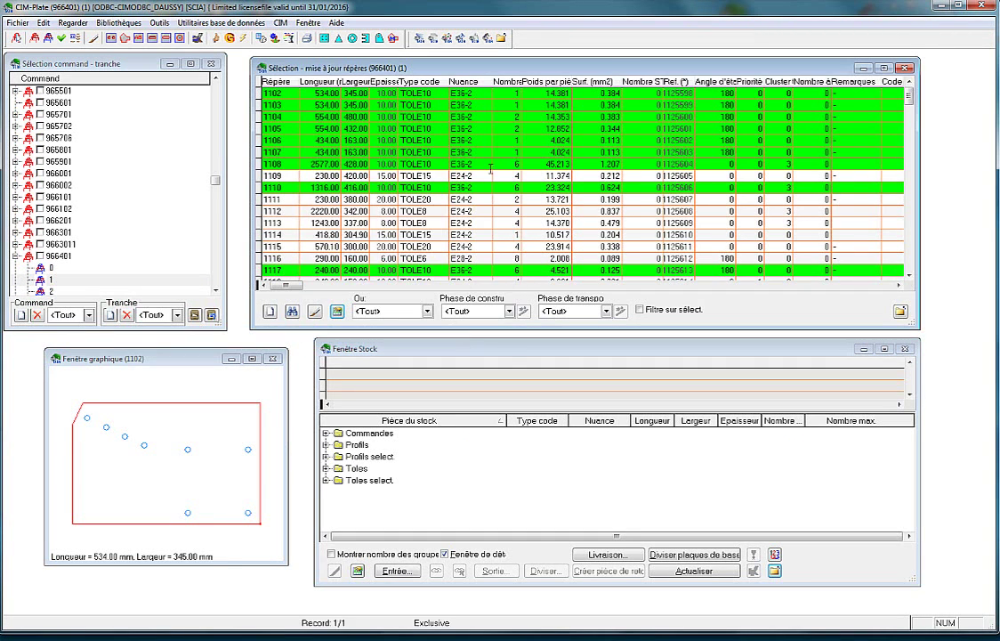
Step: Preview the shapes of several marked 10 mm plate parts, including 1103 and 1110, in the graphic window
{"action": "left_click", "coordinate": [290, 145]}
{"action": "key", "text": "Up"}
{"action": "key", "text": "Up"}
{"action": "key", "text": "Up"}
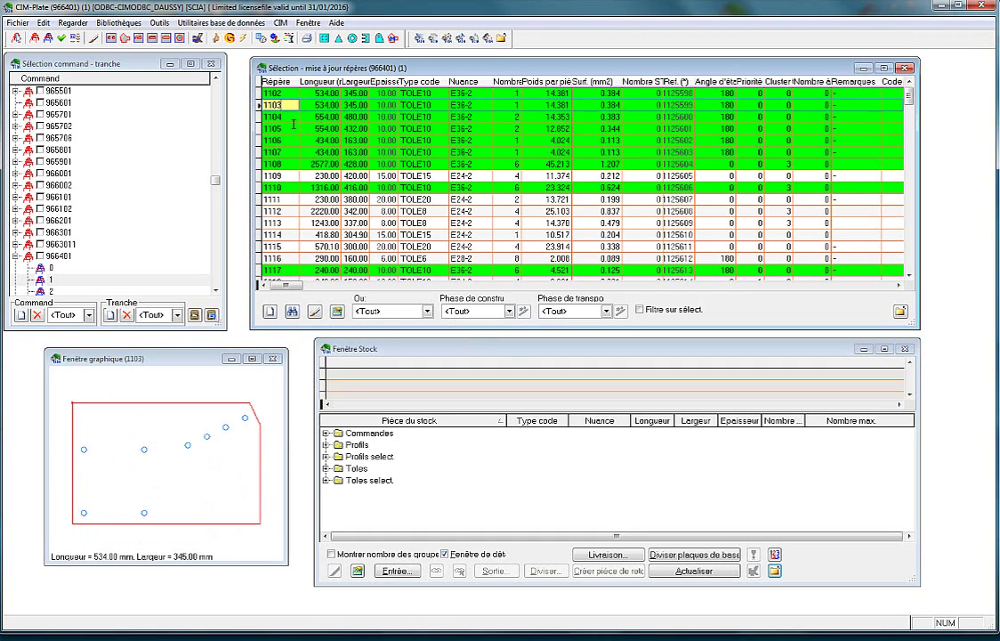
{"action": "left_click", "coordinate": [283, 187]}
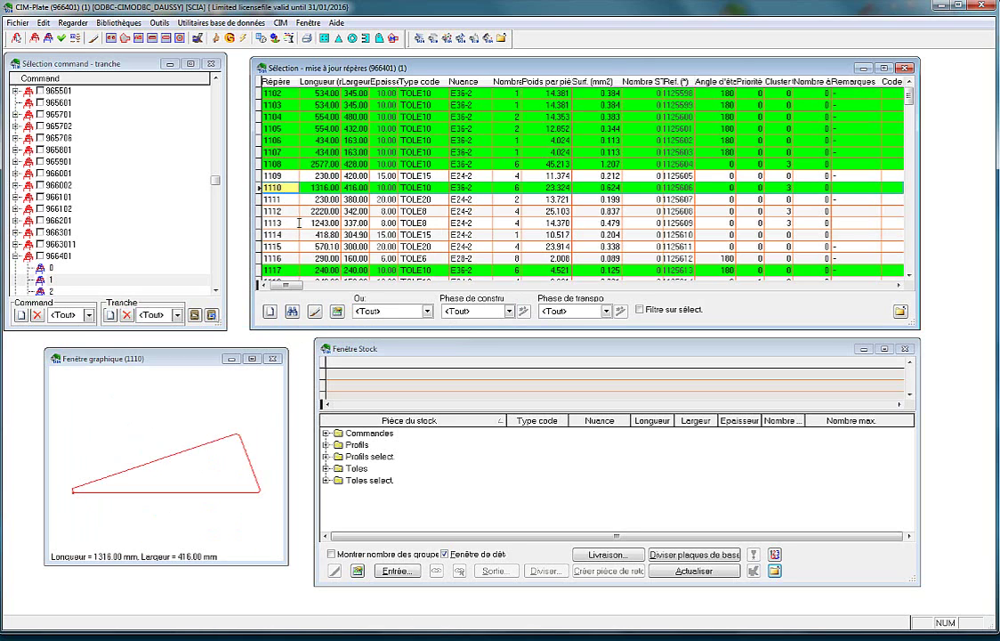
Step: Select the TOLE10 E36-2 6000x2500 stock plate and nest the marked parts on it automatically for SAF
{"action": "left_click", "coordinate": [326, 480]}
{"action": "left_click", "coordinate": [374, 492]}
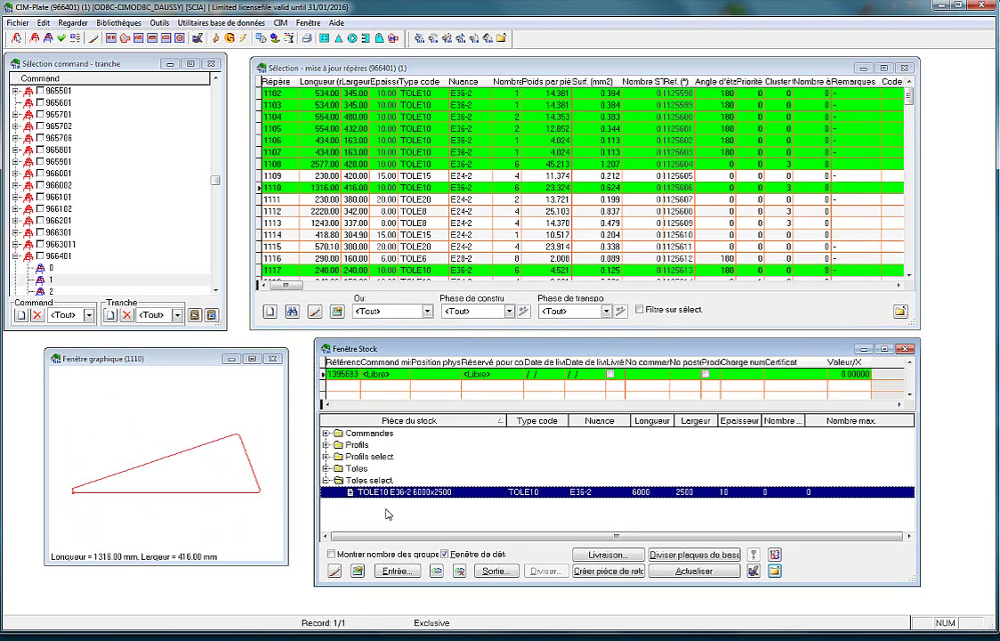
{"action": "left_click", "coordinate": [215, 38]}
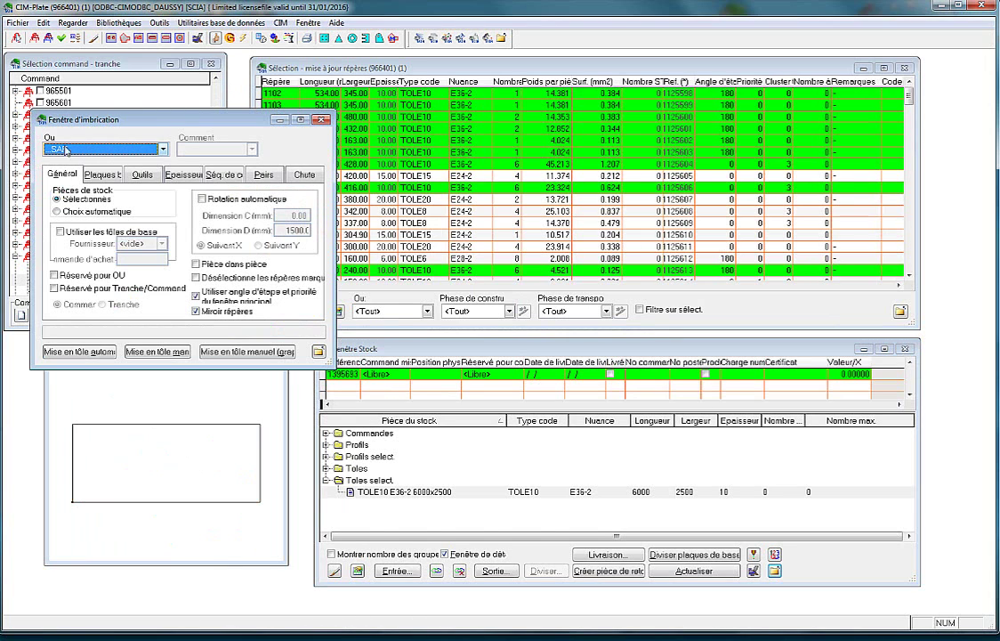
{"action": "left_click", "coordinate": [91, 353]}
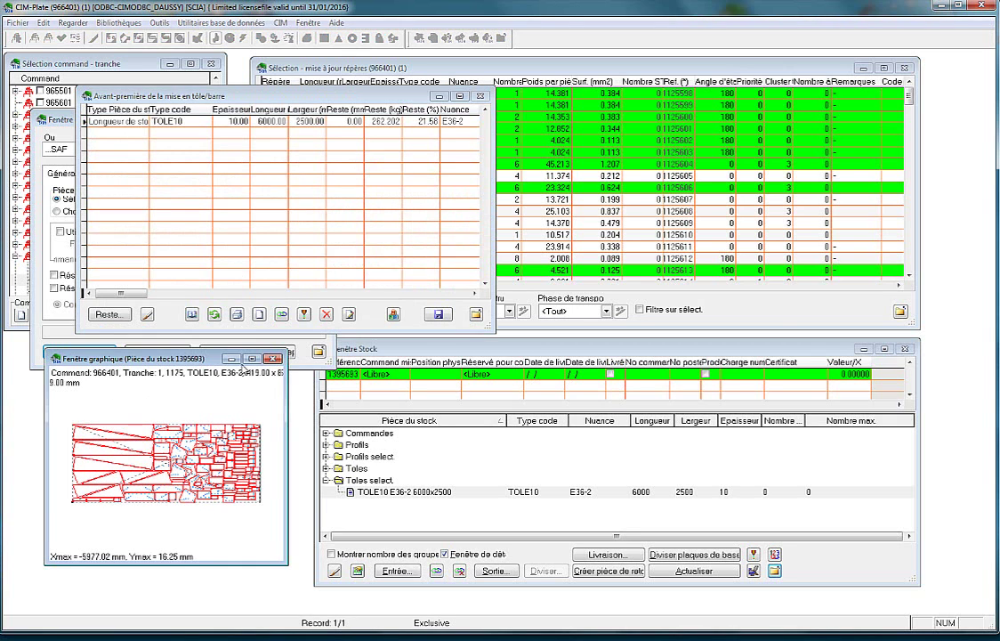
Step: Examine the nested plate layout up close in the enlarged graphic window, then restore the window
{"action": "left_click", "coordinate": [252, 358]}
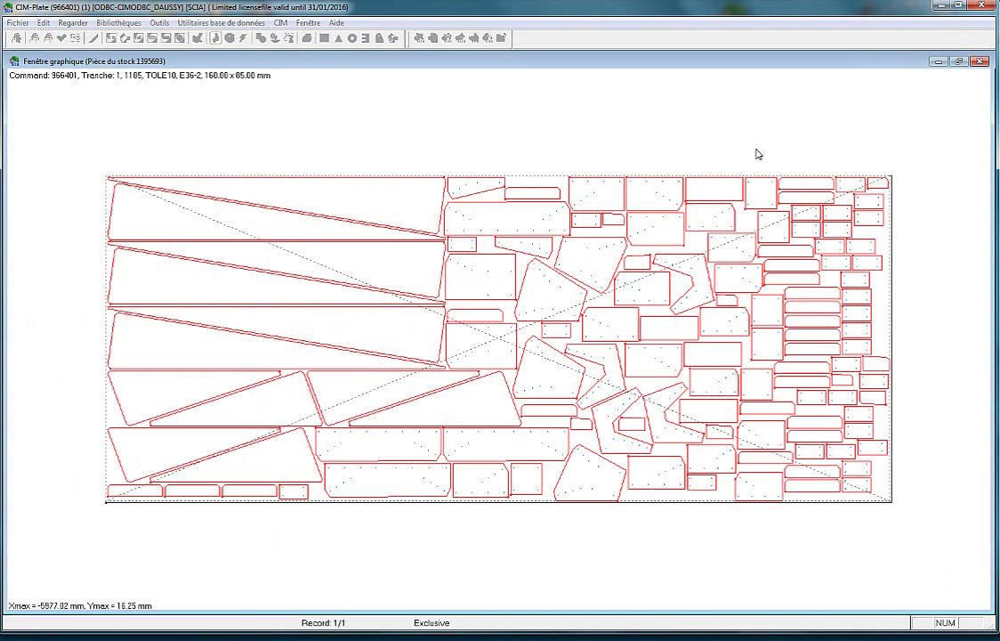
{"action": "scroll", "coordinate": [736, 471], "scroll_direction": "up", "scroll_amount": 3}
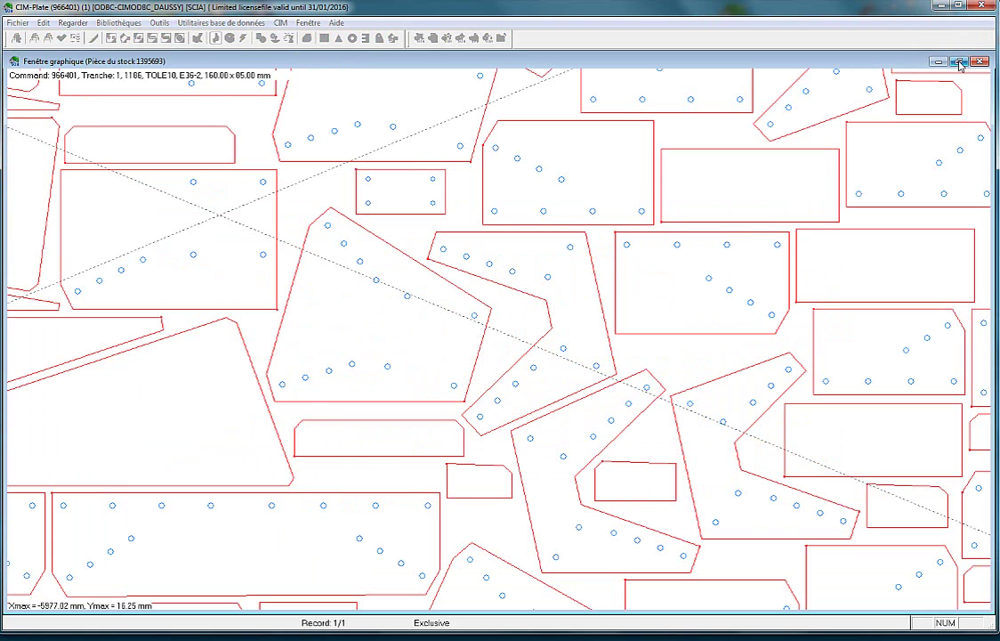
{"action": "double_click", "coordinate": [844, 60]}
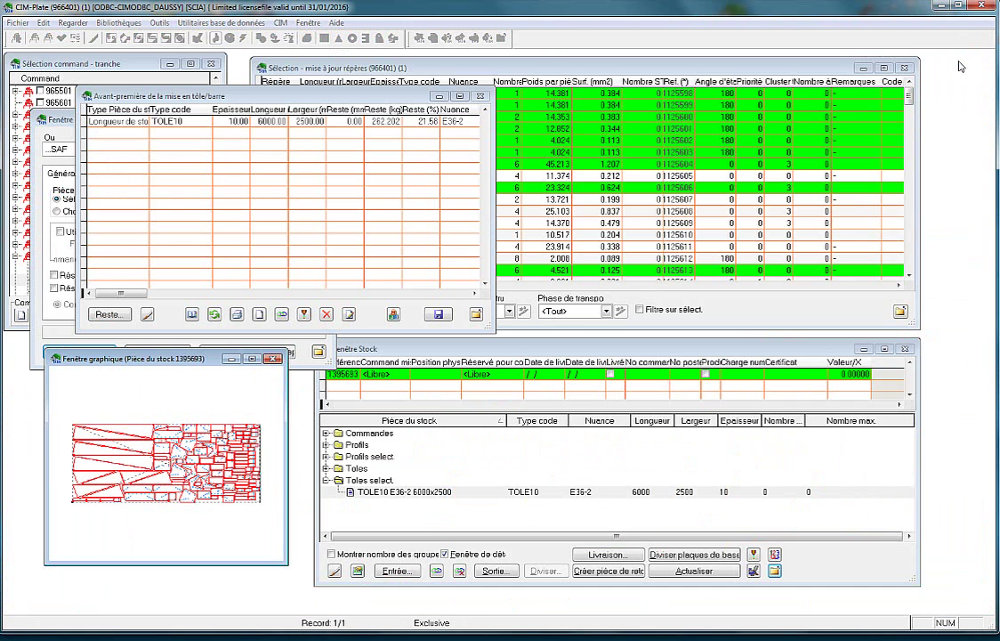
Step: Save the plate nesting to the stock and display the nested TOLE10 E36-2 6000x2500 plate
{"action": "left_click", "coordinate": [440, 314]}
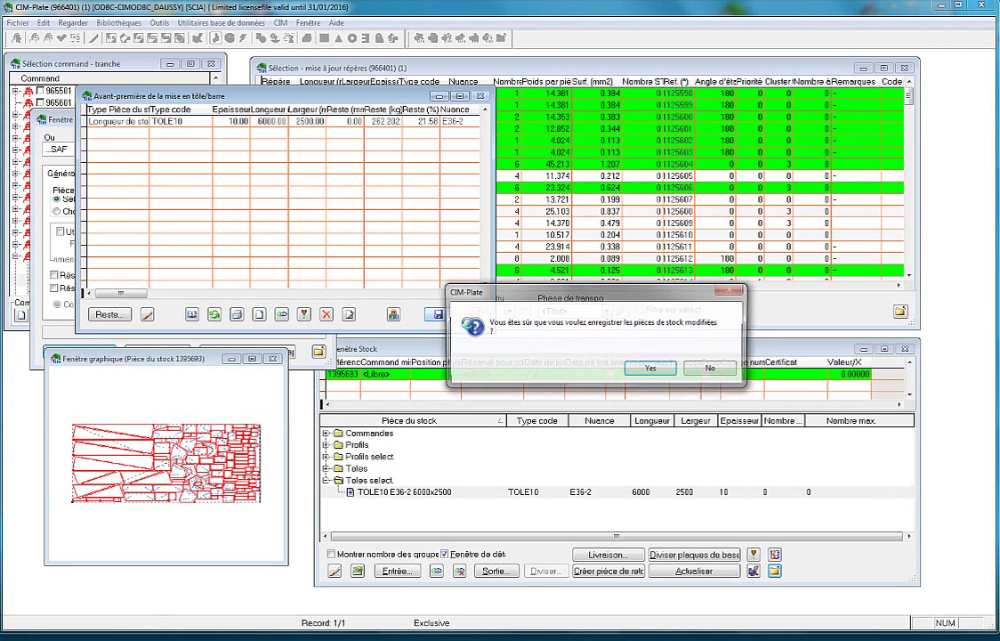
{"action": "left_click", "coordinate": [642, 368]}
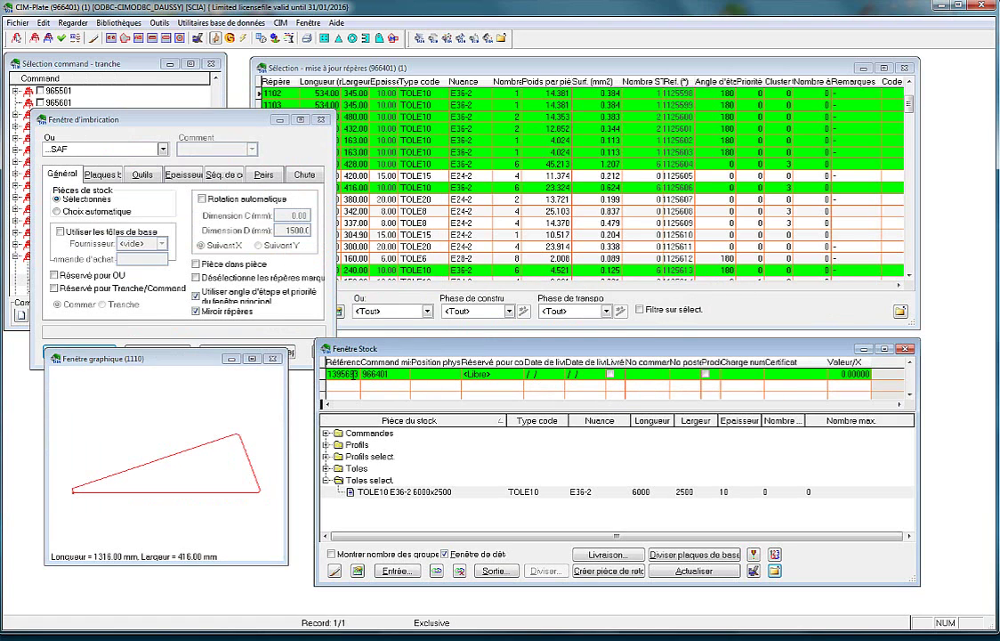
{"action": "left_click", "coordinate": [385, 491]}
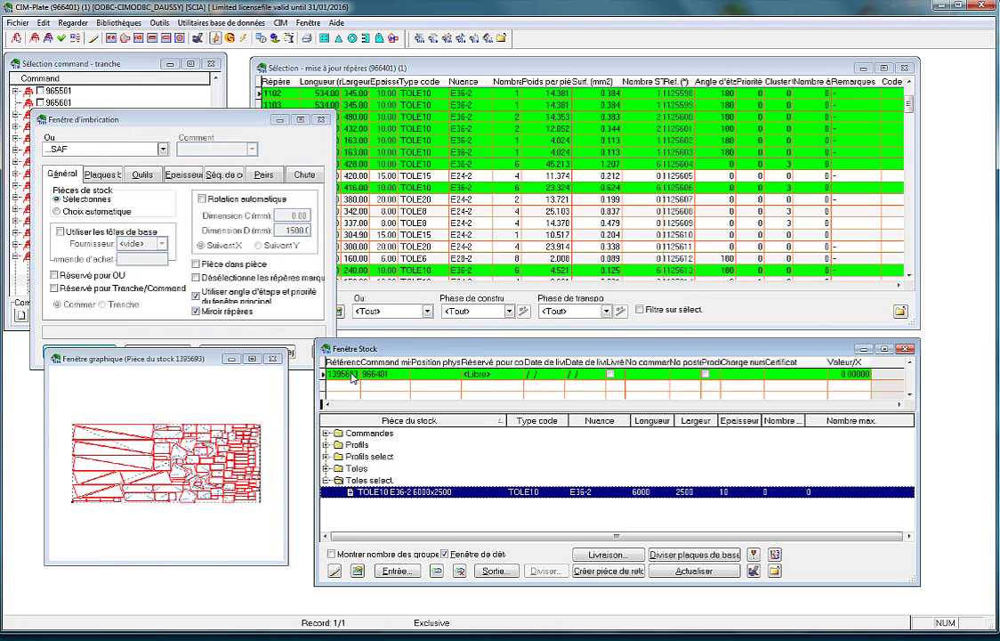
Step: Start the output (Sortie) of the nested TOLE10 E36-2 6000x2500 plate from its stock record
{"action": "right_click", "coordinate": [352, 373]}
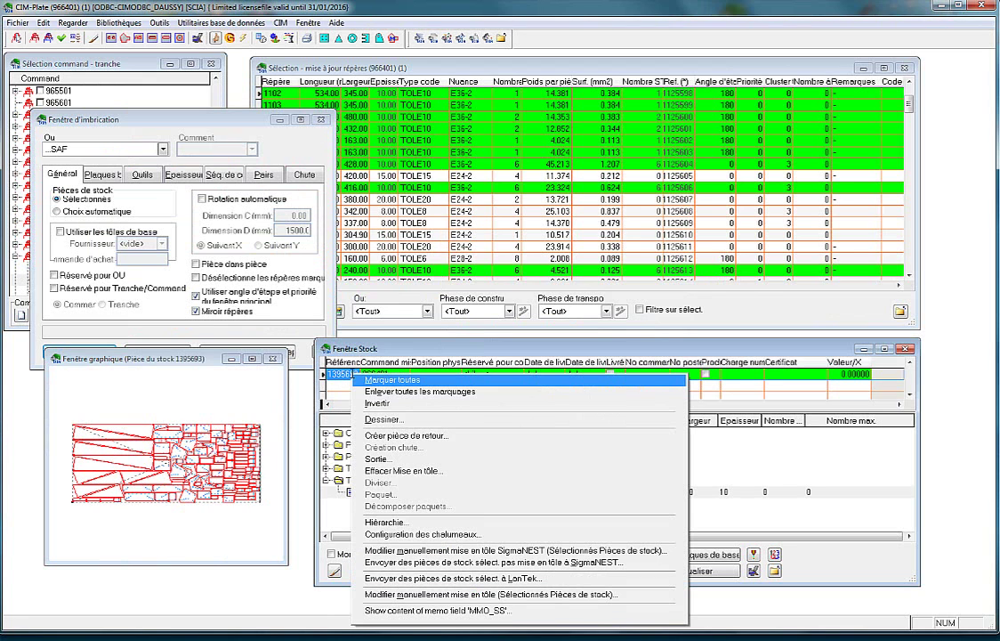
{"action": "left_click", "coordinate": [380, 458]}
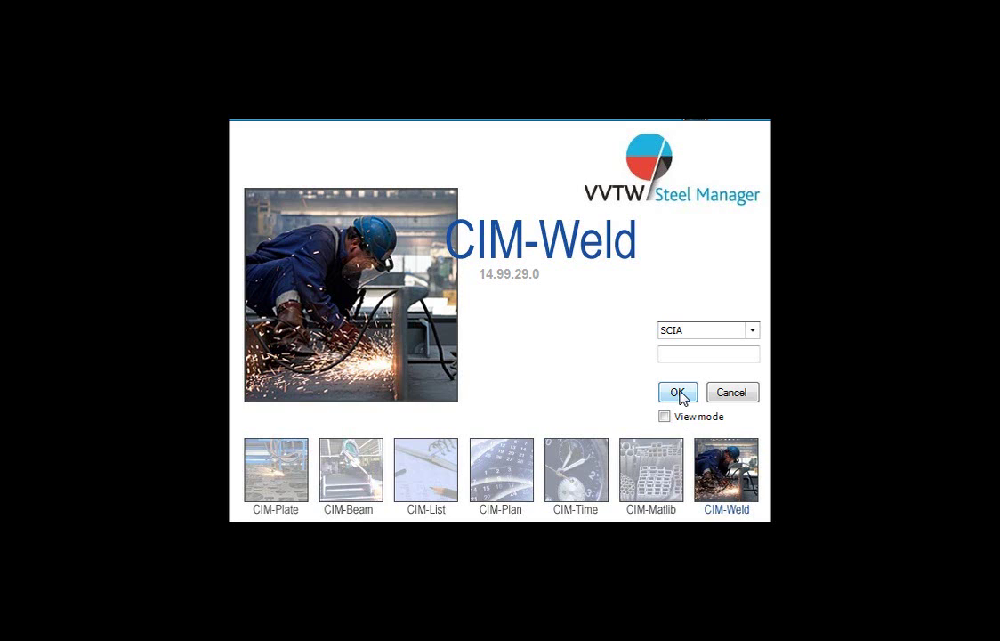
Step: Switch to CIM-Weld with the SCIA login and review the weld test methods, including magnetic, ultrasonic and penetrant testing
{"action": "left_click", "coordinate": [678, 393]}
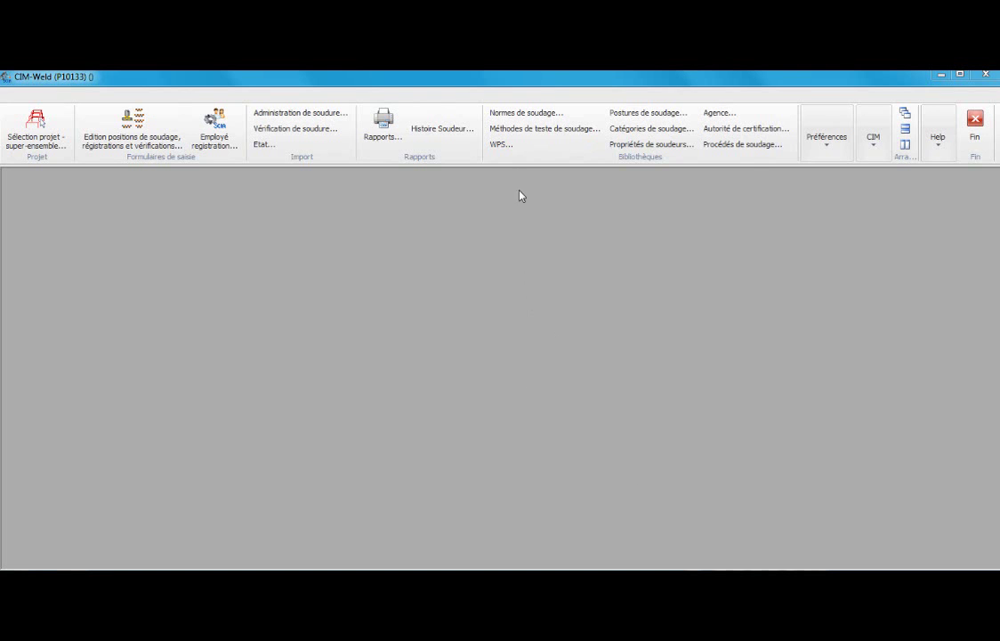
{"action": "left_click", "coordinate": [521, 131]}
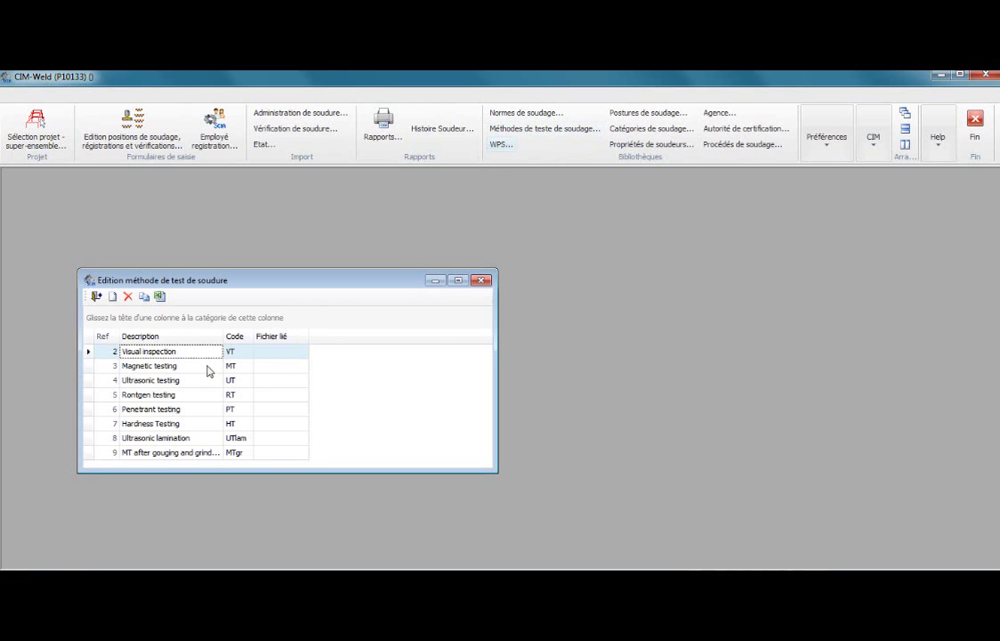
{"action": "left_click", "coordinate": [165, 367]}
{"action": "left_click", "coordinate": [169, 381]}
{"action": "left_click", "coordinate": [182, 408]}
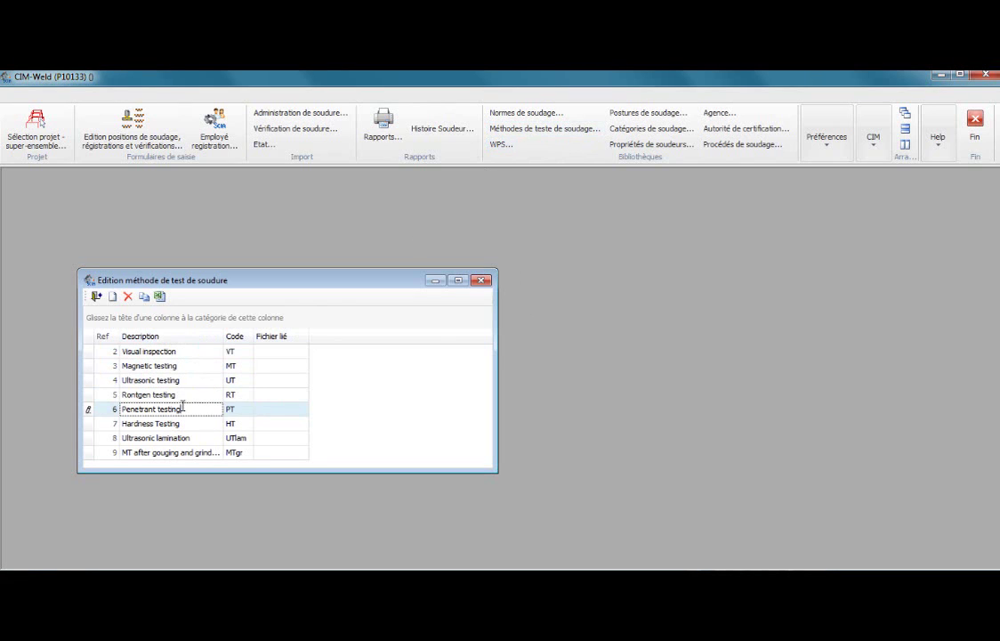
{"action": "left_click", "coordinate": [274, 366]}
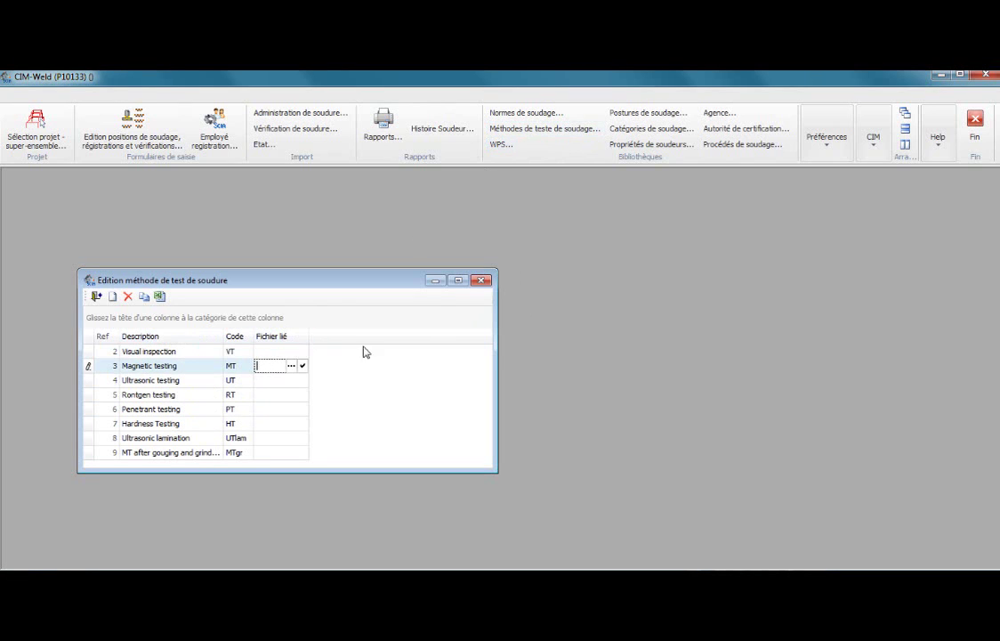
{"action": "left_click", "coordinate": [481, 282]}
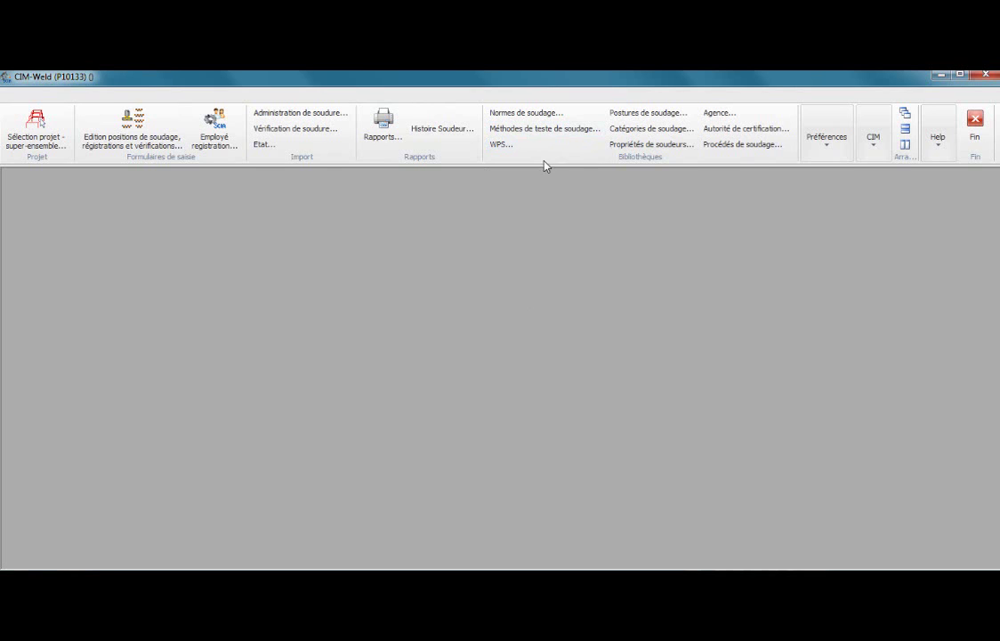
Step: Review the WPS library and the material, consumable and thickness details of 10133-01, 10133-02 and 10133-03
{"action": "left_click", "coordinate": [500, 145]}
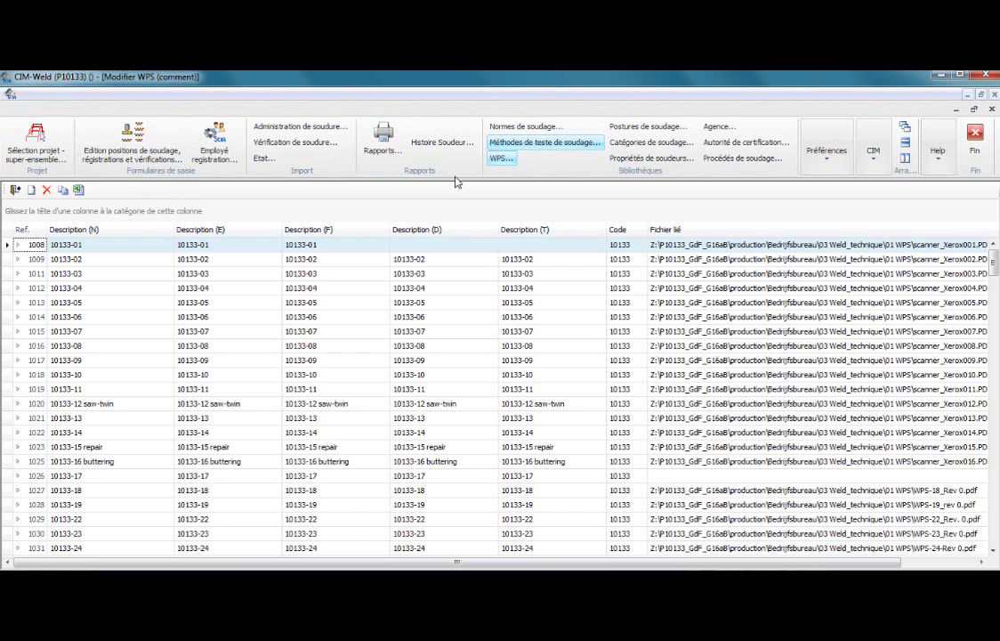
{"action": "left_click", "coordinate": [18, 246]}
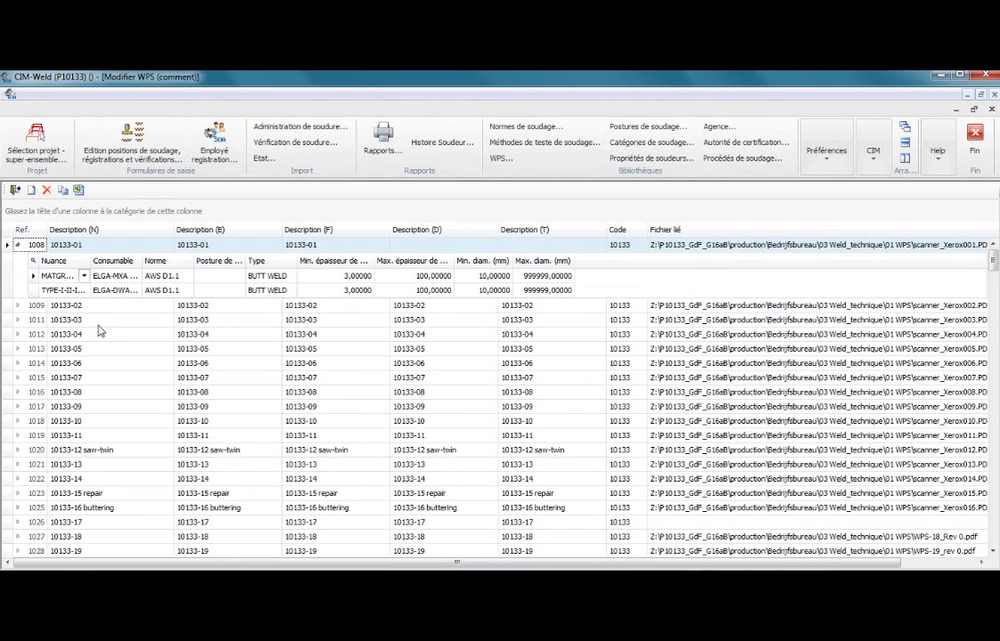
{"action": "left_click", "coordinate": [18, 305]}
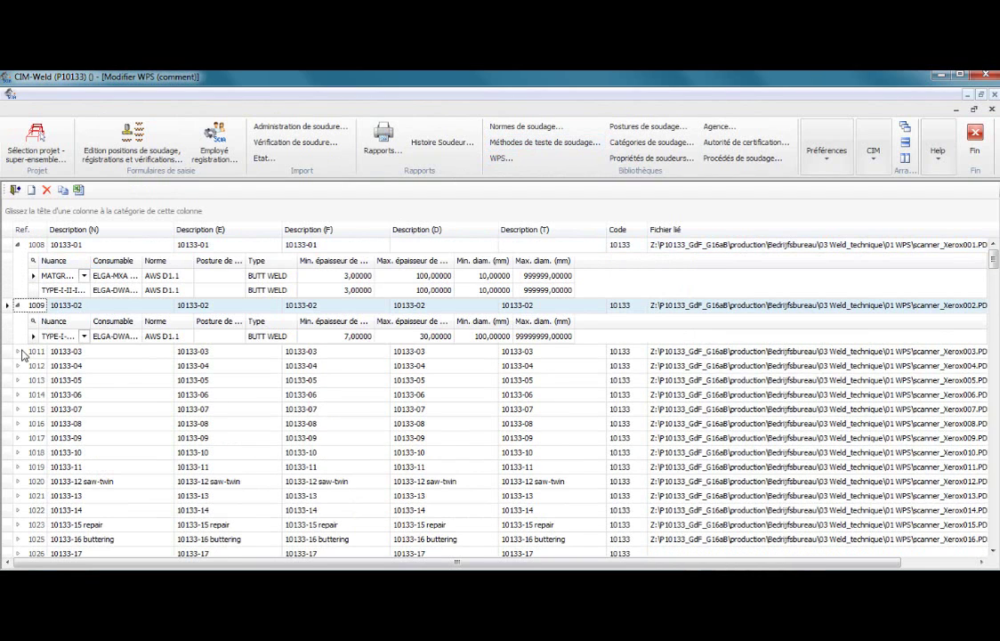
{"action": "left_click", "coordinate": [17, 351]}
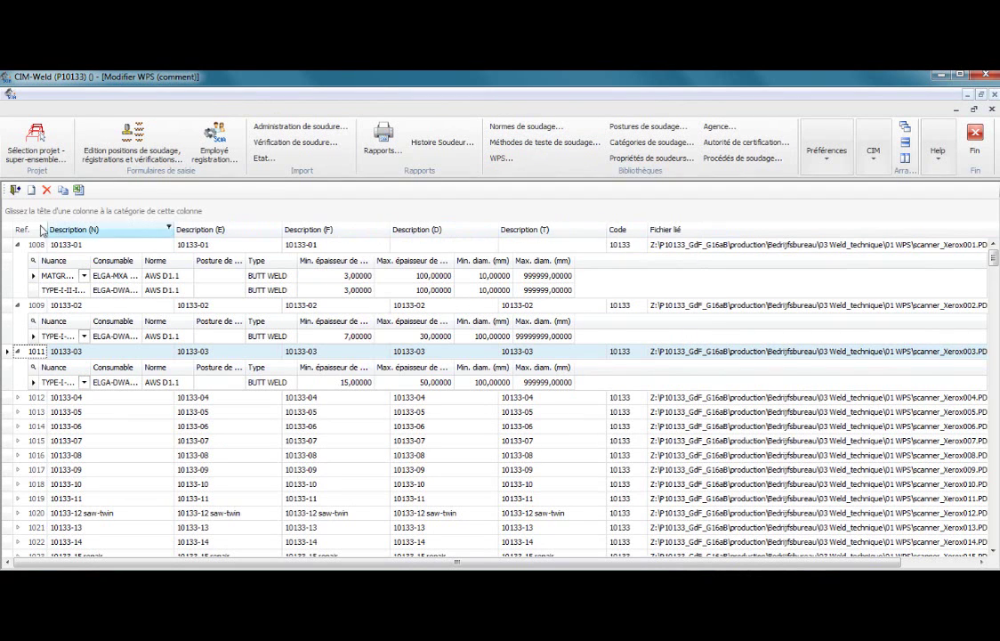
{"action": "left_click", "coordinate": [15, 191]}
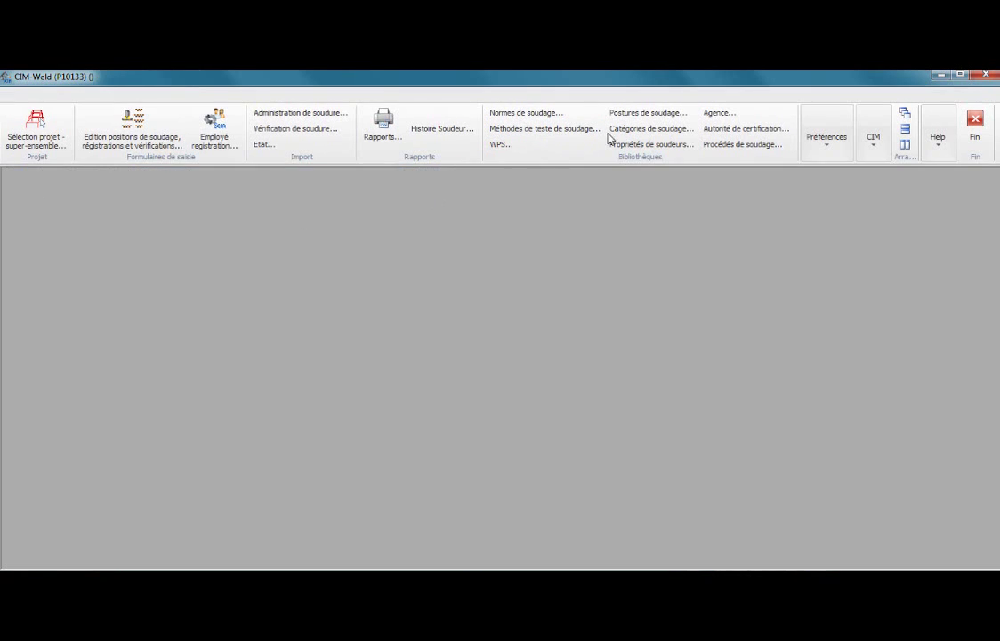
Step: View the welding postures library and the welding categories library, closing each one after review
{"action": "left_click", "coordinate": [633, 112]}
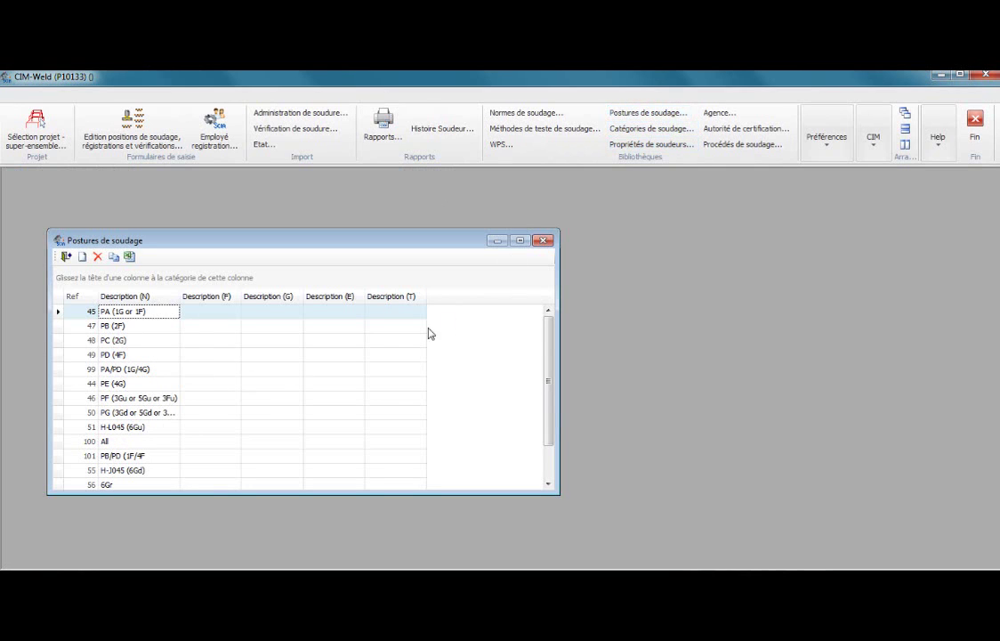
{"action": "left_click", "coordinate": [541, 241]}
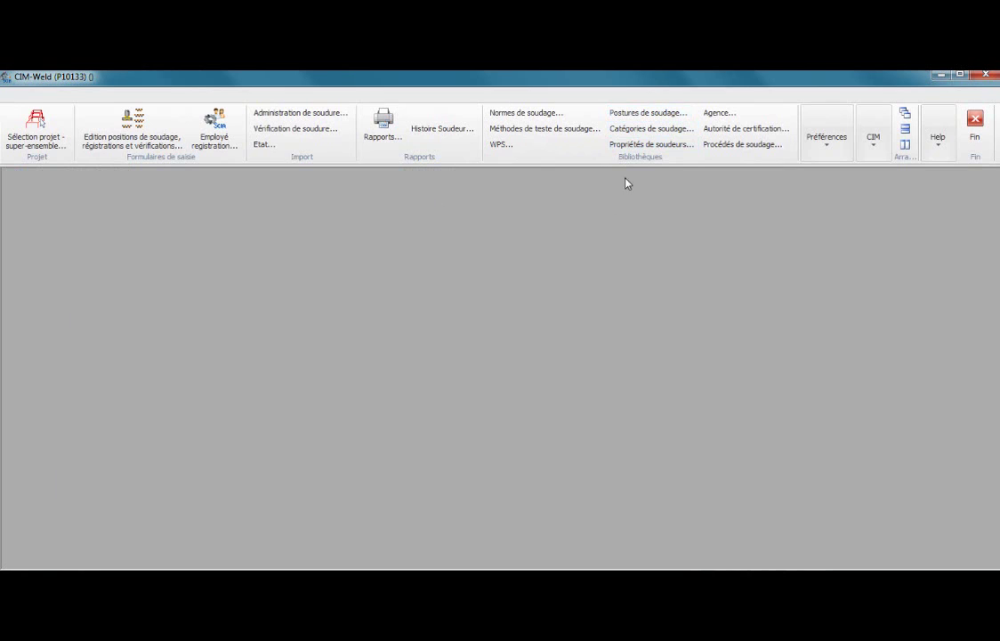
{"action": "left_click", "coordinate": [634, 129]}
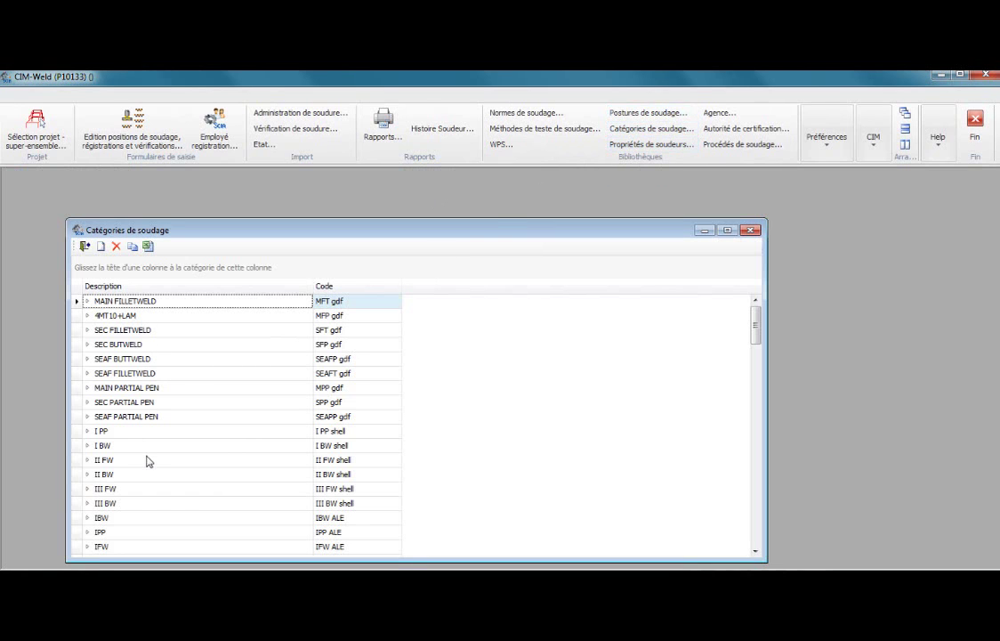
{"action": "left_click", "coordinate": [84, 247]}
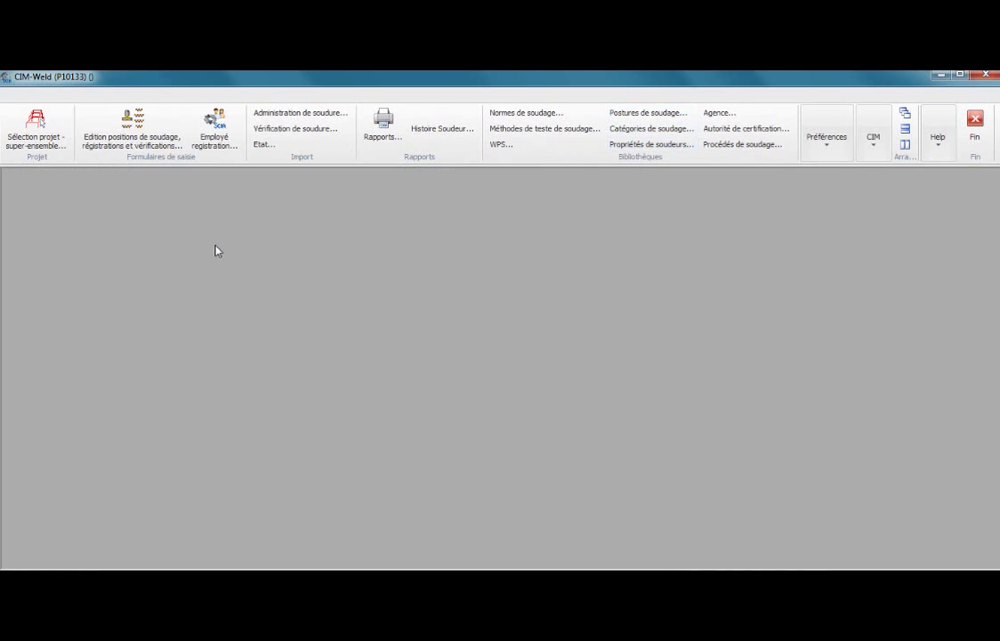
Step: Examine one welder's certificates in the welder properties, including the material details of the first two certificates
{"action": "left_click", "coordinate": [649, 146]}
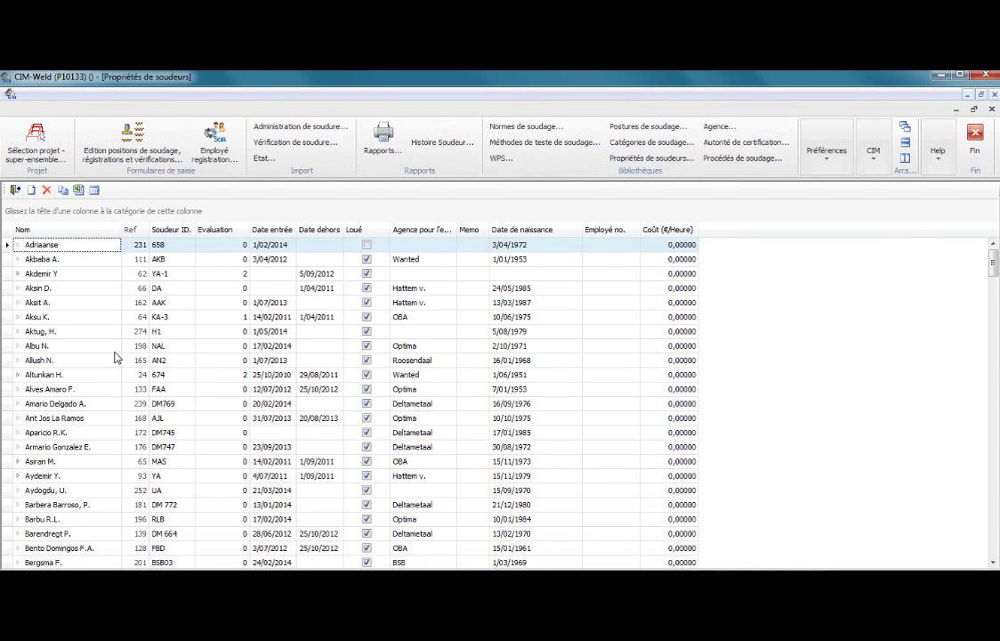
{"action": "scroll", "coordinate": [116, 356], "scroll_direction": "down", "scroll_amount": 4}
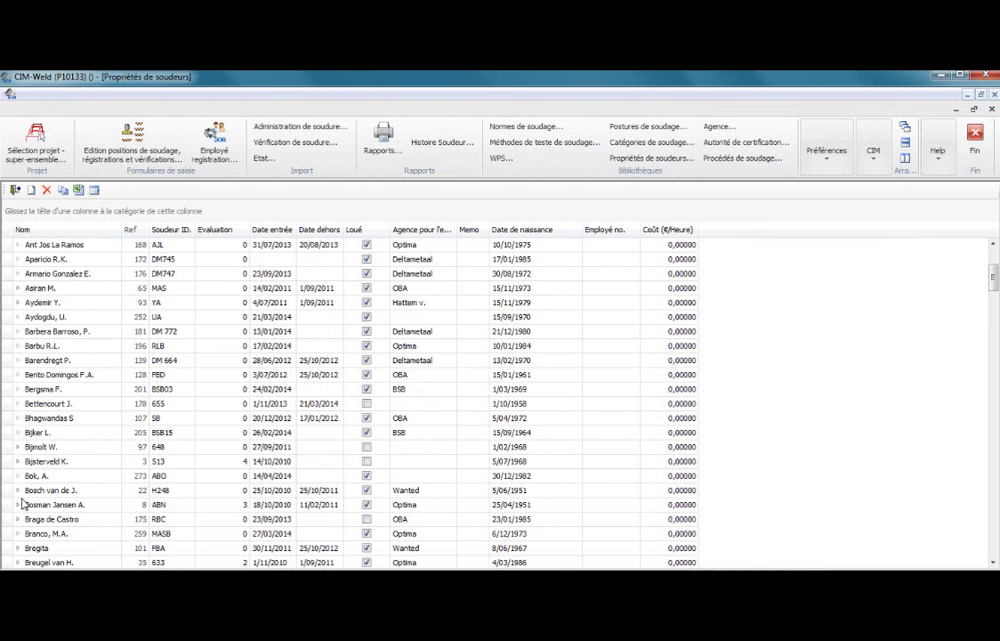
{"action": "left_click", "coordinate": [19, 505]}
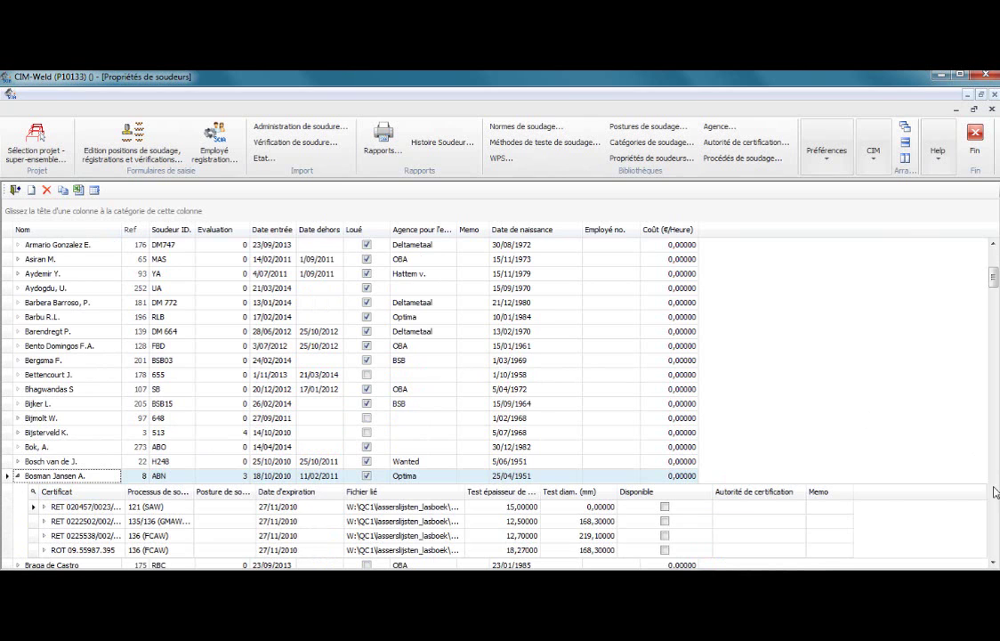
{"action": "scroll", "coordinate": [470, 501], "scroll_direction": "down", "scroll_amount": 2}
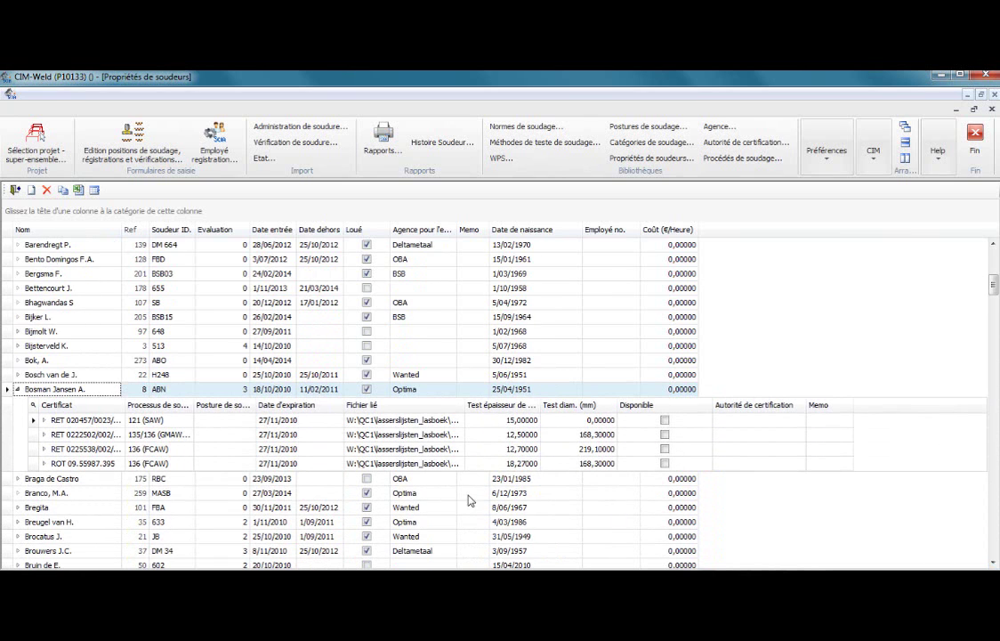
{"action": "left_click", "coordinate": [33, 419]}
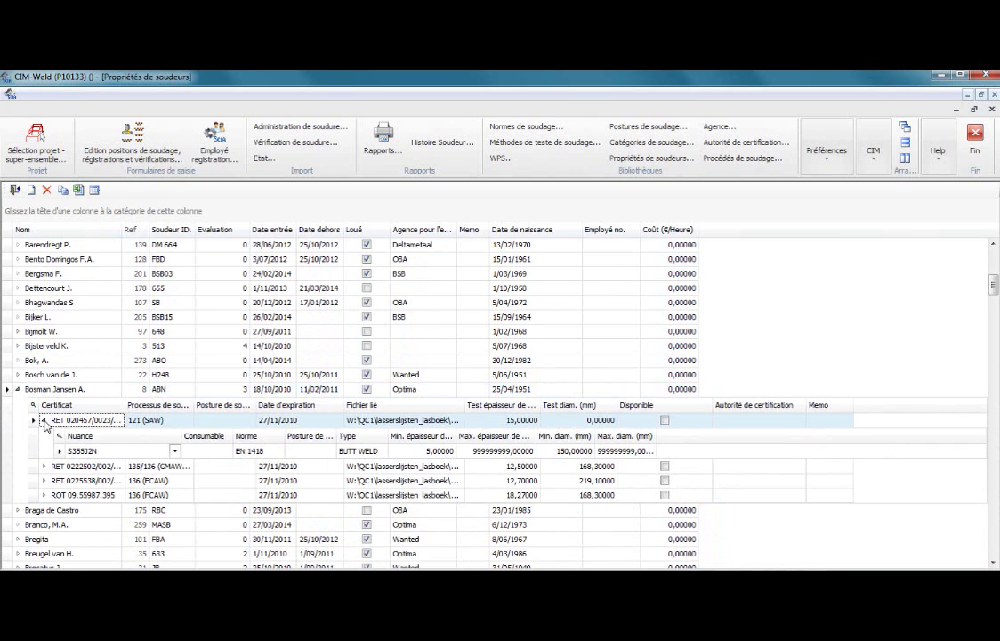
{"action": "left_click", "coordinate": [43, 465]}
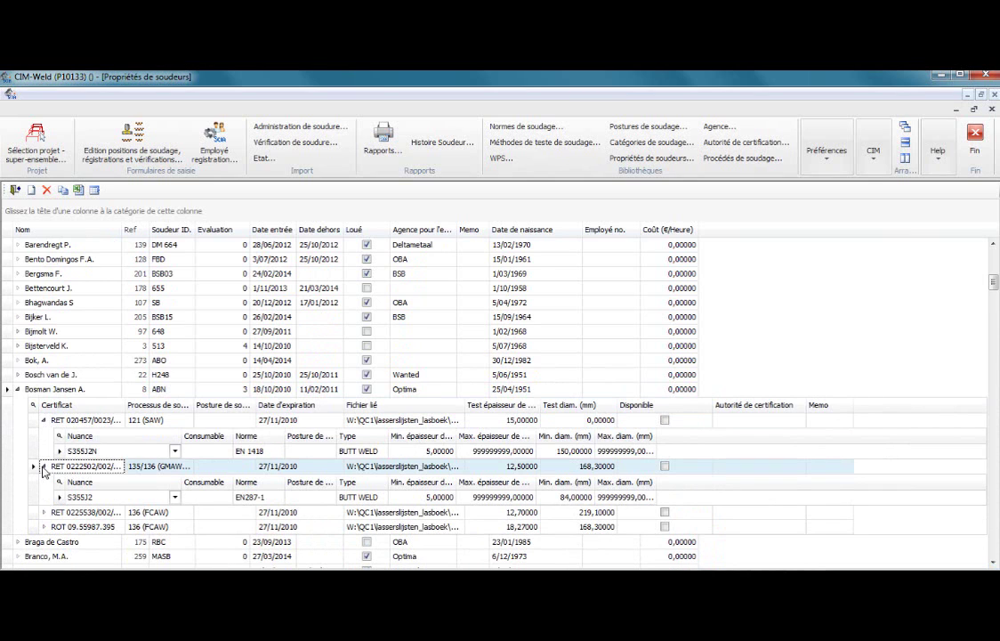
{"action": "left_click", "coordinate": [14, 190]}
Step: Select super-assembly 1500 (MUDMAT) of project P10133 and close the project selection
{"action": "left_click", "coordinate": [33, 145]}
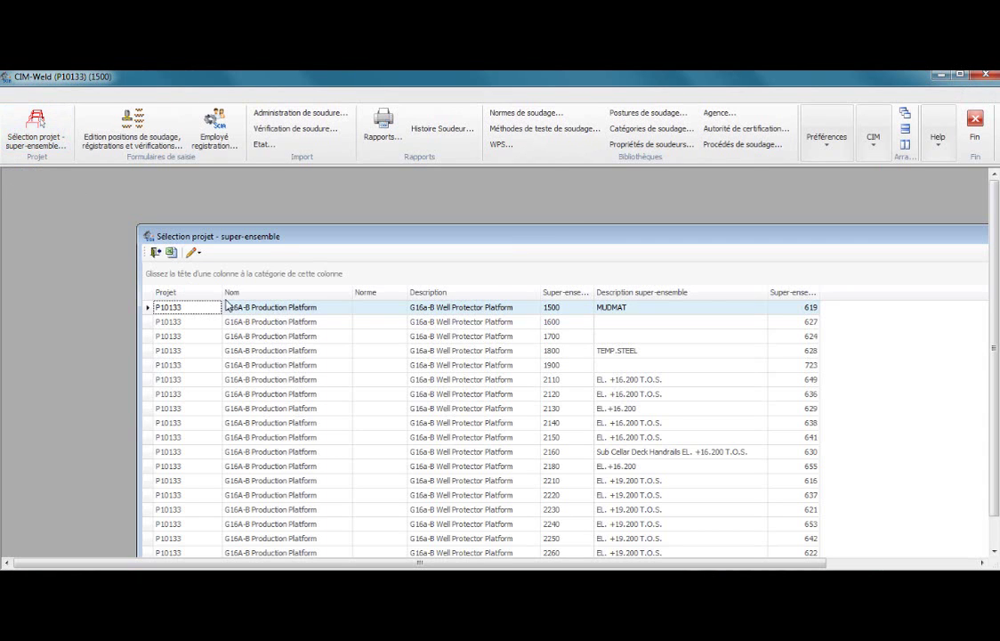
{"action": "left_click", "coordinate": [384, 309]}
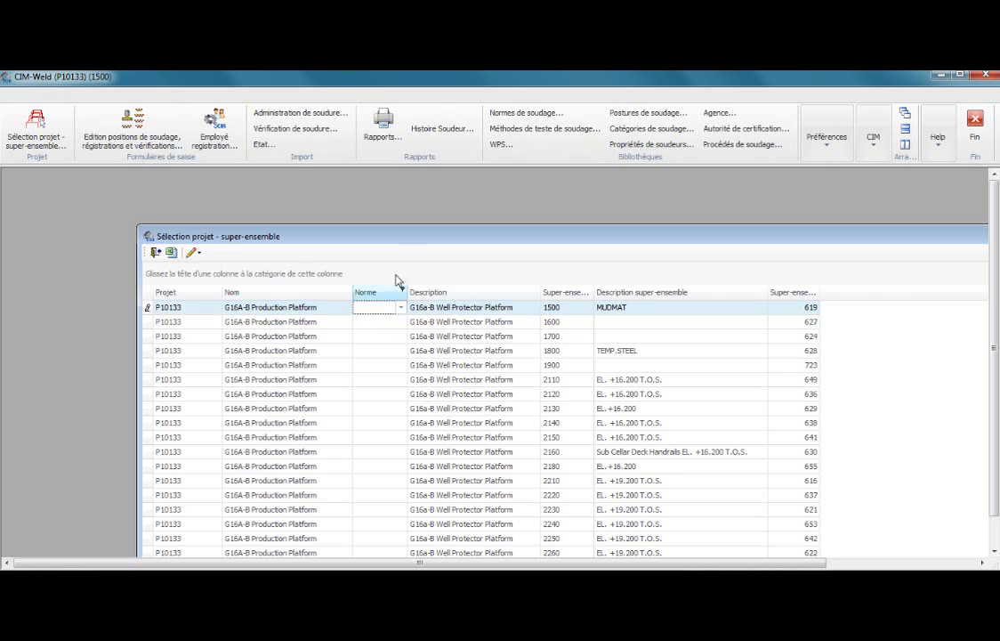
{"action": "left_click_drag", "start_coordinate": [395, 237], "coordinate": [305, 213]}
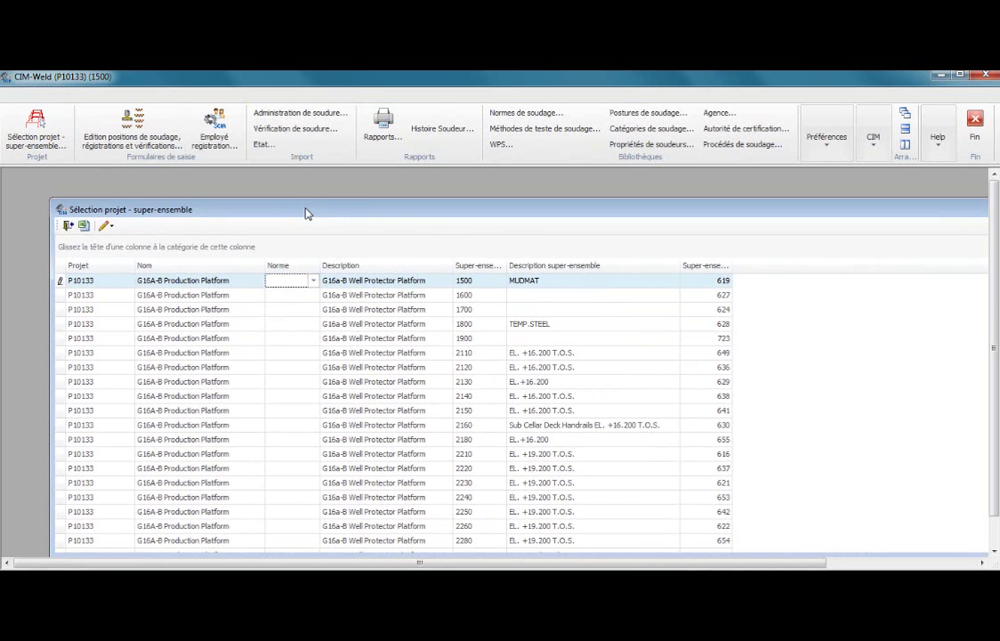
{"action": "left_click", "coordinate": [67, 226]}
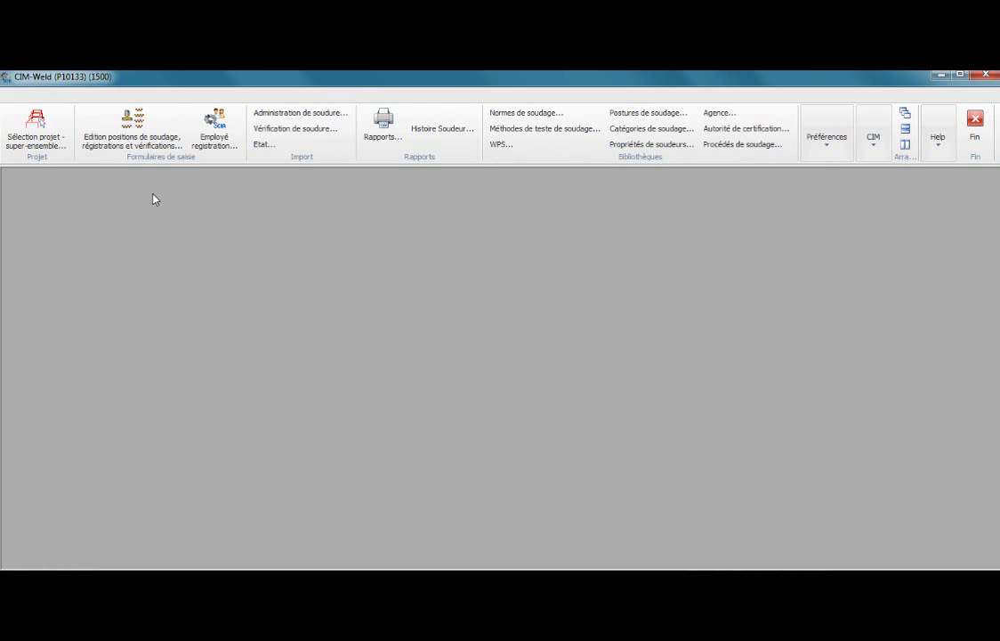
Step: Show the welding registrations of SOUDAGE 123 in the weld positions list and widen their WPS comment column
{"action": "left_click", "coordinate": [134, 146]}
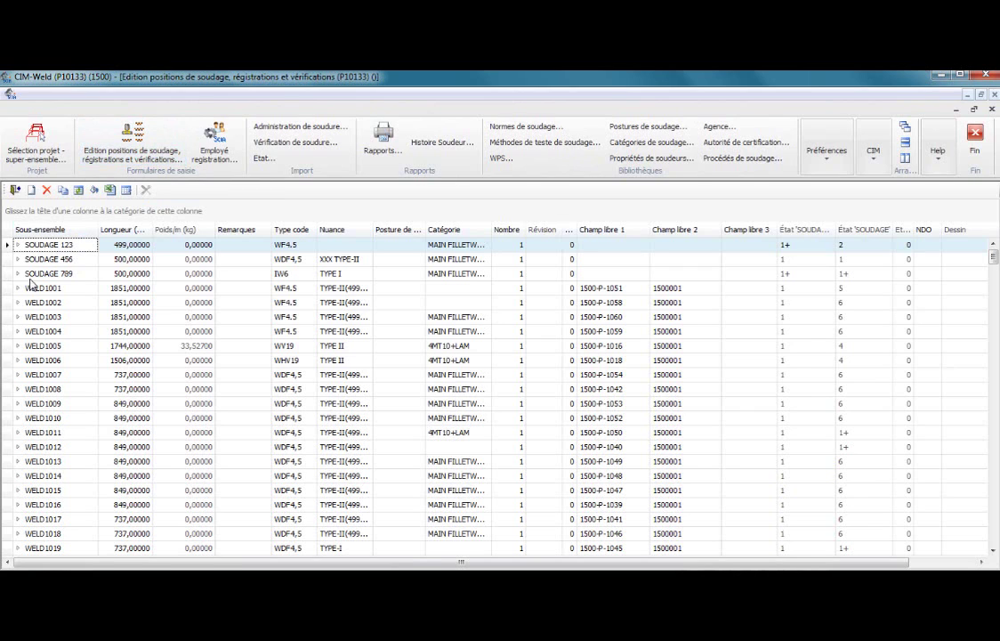
{"action": "left_click", "coordinate": [18, 246]}
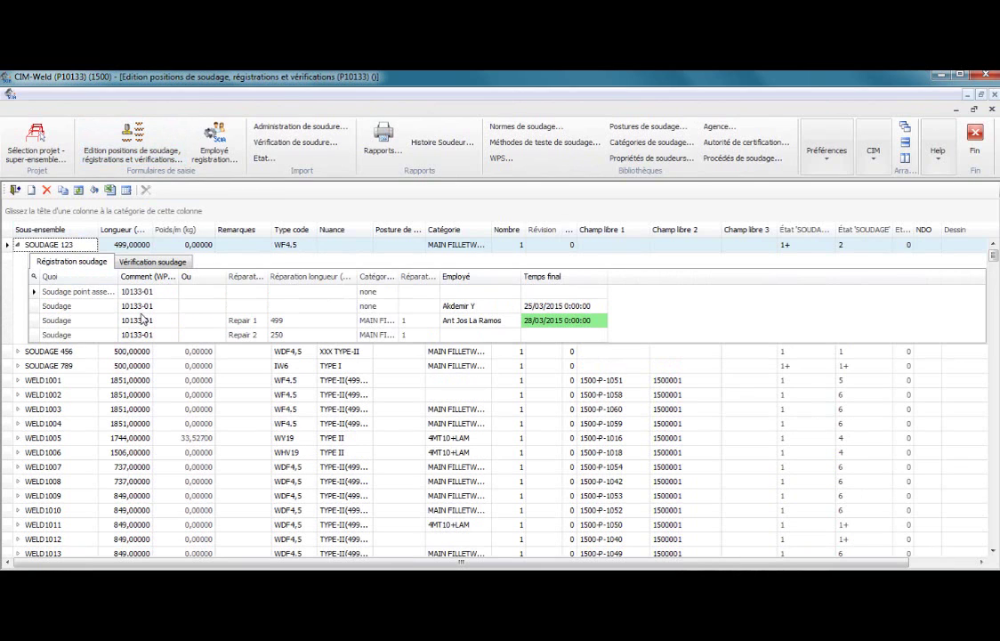
{"action": "left_click_drag", "start_coordinate": [182, 276], "coordinate": [209, 276]}
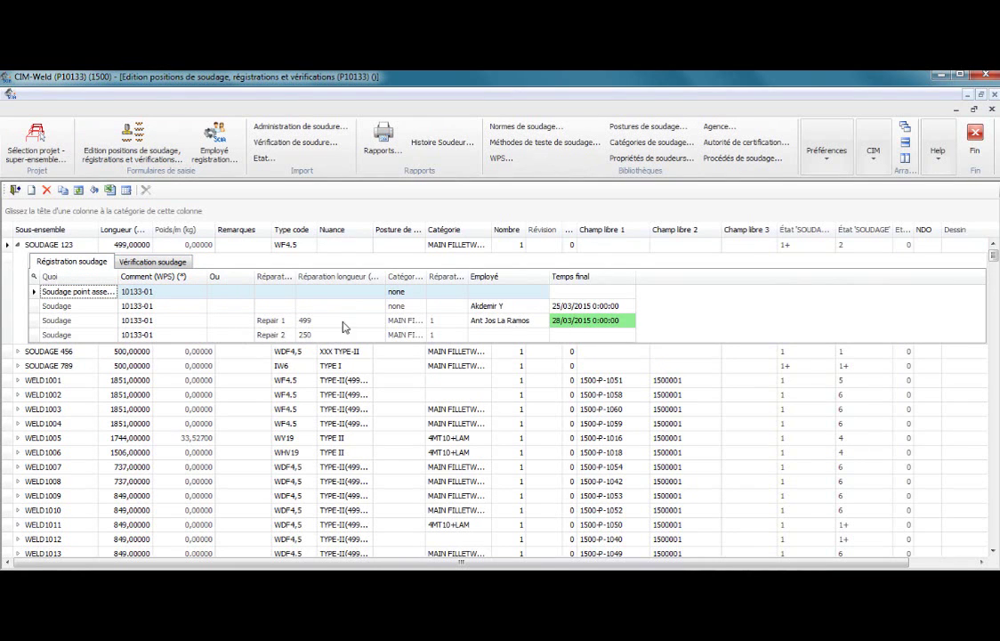
Step: Review the weld verifications of SOUDAGE 123, widening the verification date column and viewing the status options of the first magnetic test
{"action": "left_click", "coordinate": [149, 263]}
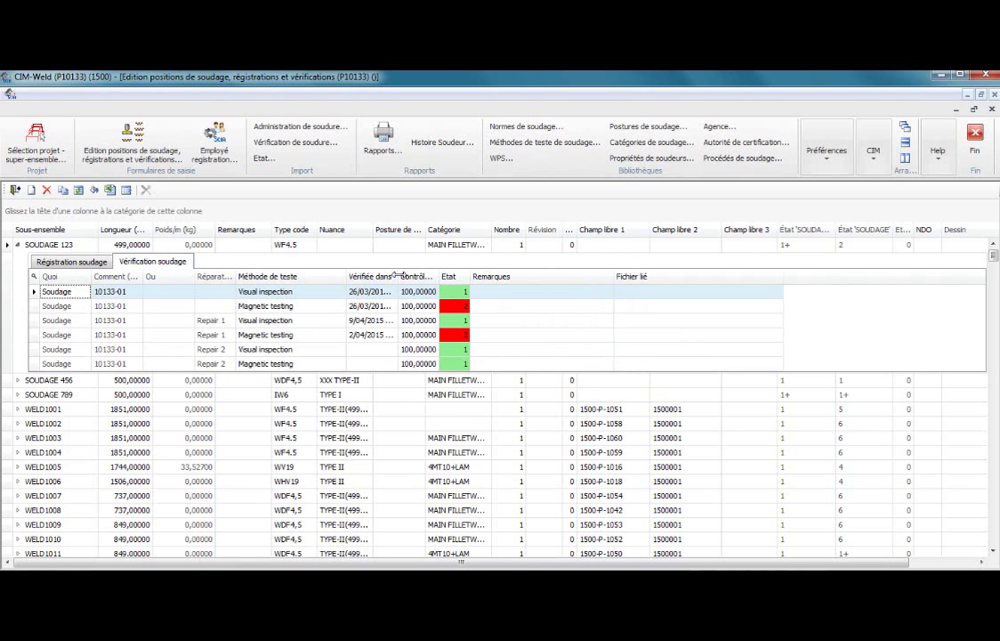
{"action": "left_click_drag", "start_coordinate": [397, 276], "coordinate": [409, 276]}
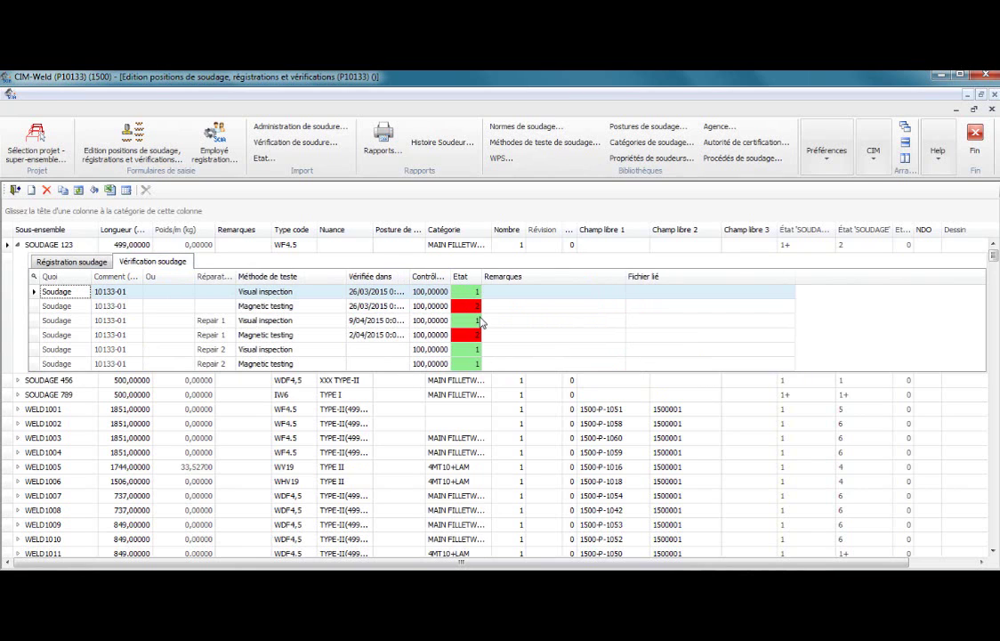
{"action": "left_click", "coordinate": [478, 308]}
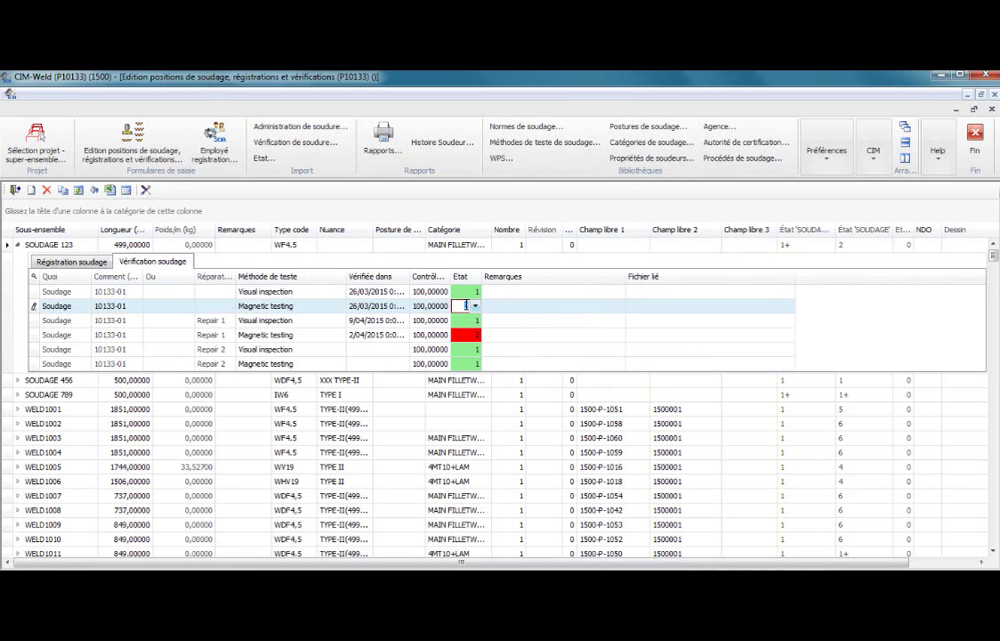
{"action": "left_click", "coordinate": [475, 306]}
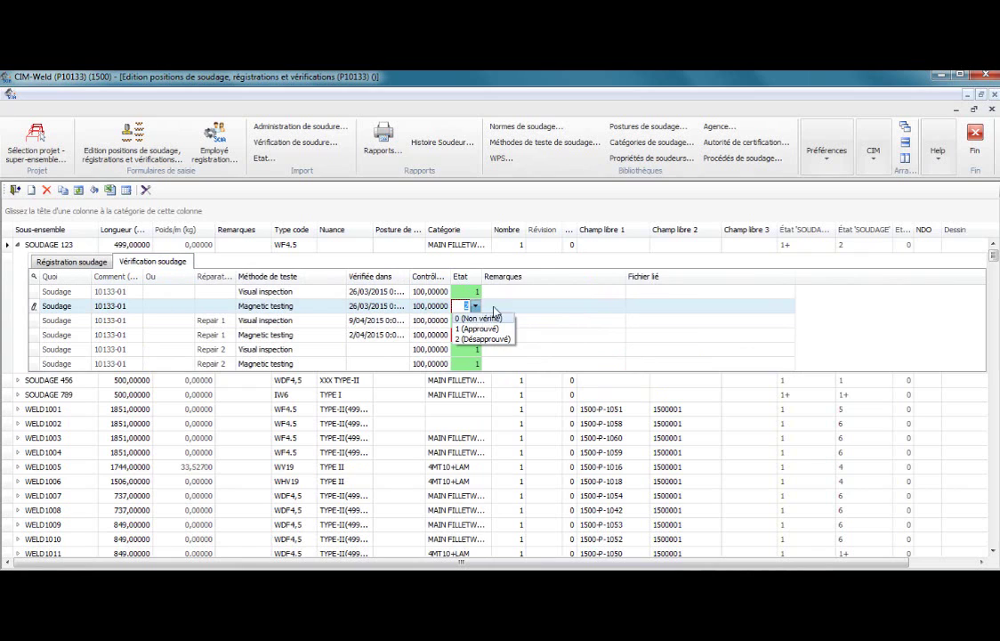
{"action": "left_click", "coordinate": [525, 308]}
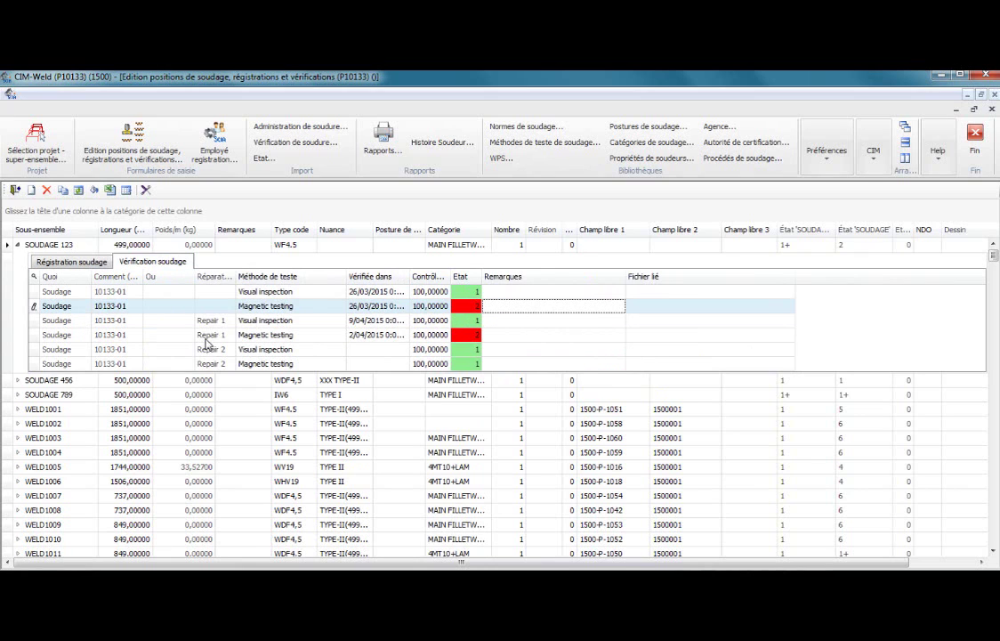